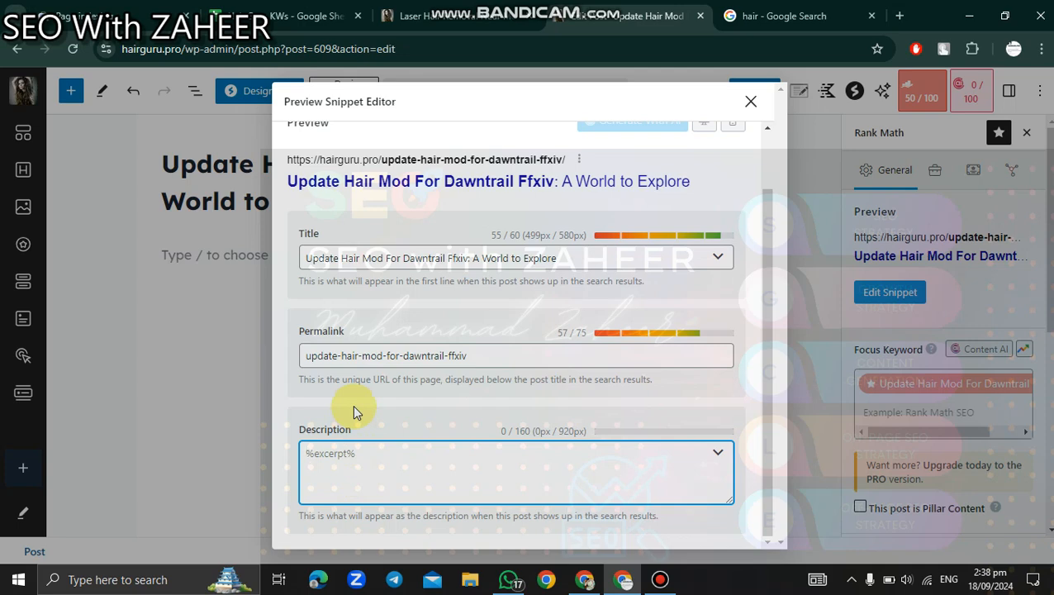
Step: Examine the Wikipedia result's description in the Google search results for "hair", and return to the WordPress post
left_click(780, 16)
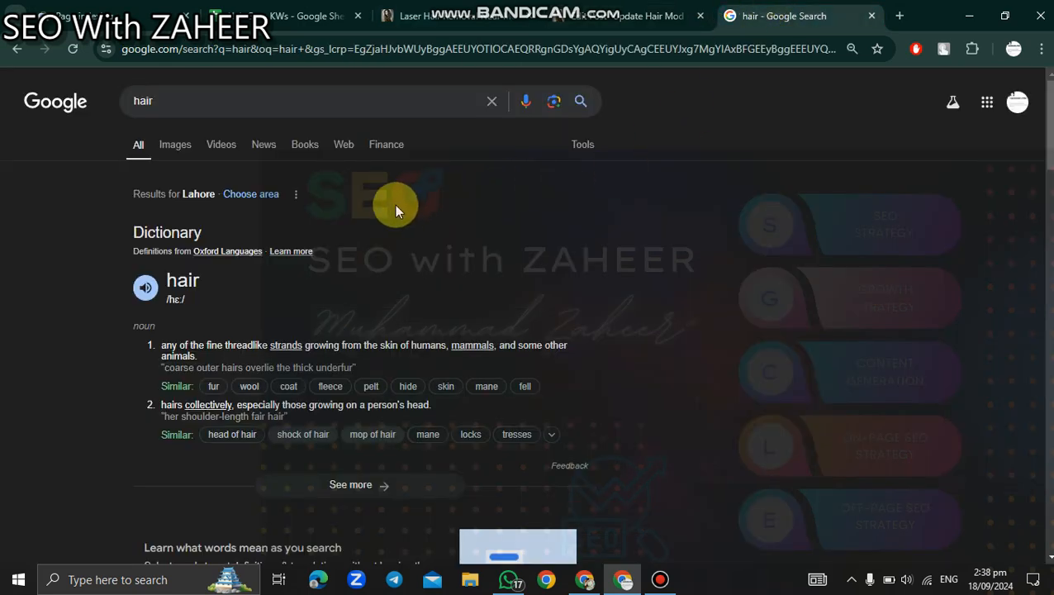
scroll(394, 233, "down", 6)
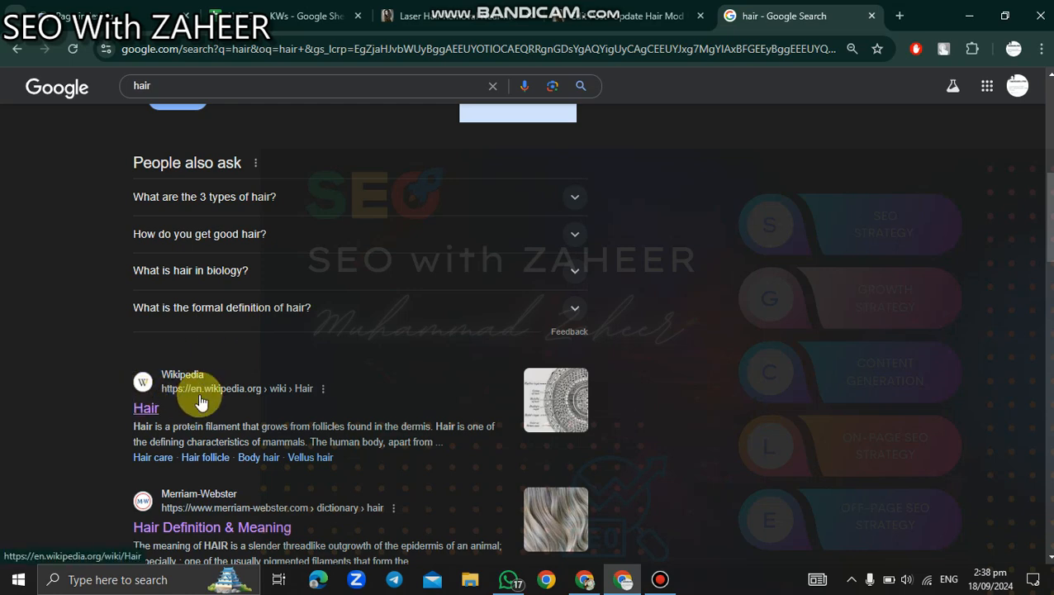
scroll(177, 400, "down", 2)
left_click_drag(132, 299, 419, 314)
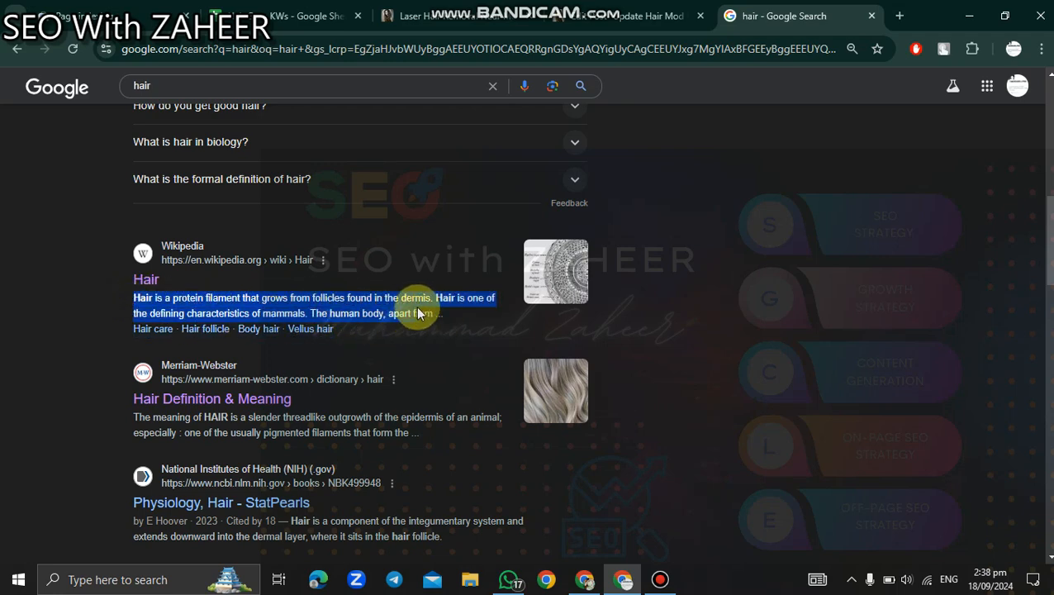
left_click(607, 18)
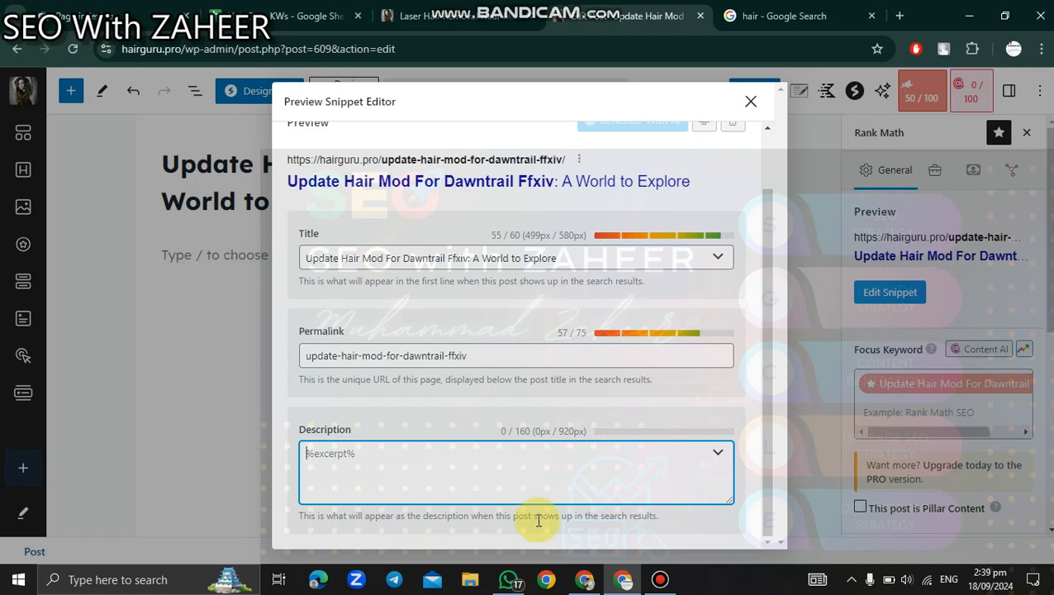
Step: Switch to the "update hair mod for dawntrail ffxiv" document in Google Docs and copy the text under Meta Description
left_click(584, 579)
left_click(361, 16)
left_click(694, 10)
left_click(219, 16)
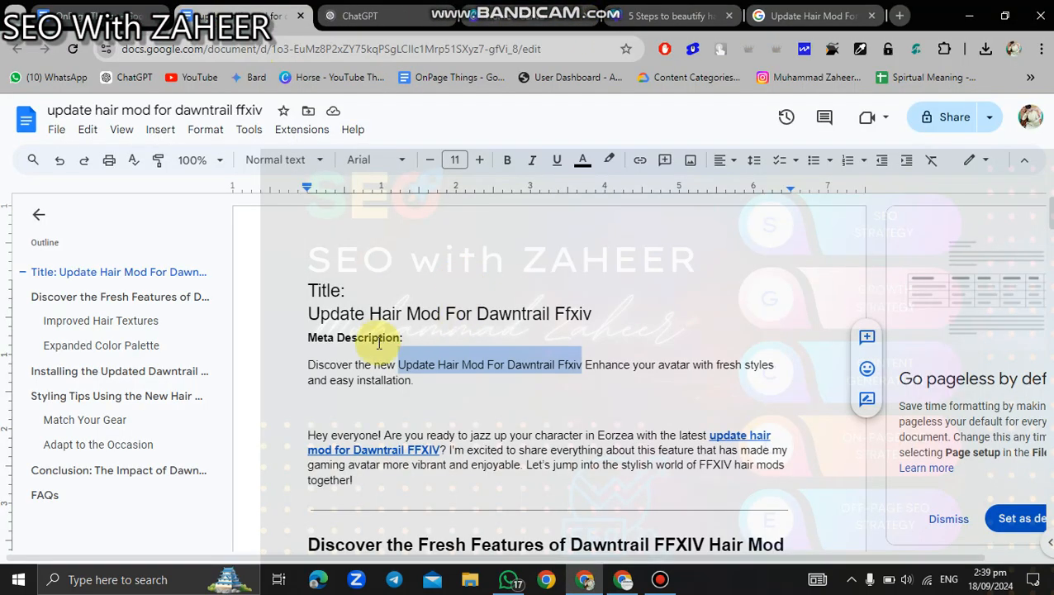
left_click(433, 375)
left_click_drag(414, 380, 308, 363)
key("ctrl+c")
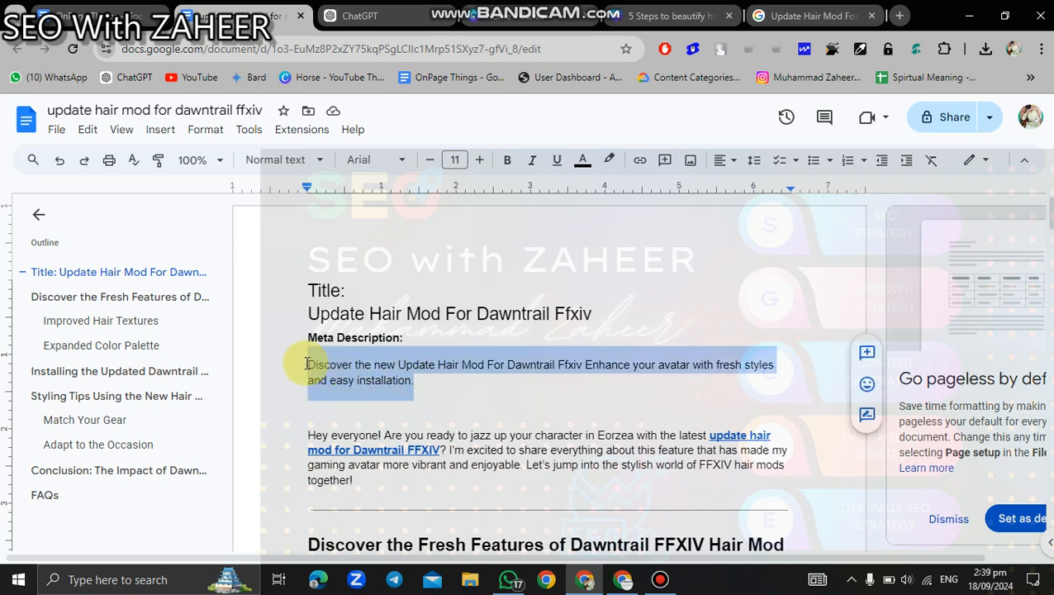
Step: Return to the WordPress post, paste the copied meta description as the snippet's description, and close the snippet editor
left_click(635, 583)
left_click(385, 468)
key("ctrl+v")
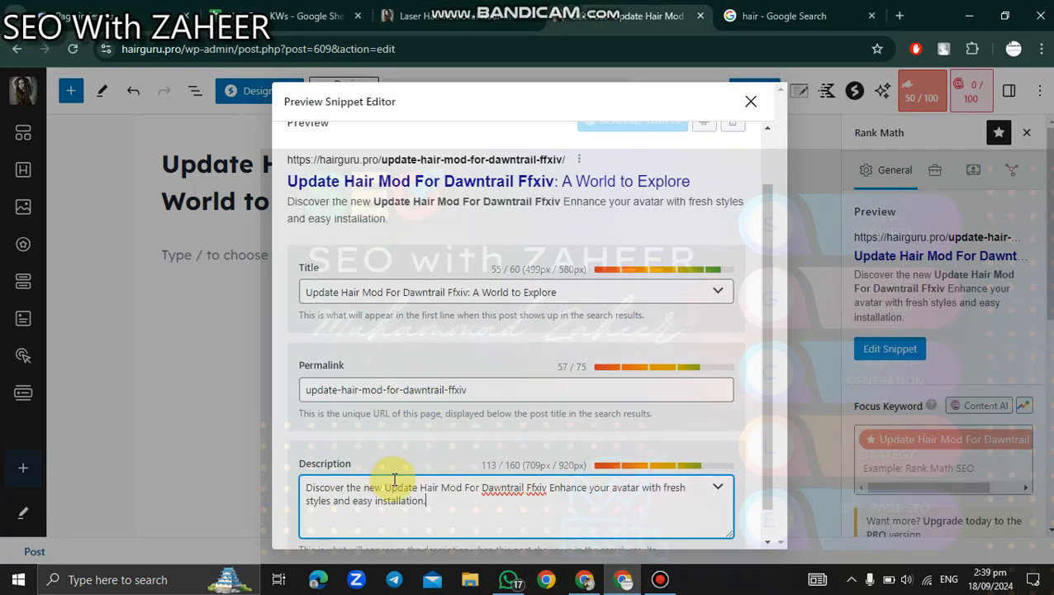
left_click(750, 101)
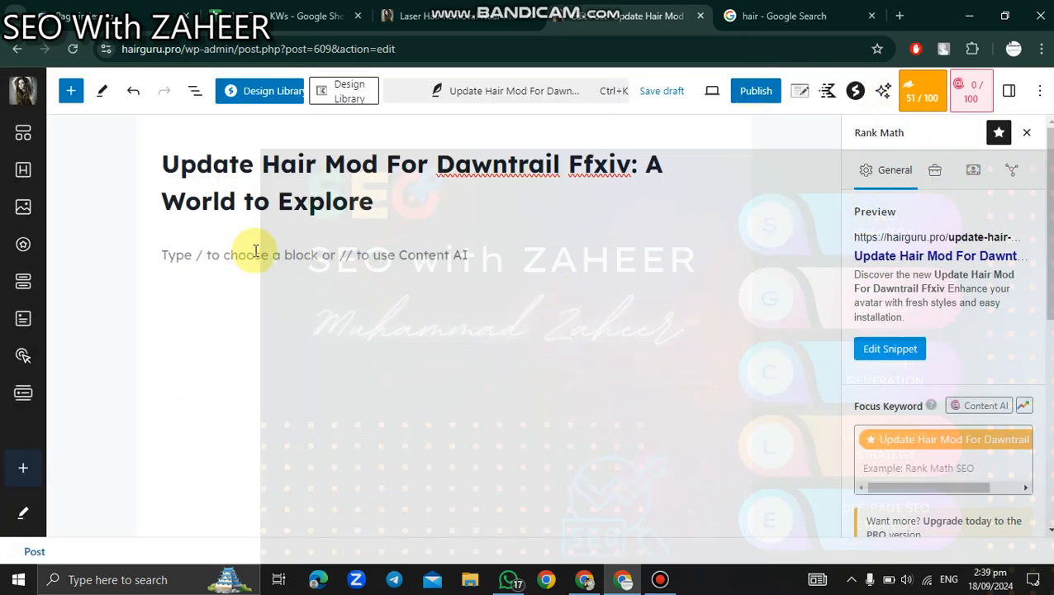
Step: Copy the article from its intro paragraph through the closing FAQ text in Google Docs and paste it into the empty WordPress post body
left_click(303, 288)
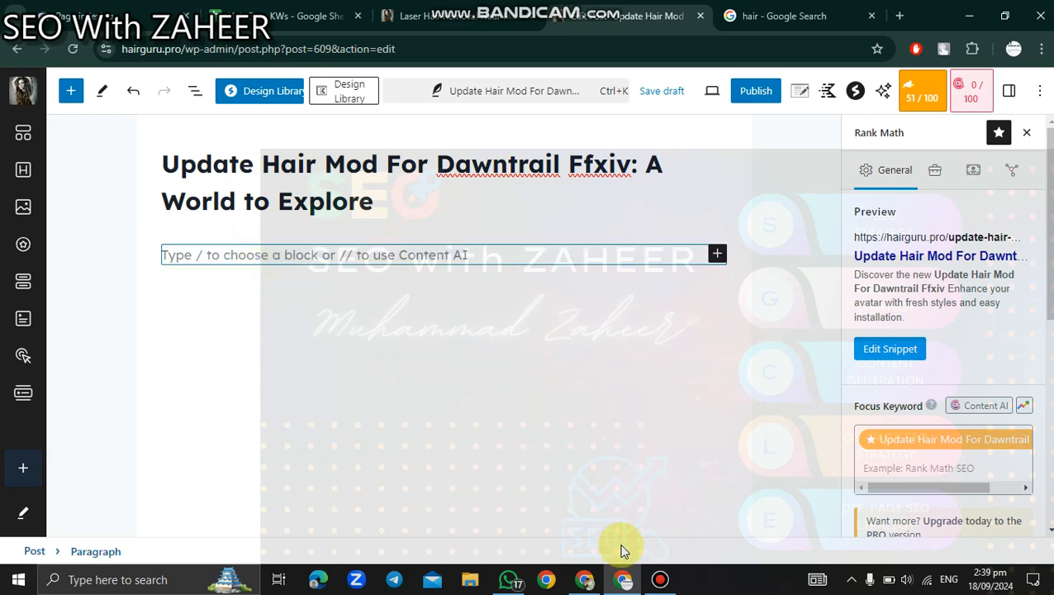
left_click(586, 578)
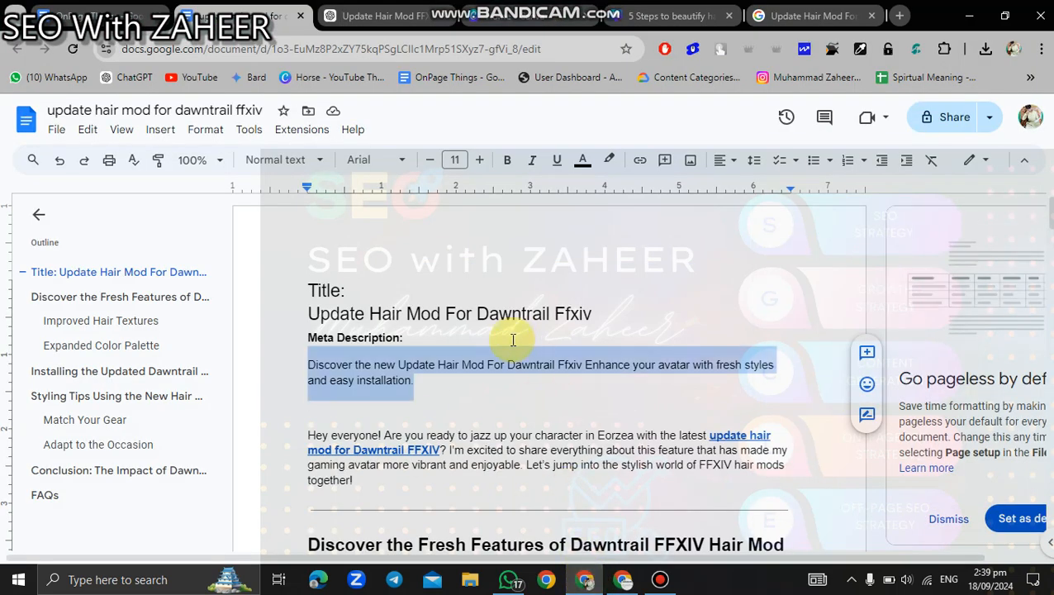
left_click_drag(307, 435, 666, 550)
scroll(559, 397, "down", 2)
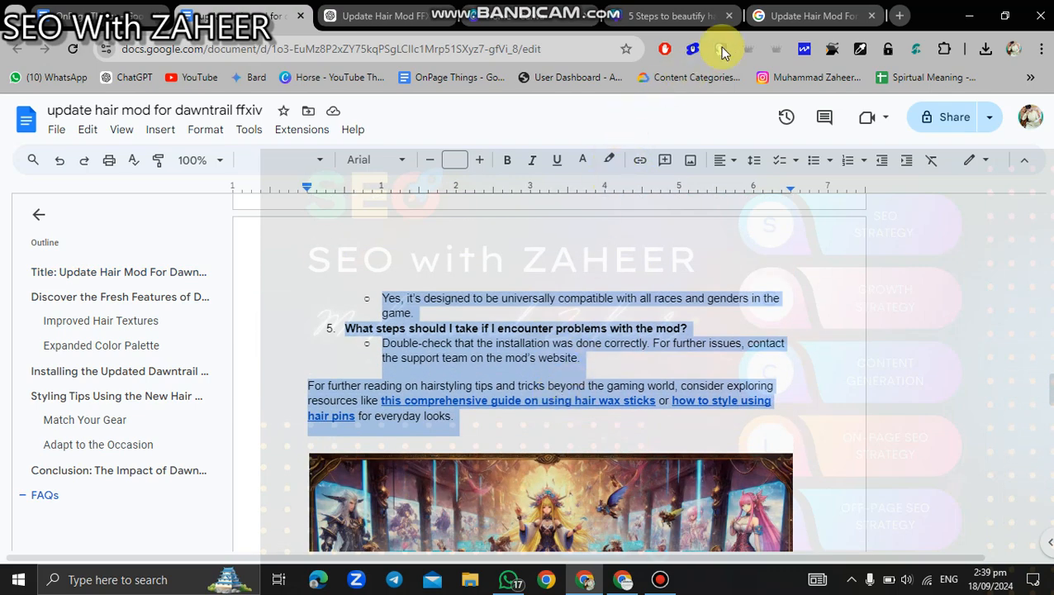
left_click(623, 578)
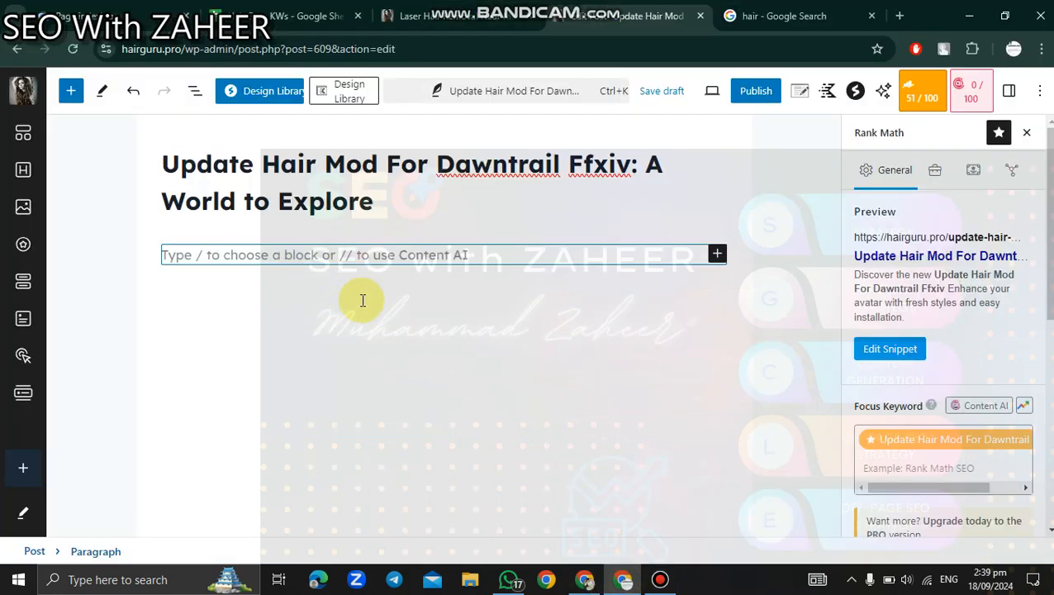
key("ctrl+v")
scroll(374, 369, "up", 15)
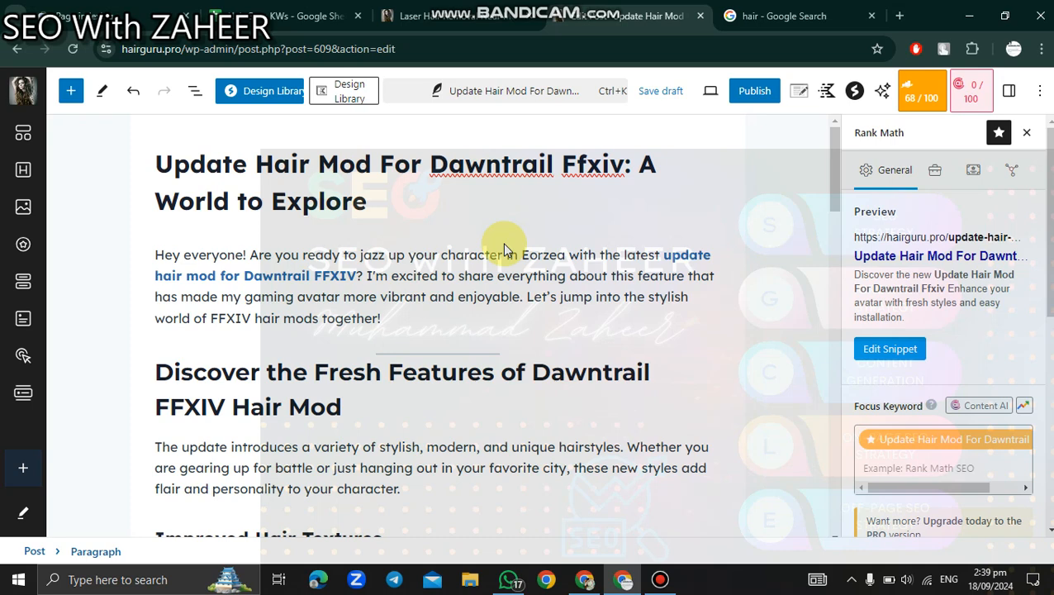
Step: Review the post's Rank Math score and the Basic SEO checks for the focus keyword and content length
left_click(927, 96)
left_click(922, 103)
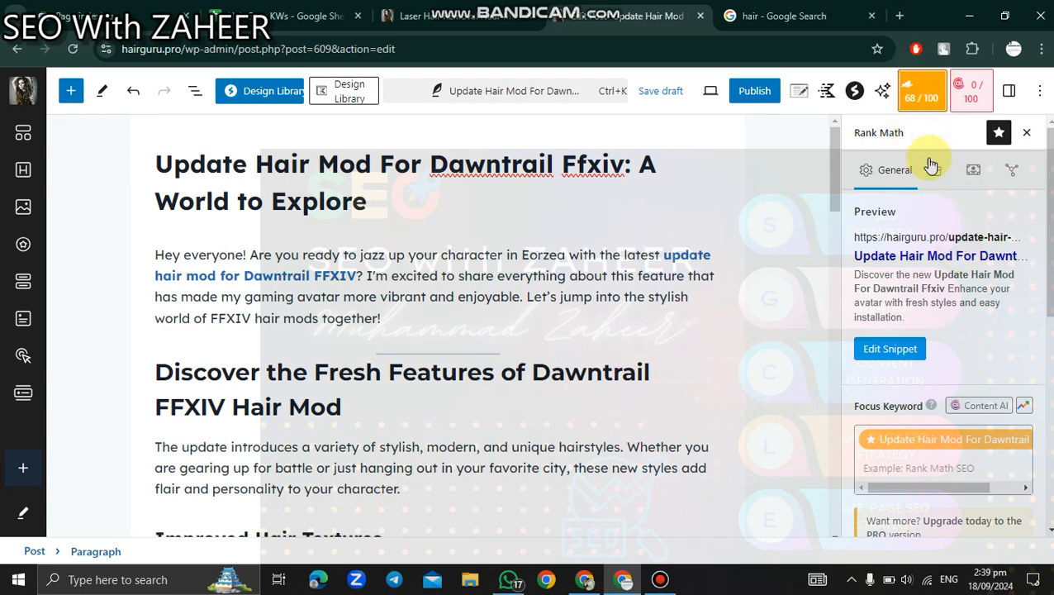
scroll(905, 371, "down", 5)
scroll(923, 405, "up", 5)
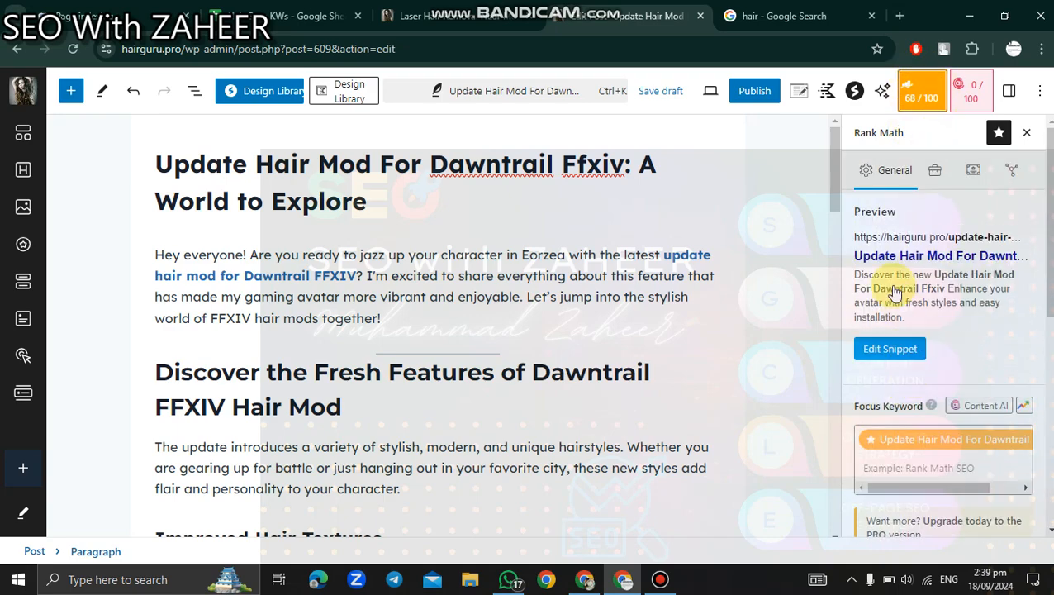
scroll(932, 285, "down", 5)
scroll(924, 298, "up", 5)
scroll(929, 306, "down", 2)
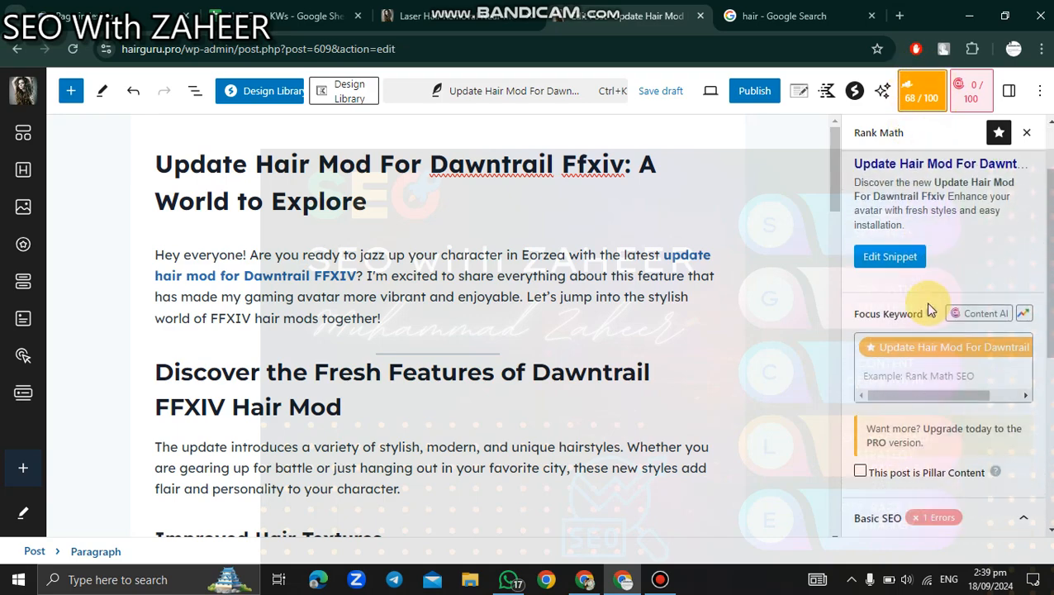
scroll(930, 310, "down", 2)
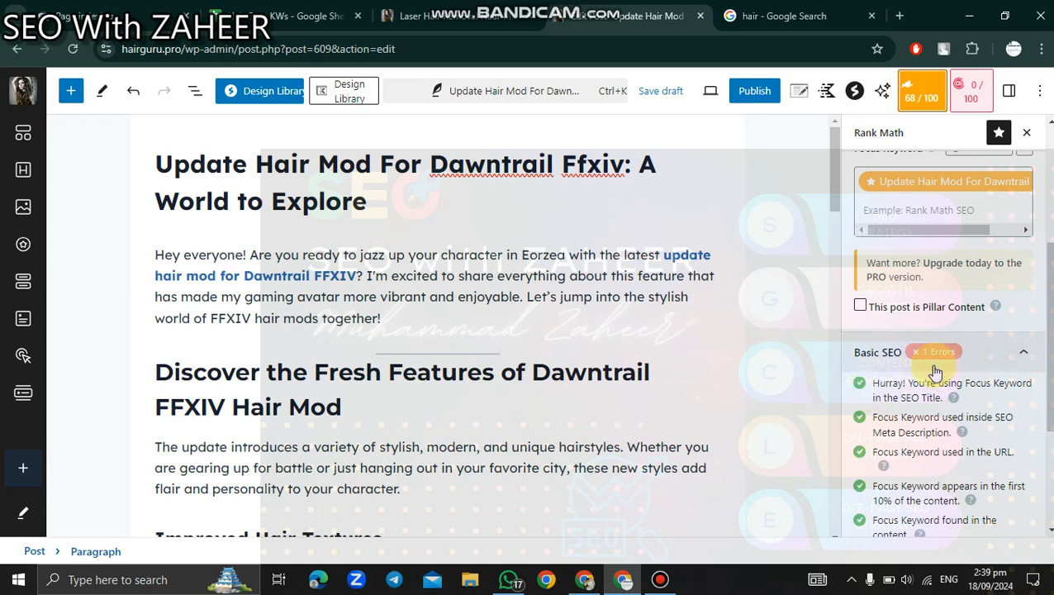
scroll(909, 387, "down", 2)
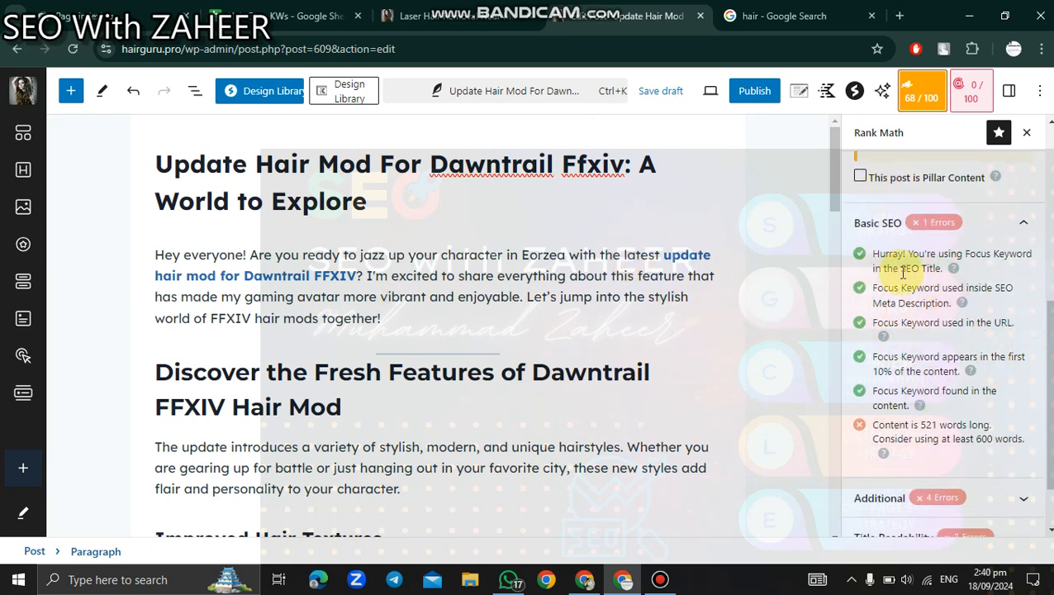
scroll(929, 302, "down", 2)
Step: Expand and review the Additional, Title Readability and Content Readability checks in Rank Math
left_click(993, 429)
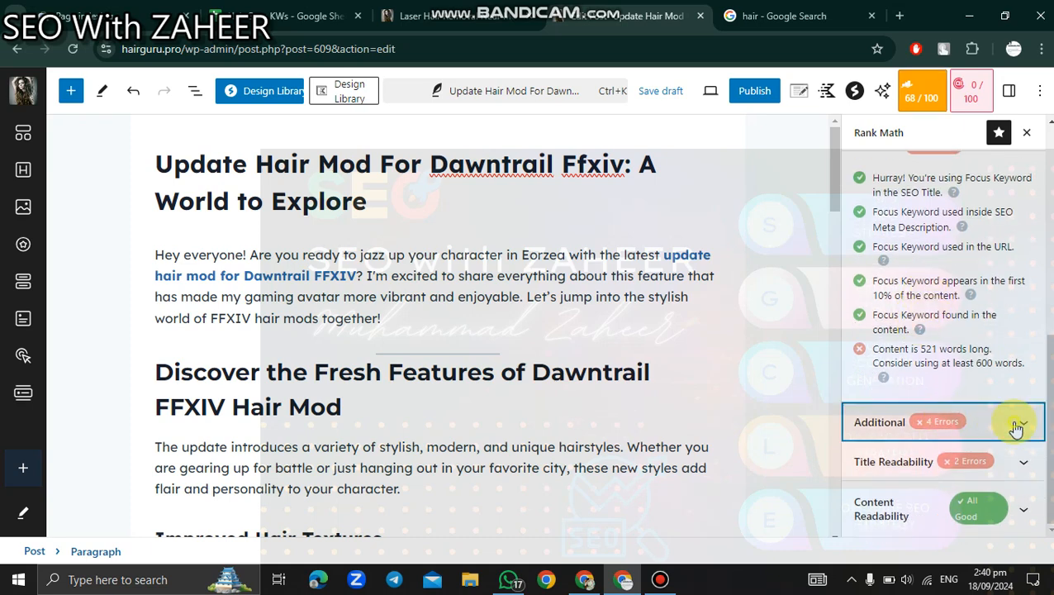
scroll(918, 322, "down", 5)
left_click(1013, 465)
scroll(918, 405, "down", 2)
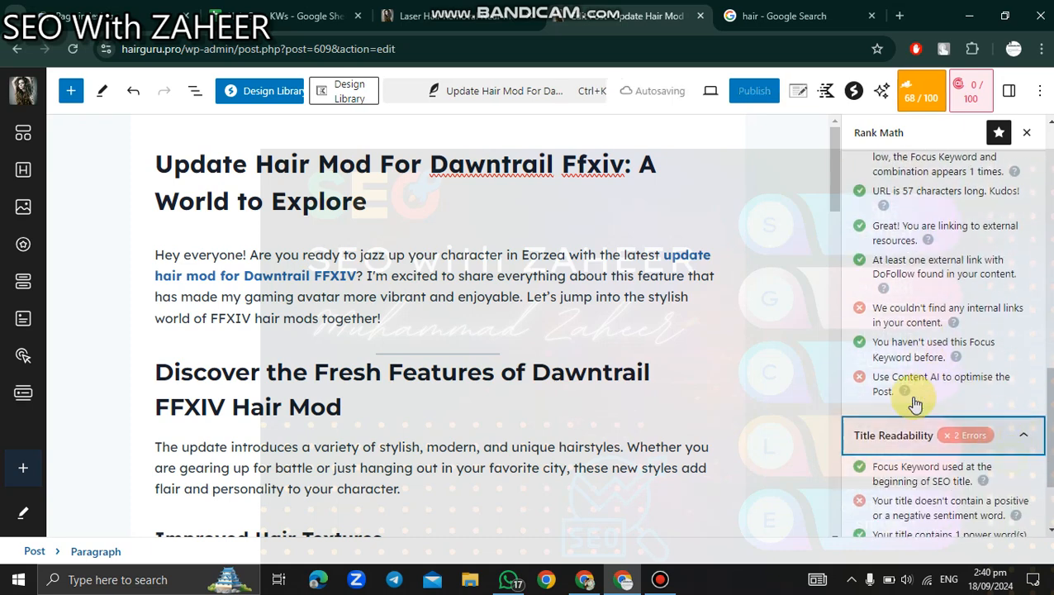
left_click(1027, 509)
scroll(939, 406, "down", 2)
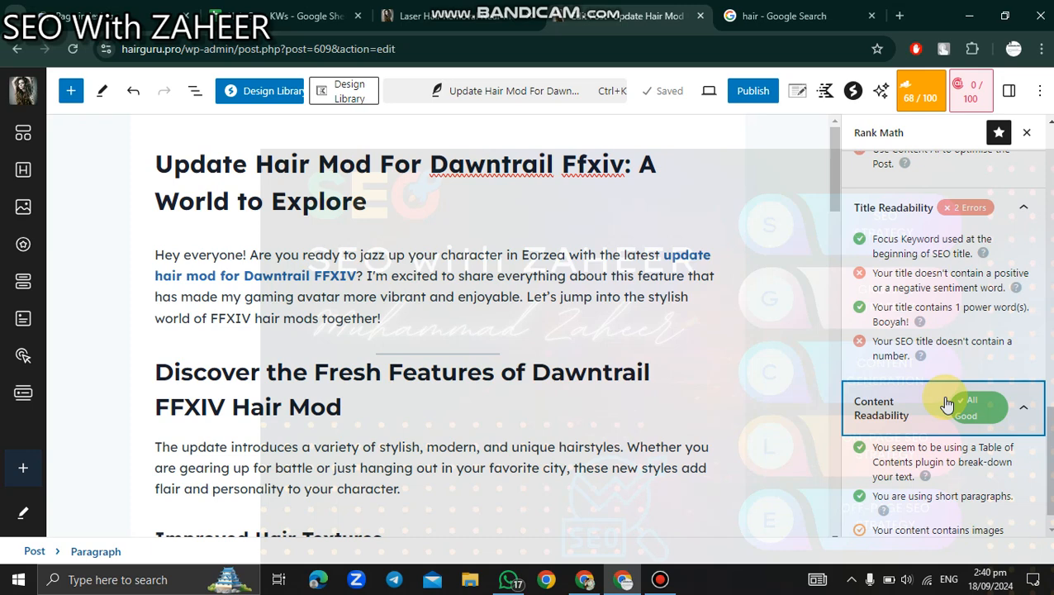
Step: Add a line break after the opening question in the intro paragraph and delete the separator below that paragraph
left_click(369, 276)
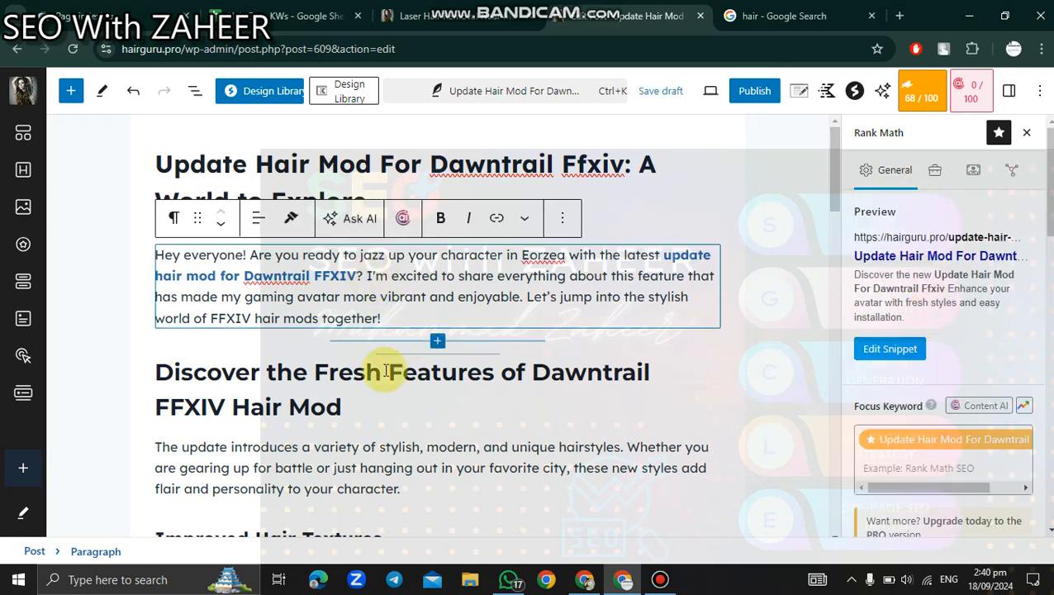
key("shift+Return")
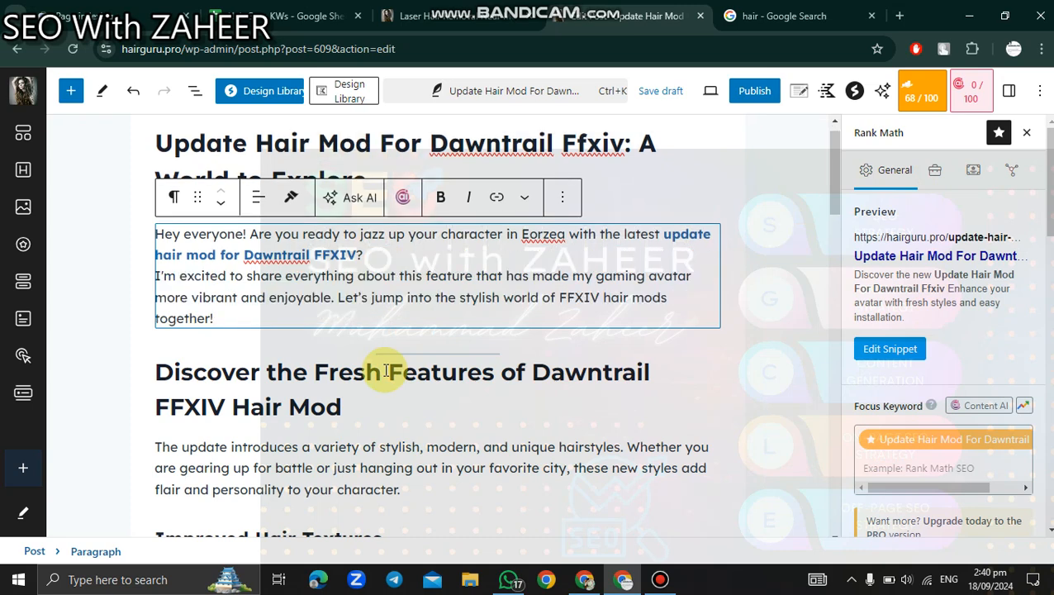
left_click(124, 275)
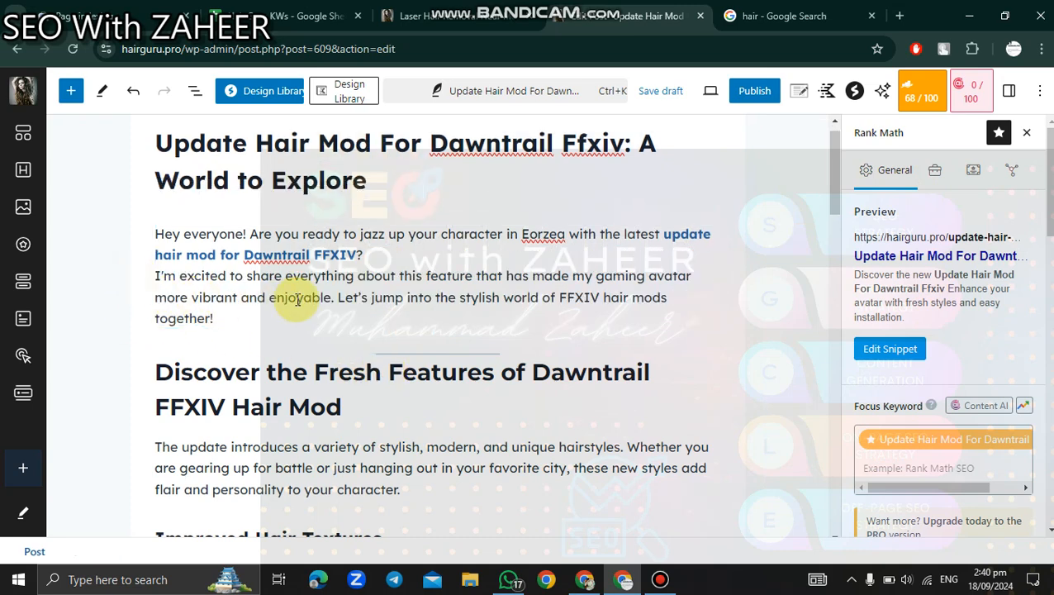
left_click(449, 265)
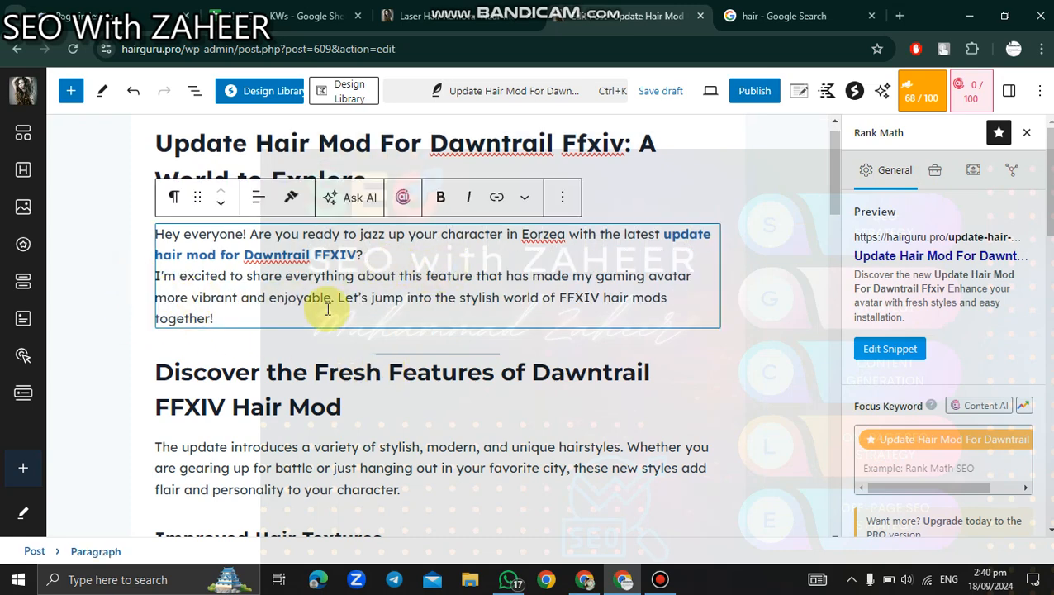
key("BackSpace")
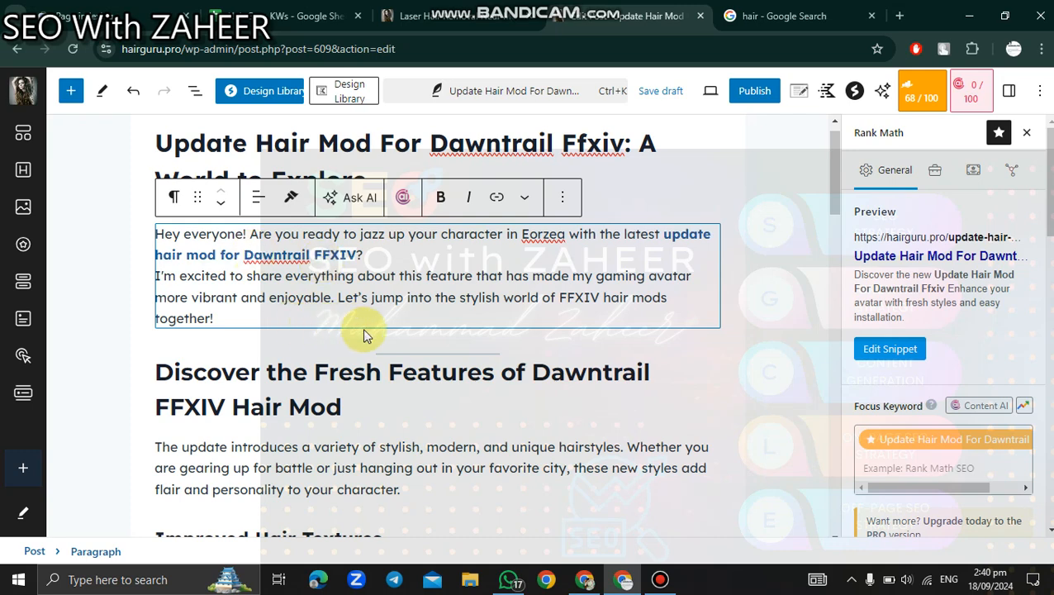
left_click(449, 354)
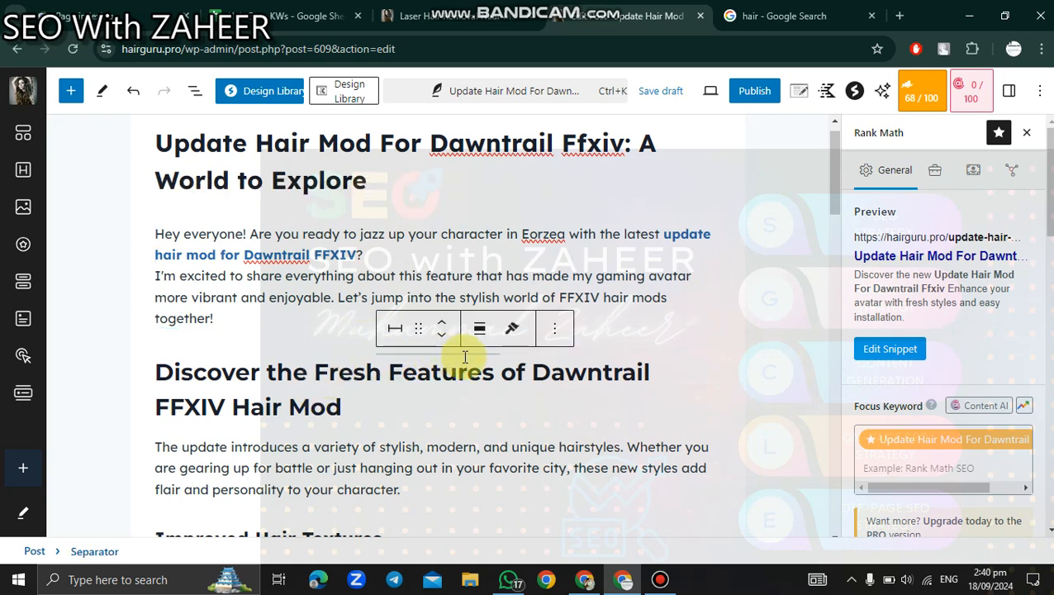
key("Delete")
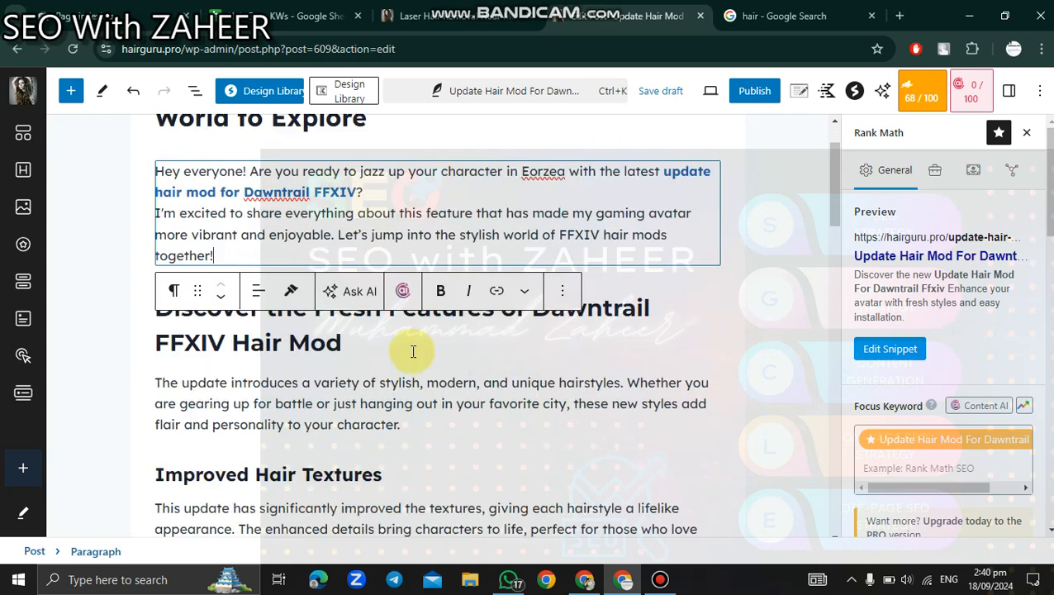
Step: Transform the "Discover the Fresh Features of Dawntrail FFXIV Hair Mod" heading into a Text (Adv) block
triple_click(329, 351)
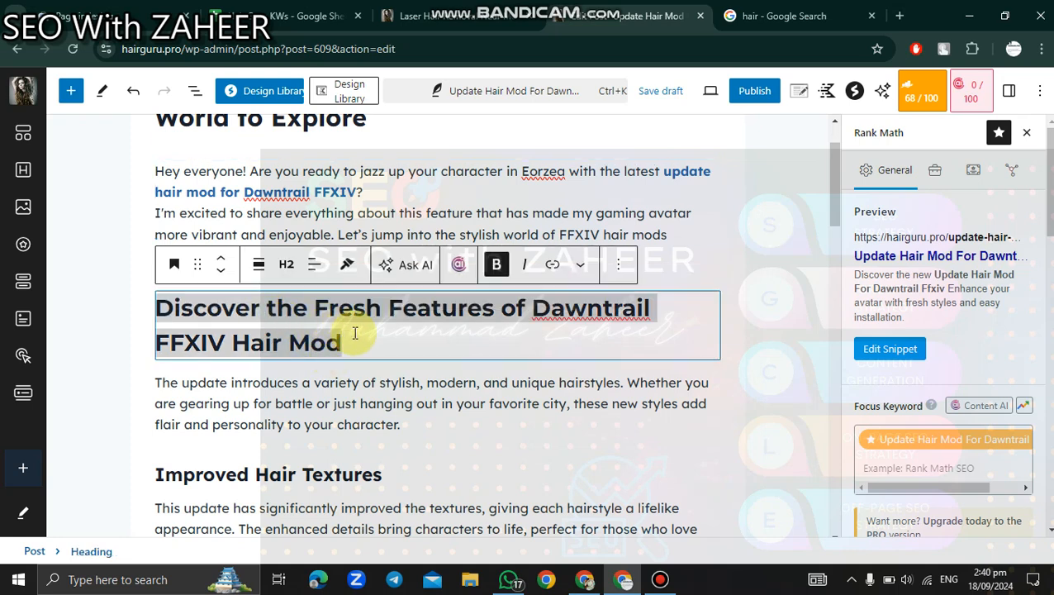
left_click(175, 265)
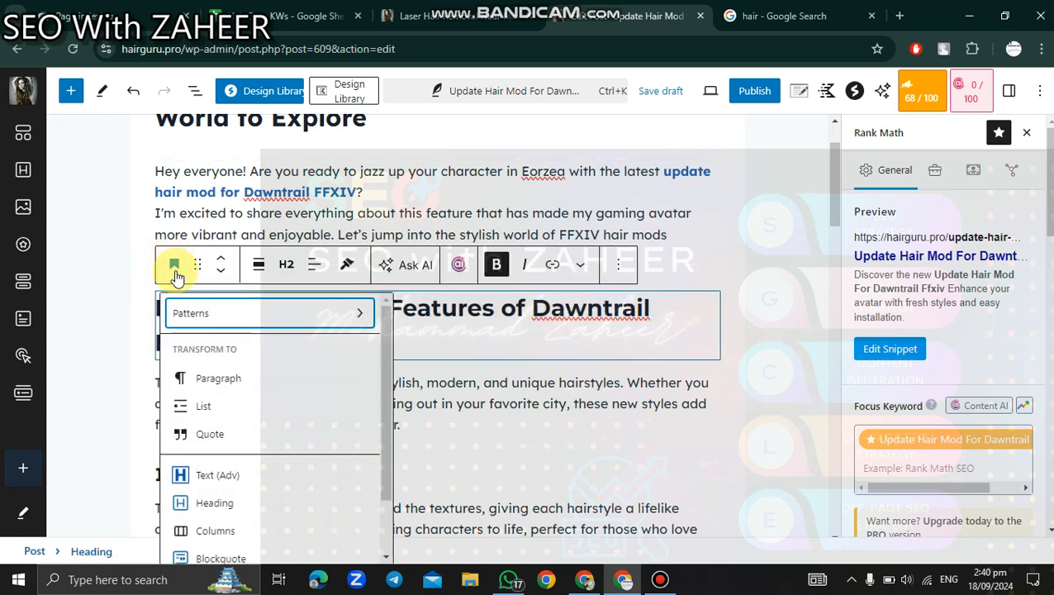
left_click(203, 475)
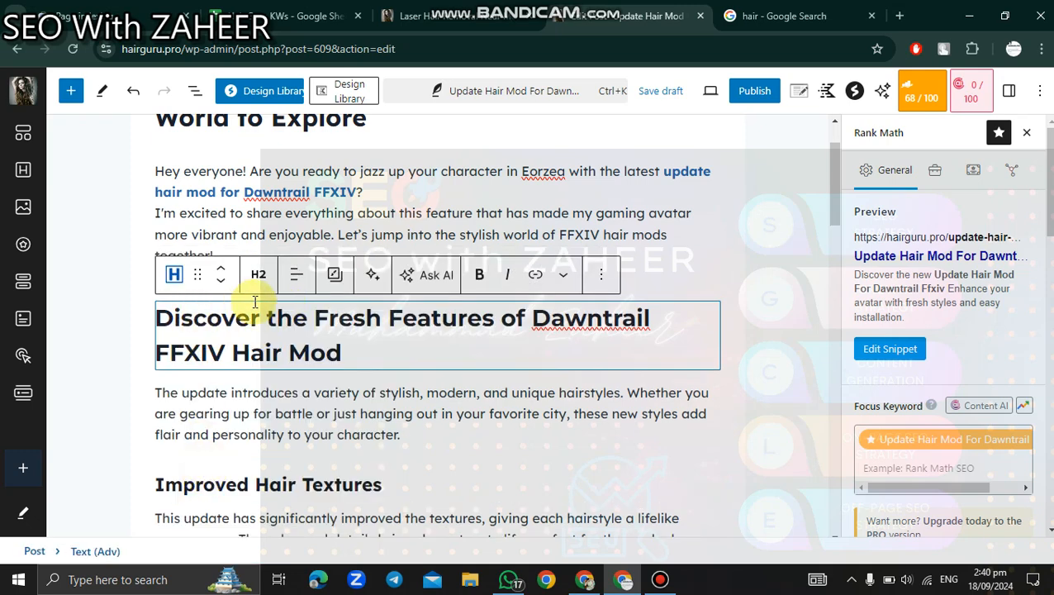
scroll(248, 307, "up", 1)
scroll(238, 311, "down", 2)
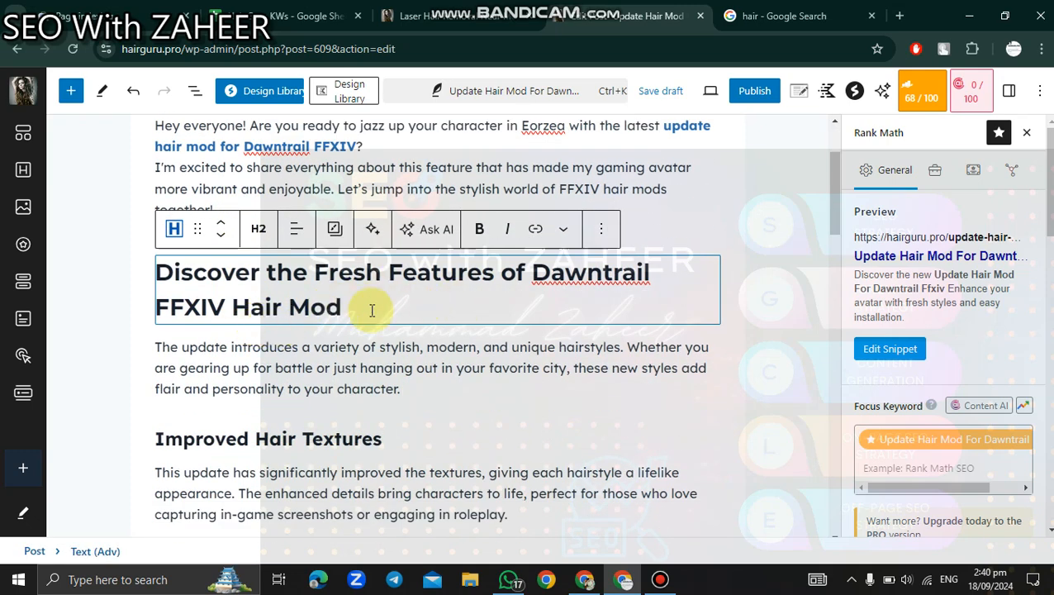
Step: Set a custom font size of 24 px in the style settings of the "Discover the Fresh Features" heading
left_click(1010, 93)
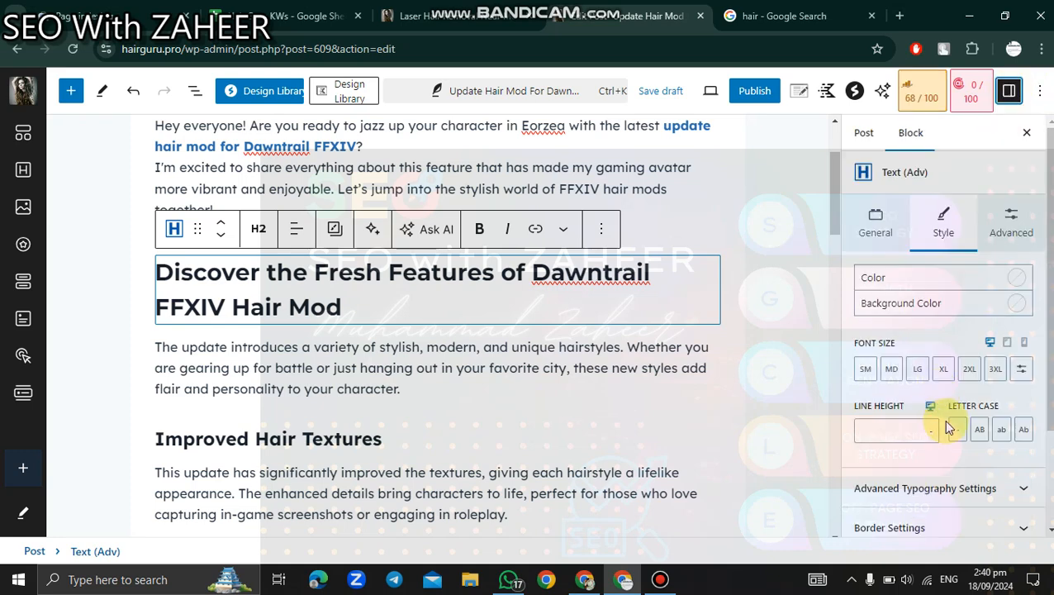
left_click(1022, 371)
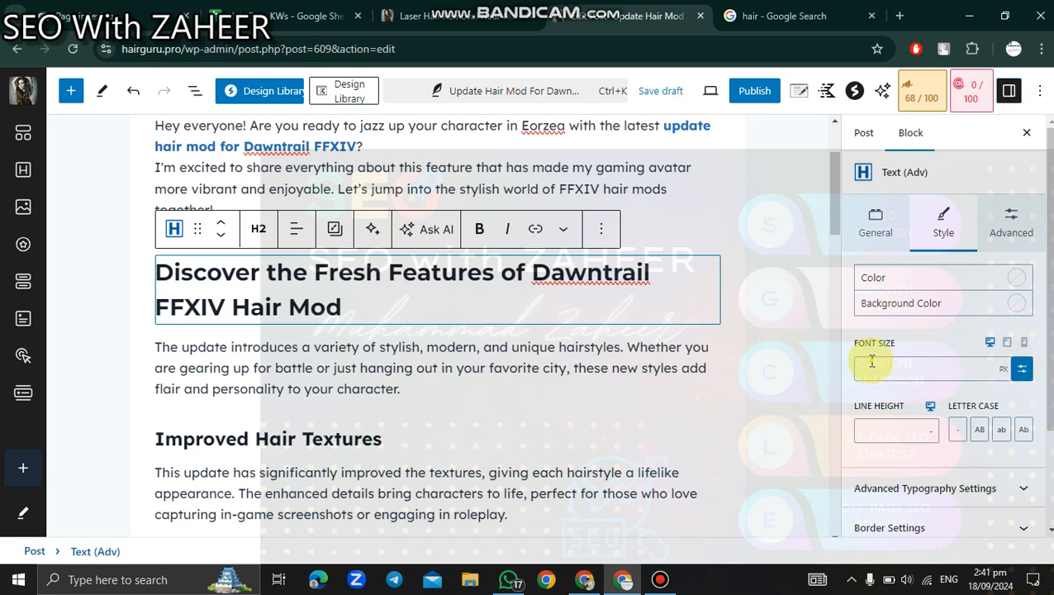
type("24")
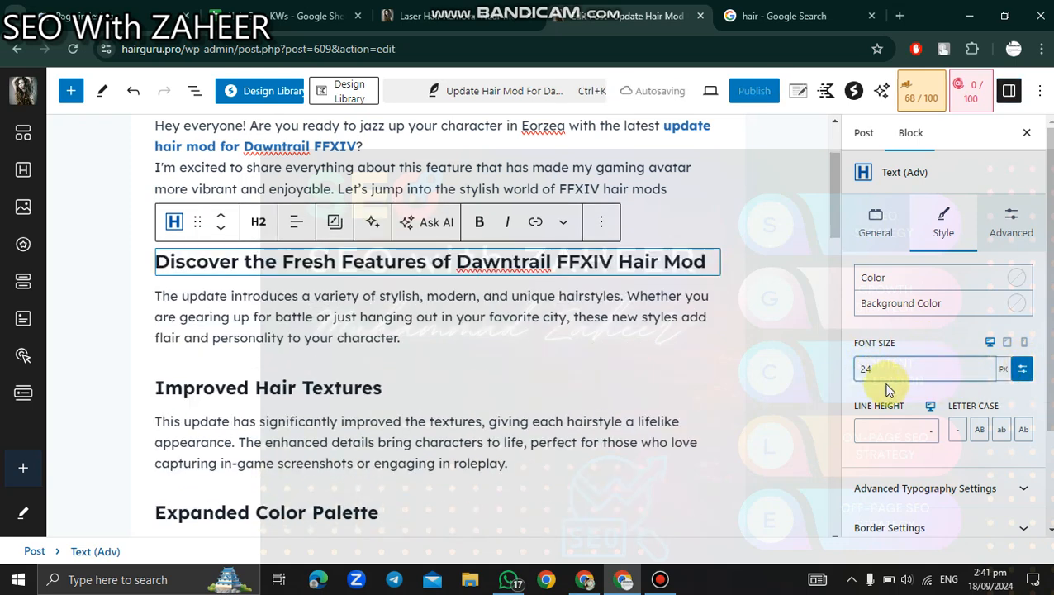
Step: Copy the block styles of the "Discover the Fresh Features of Dawntrail FFXIV Hair Mod" heading
left_click(334, 221)
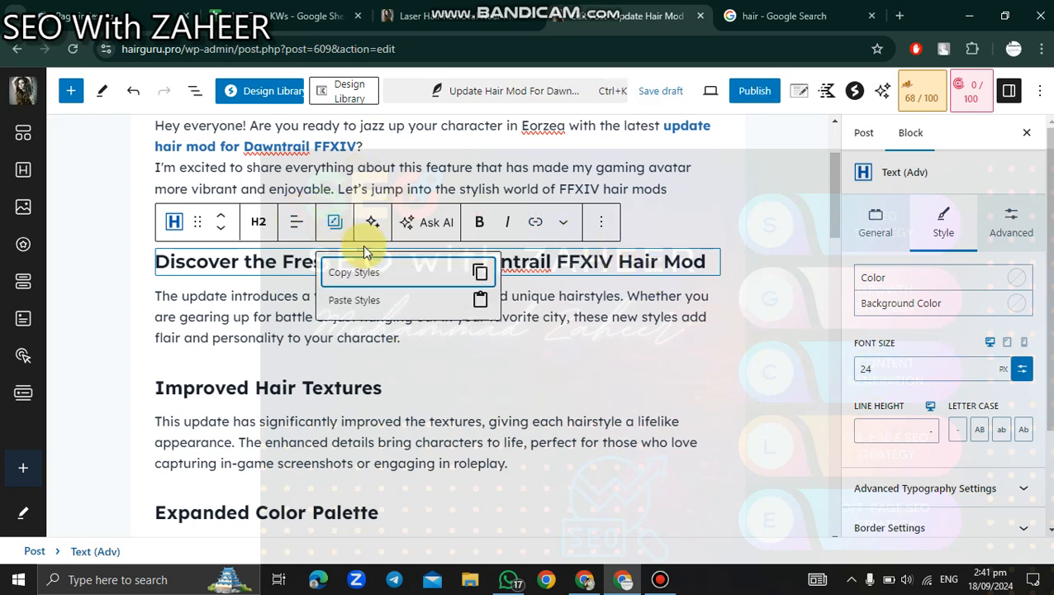
left_click(377, 272)
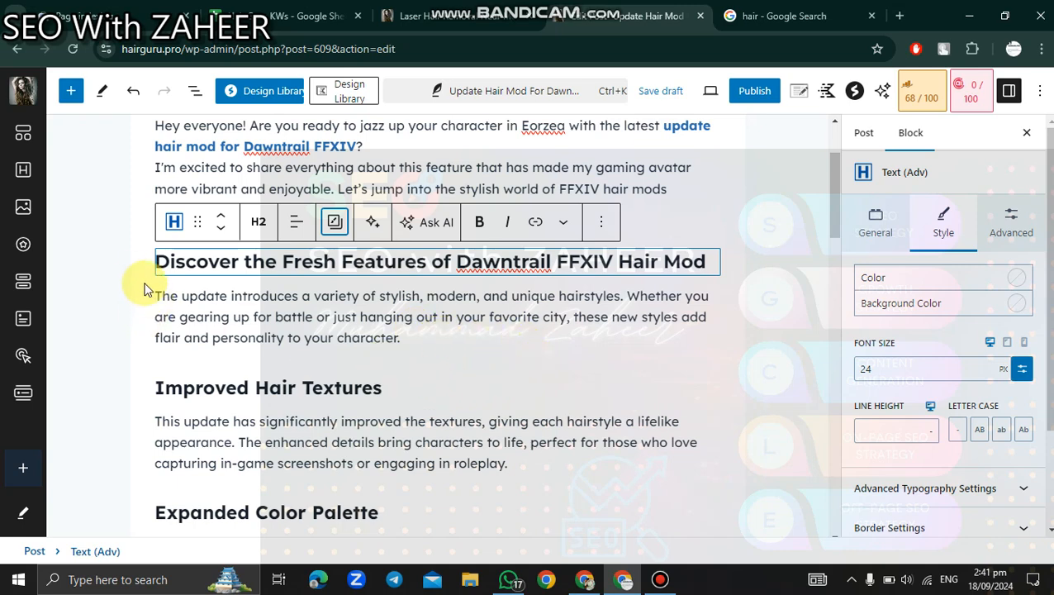
left_click(499, 351)
Step: Delete the separator above the "Installing the Updated Dawntrail FFXIV Hair Mod" heading
scroll(429, 314, "down", 3)
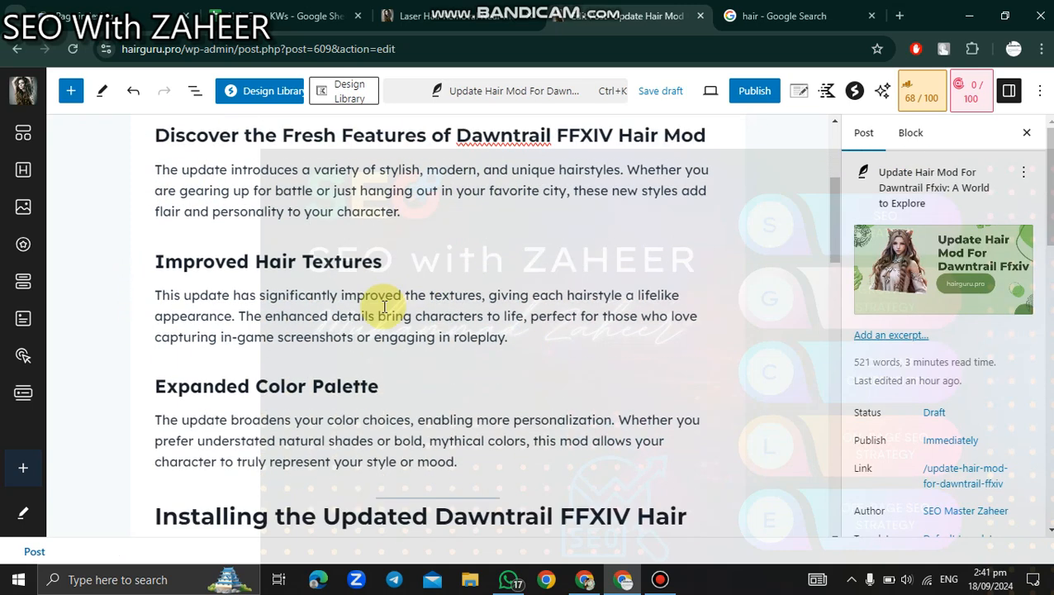
scroll(331, 225, "up", 3)
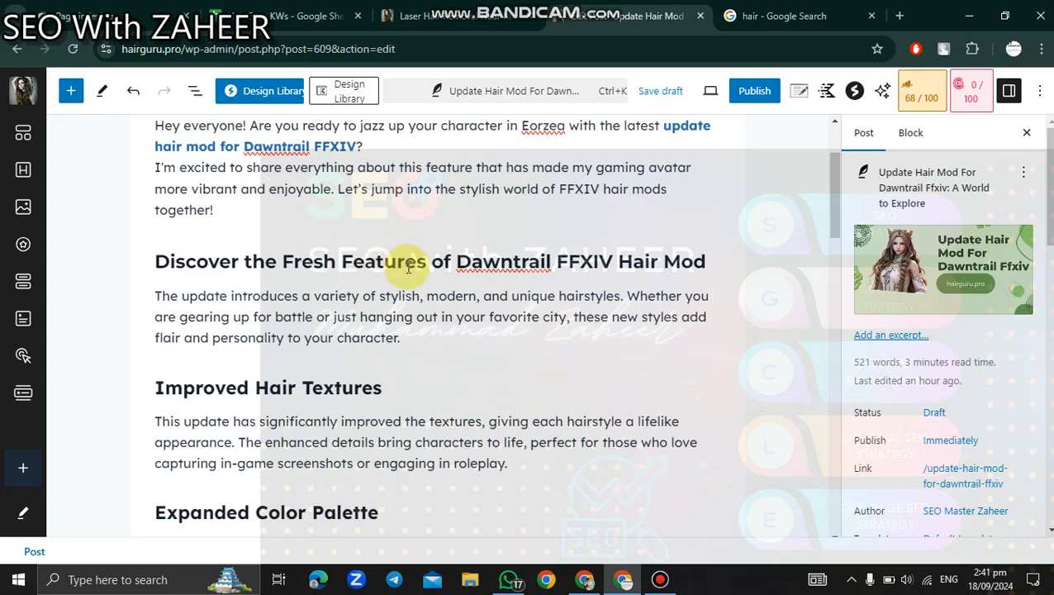
scroll(405, 265, "down", 9)
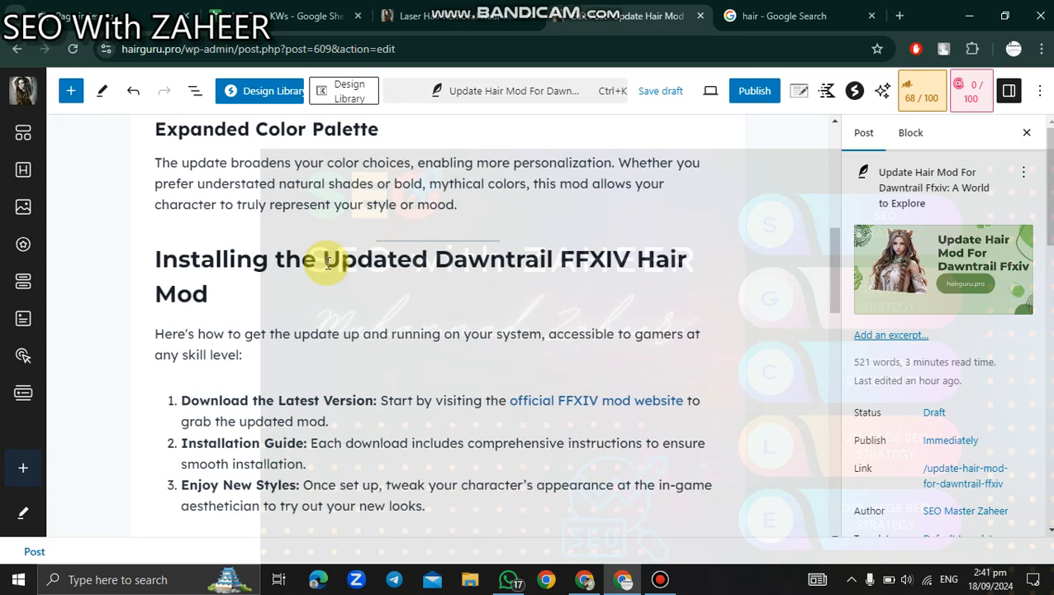
triple_click(363, 259)
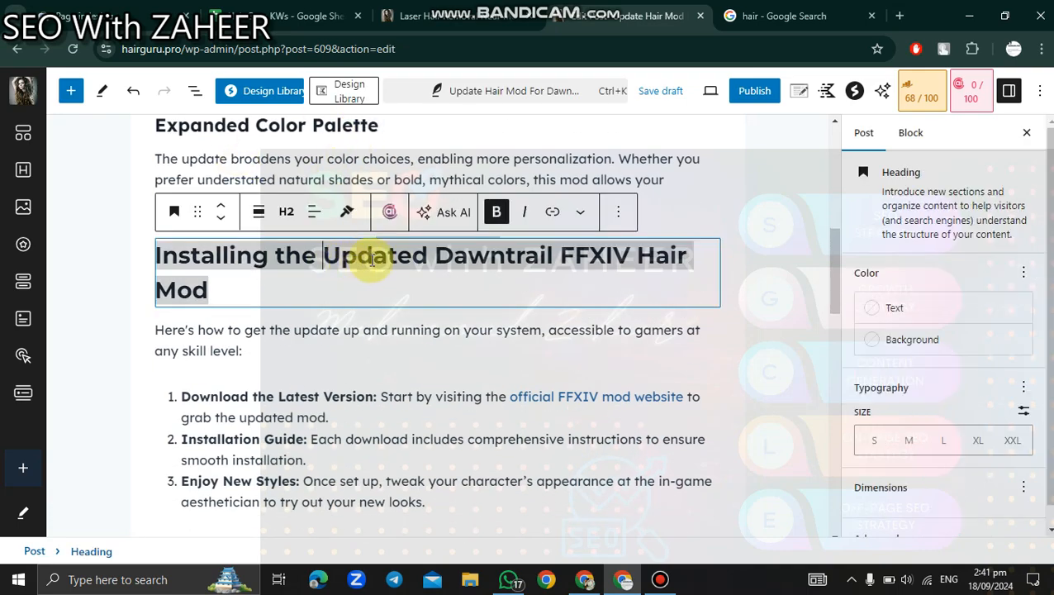
key("Up")
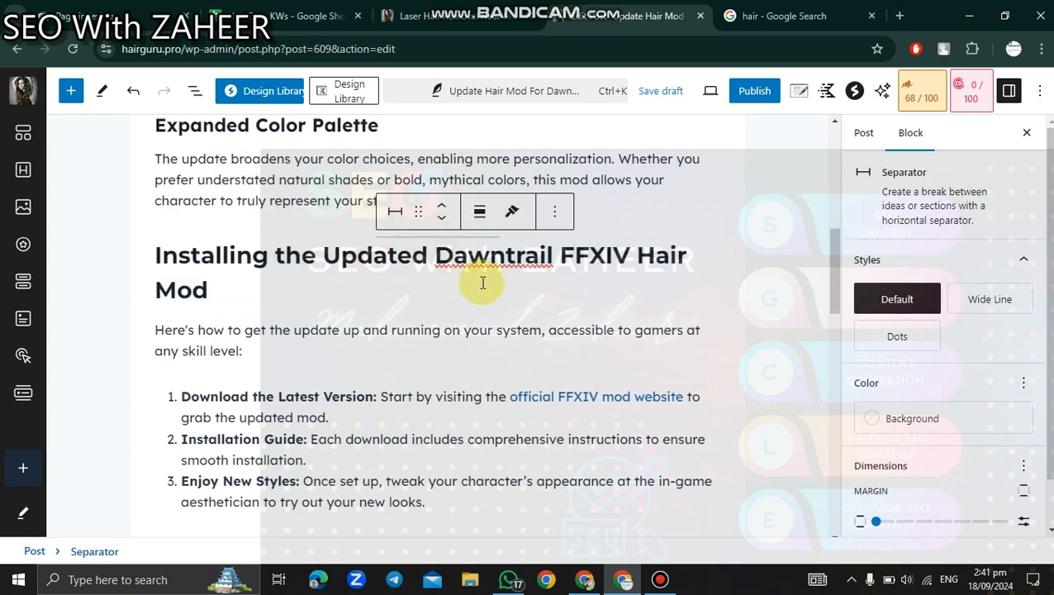
key("Up")
Step: Transform the "Installing the Updated Dawntrail FFXIV Hair Mod" heading into a Text (Adv) block and paste the copied styles onto it
triple_click(203, 267)
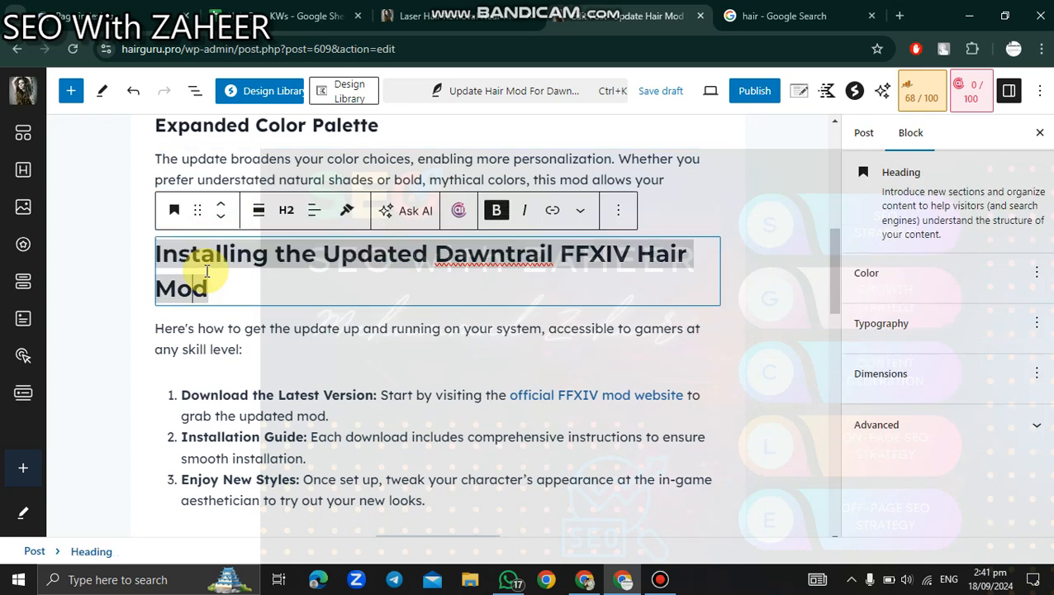
left_click(174, 210)
left_click(198, 423)
left_click(258, 229)
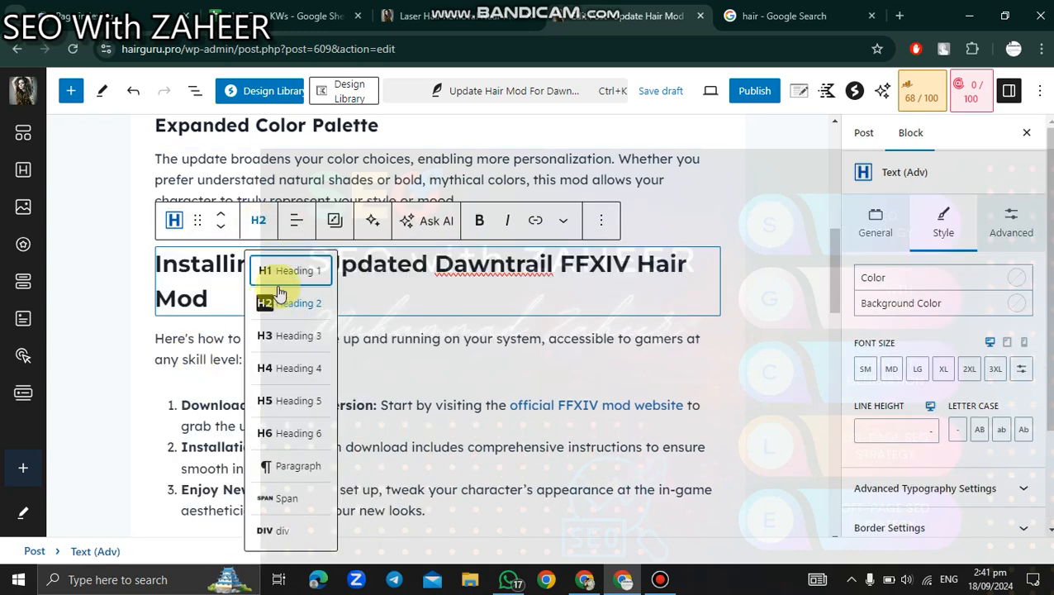
left_click(336, 221)
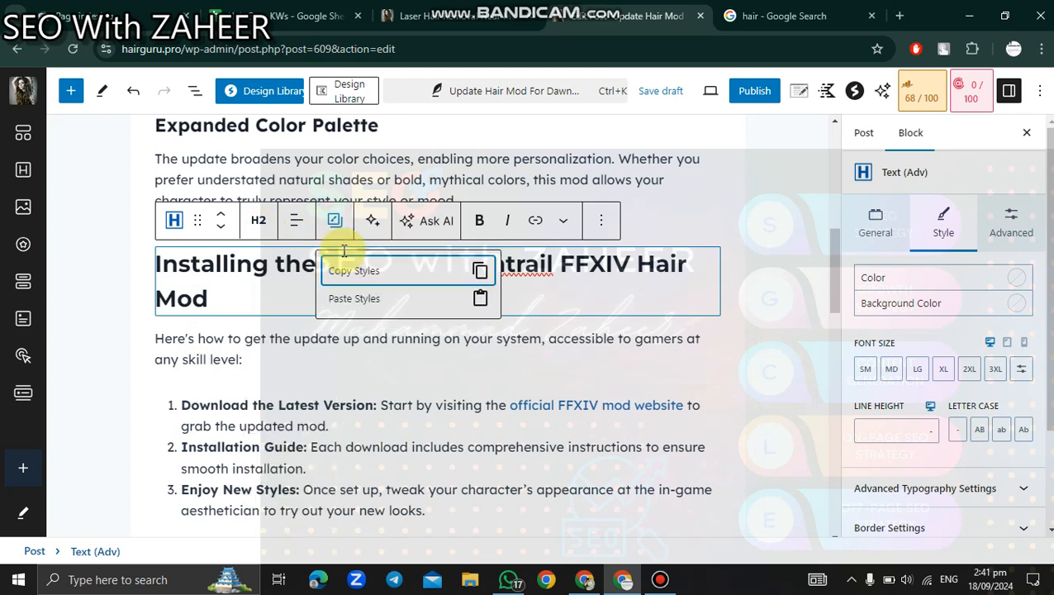
left_click(364, 298)
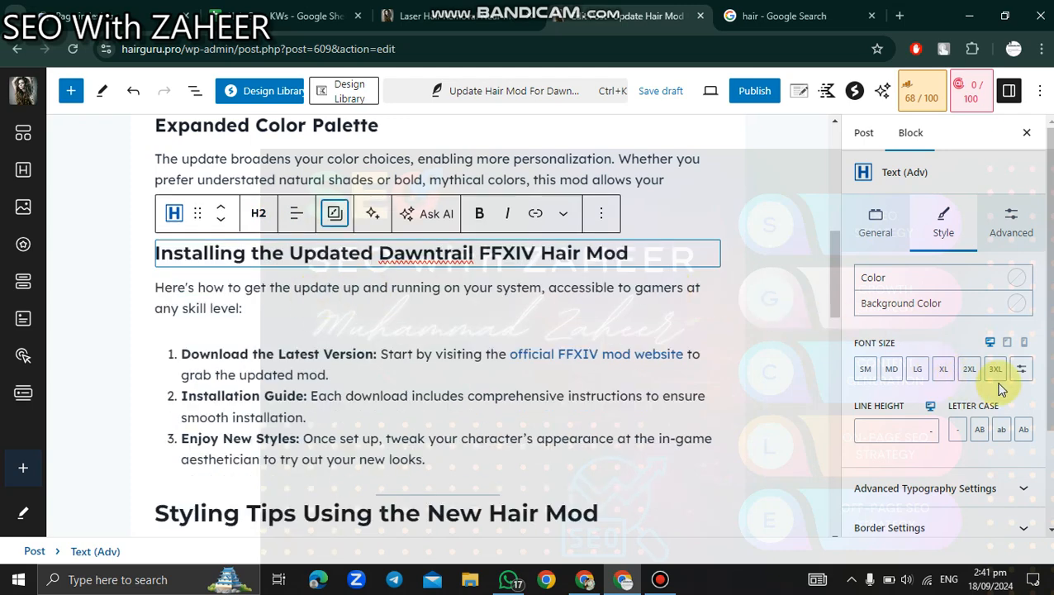
left_click(1022, 368)
Step: Delete the separator above the "Styling Tips Using the New Hair Mod" heading
scroll(364, 364, "down", 1)
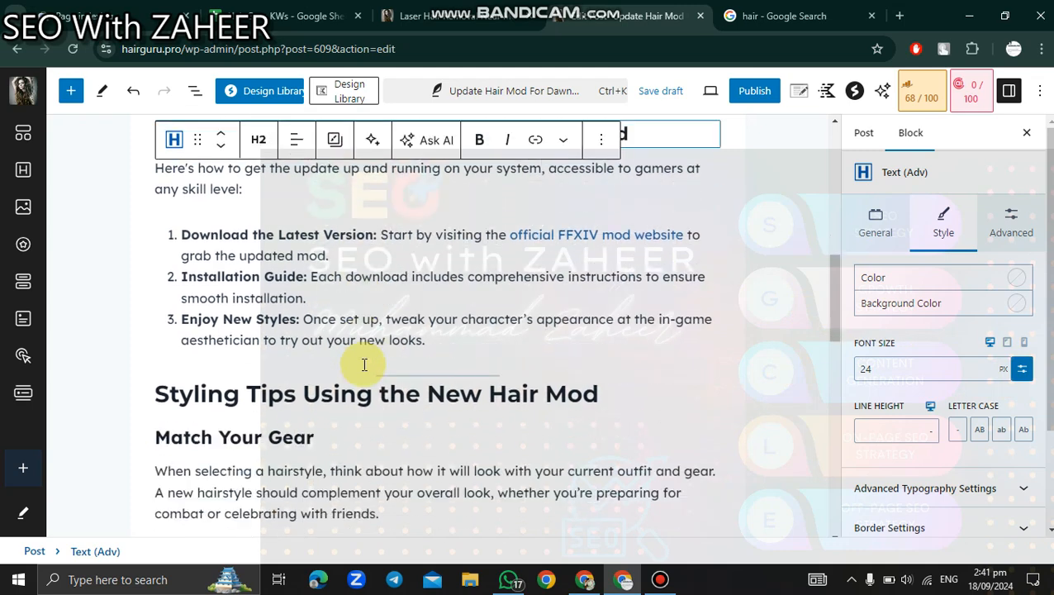
left_click(467, 383)
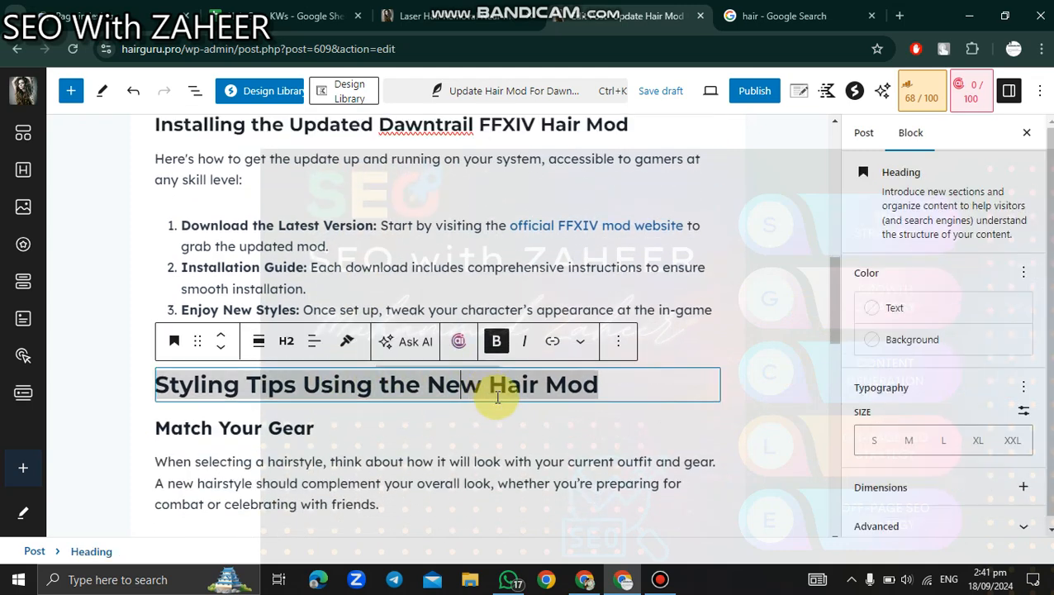
key("Up")
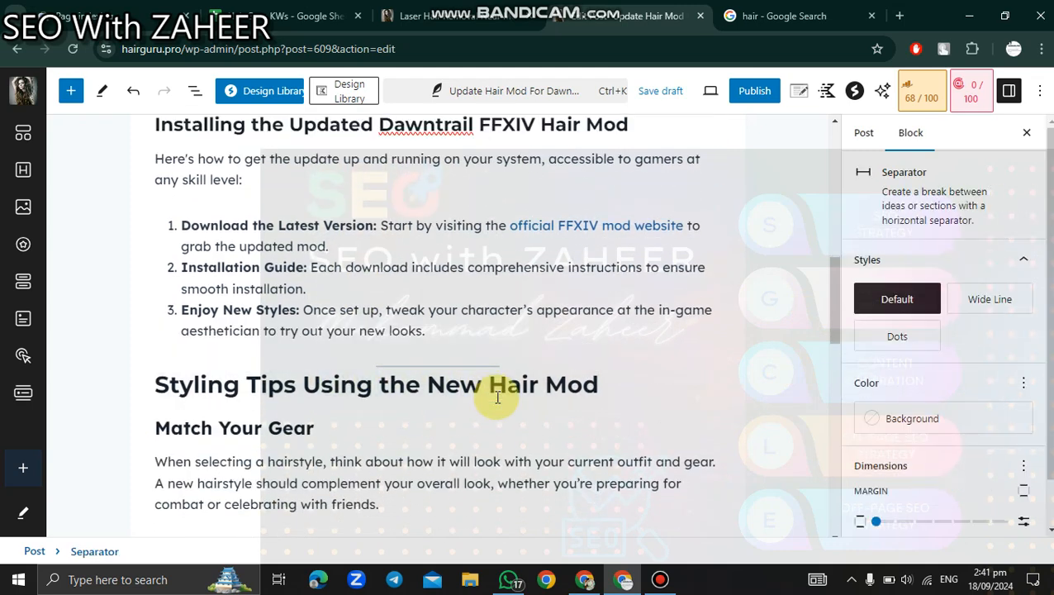
key("BackSpace")
Step: Transform the "Styling Tips Using the New Hair Mod" heading into a Text (Adv) block and paste the copied styles onto it
triple_click(375, 387)
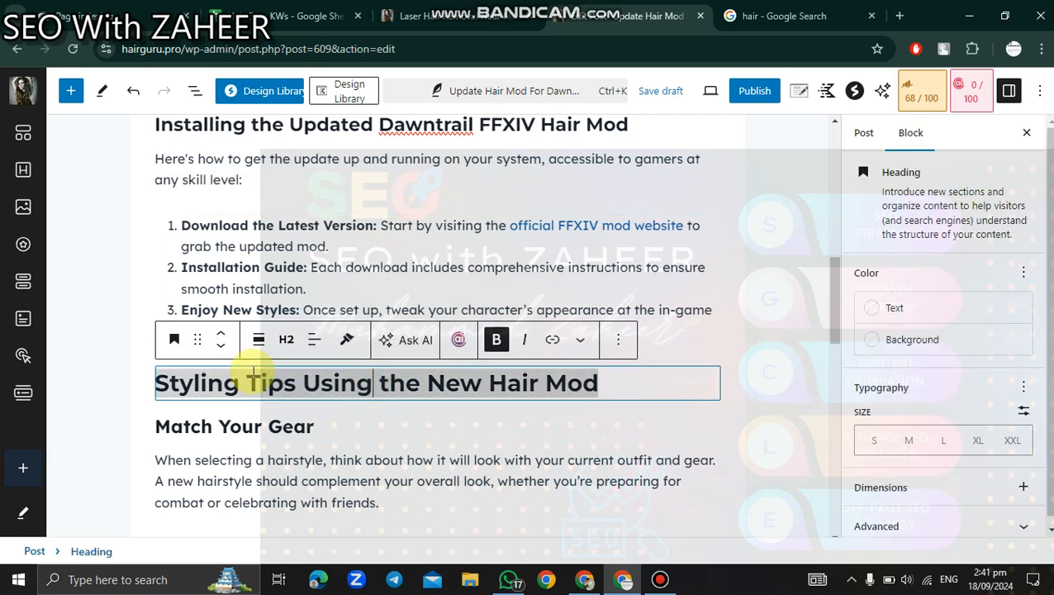
left_click(176, 347)
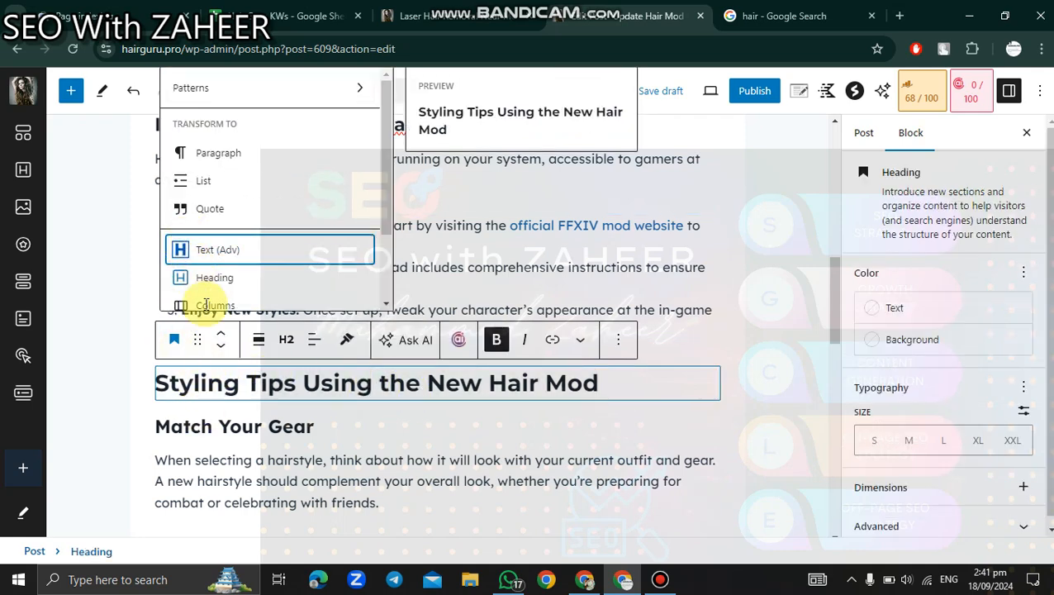
left_click(218, 250)
left_click(335, 349)
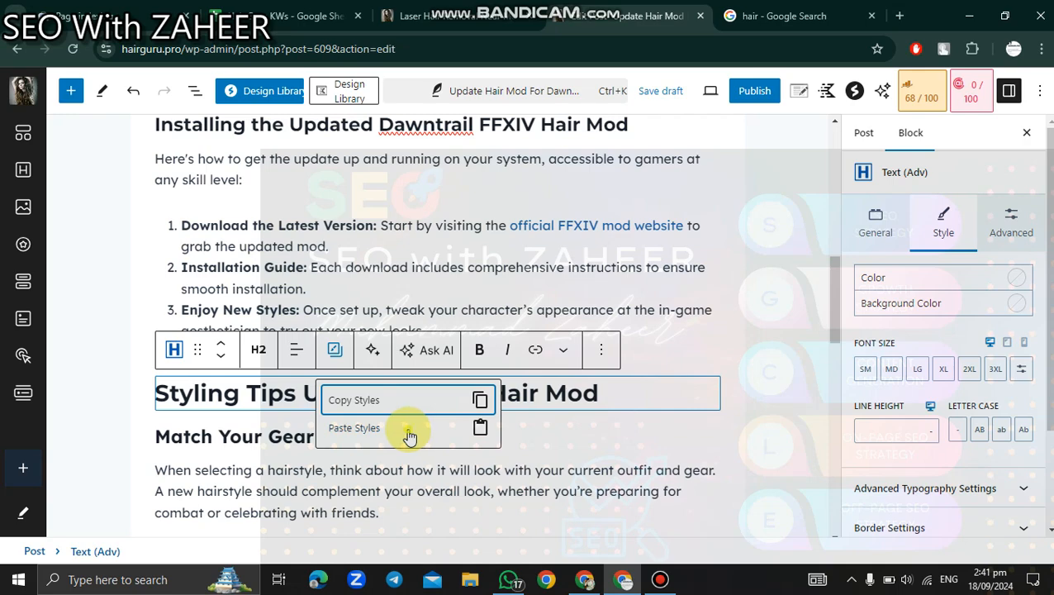
left_click(410, 436)
Step: Shorten the "Conclusion: The Impact of Dawntrail FFXIV Hair Mod Update" heading to "Conclusion"
scroll(355, 305, "down", 6)
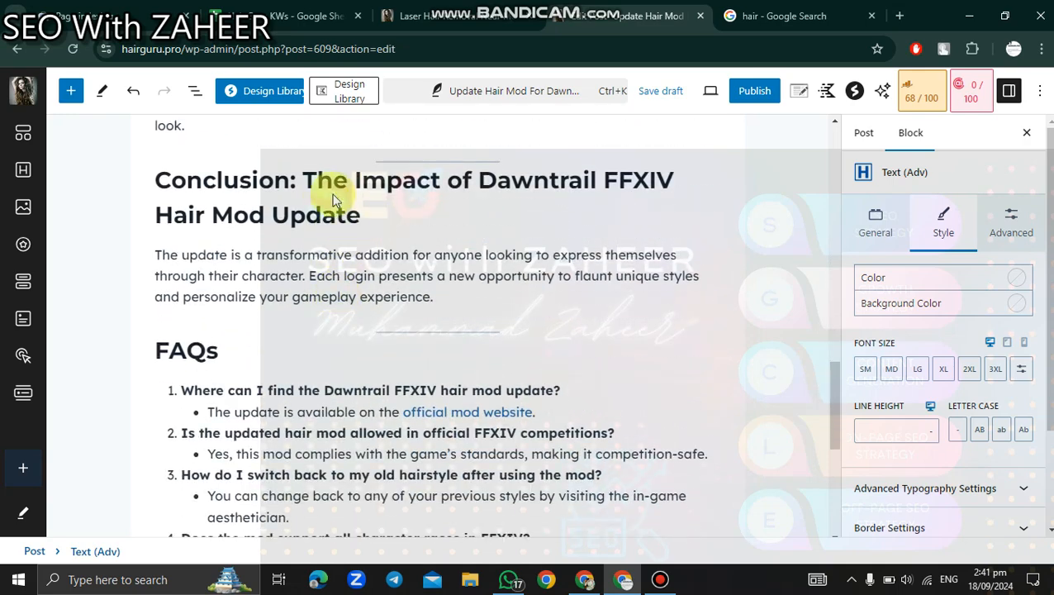
triple_click(291, 180)
left_click_drag(370, 213, 299, 185)
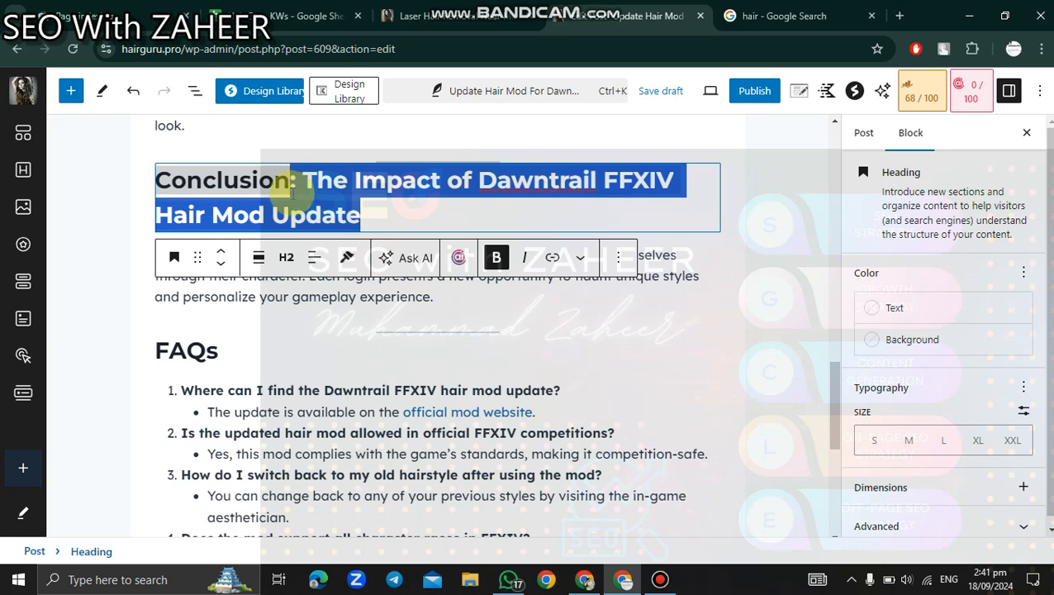
key("BackSpace")
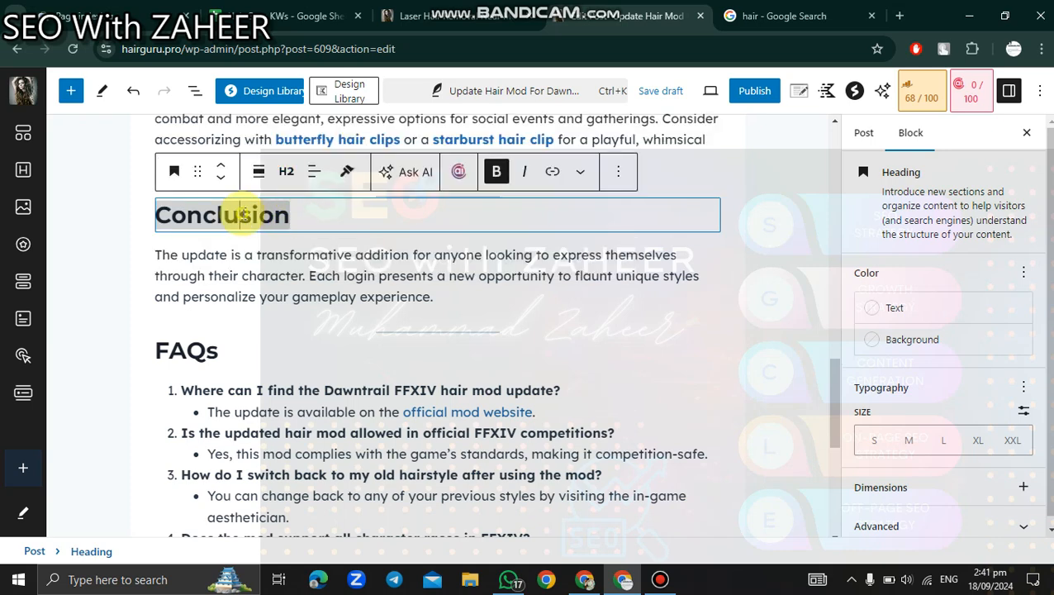
Step: Transform the "Conclusion" heading into a Text (Adv) block and paste the copied styles onto it
left_click(175, 171)
left_click(177, 380)
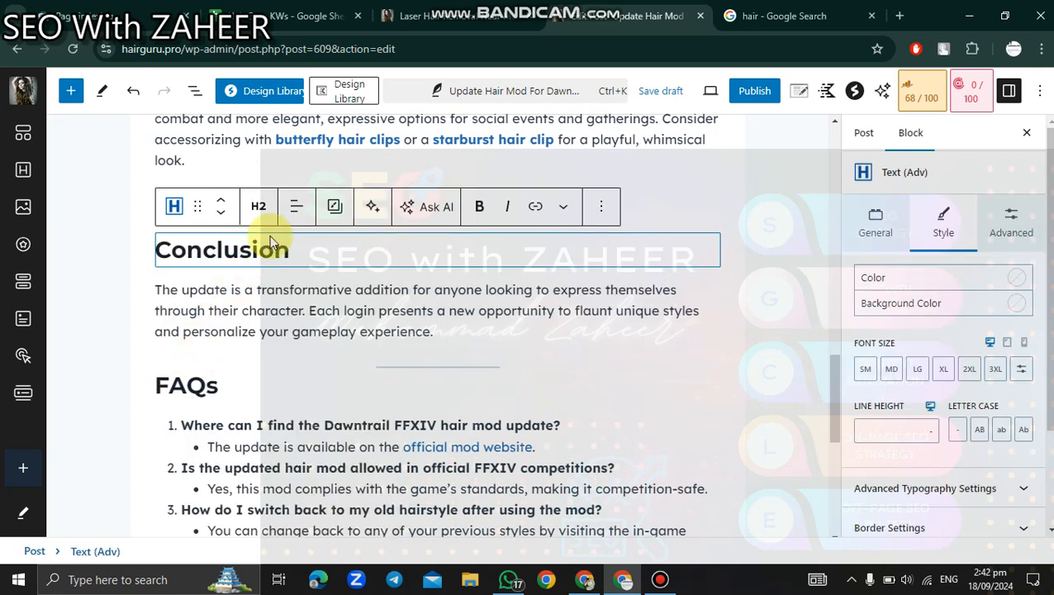
left_click(258, 206)
left_click(331, 206)
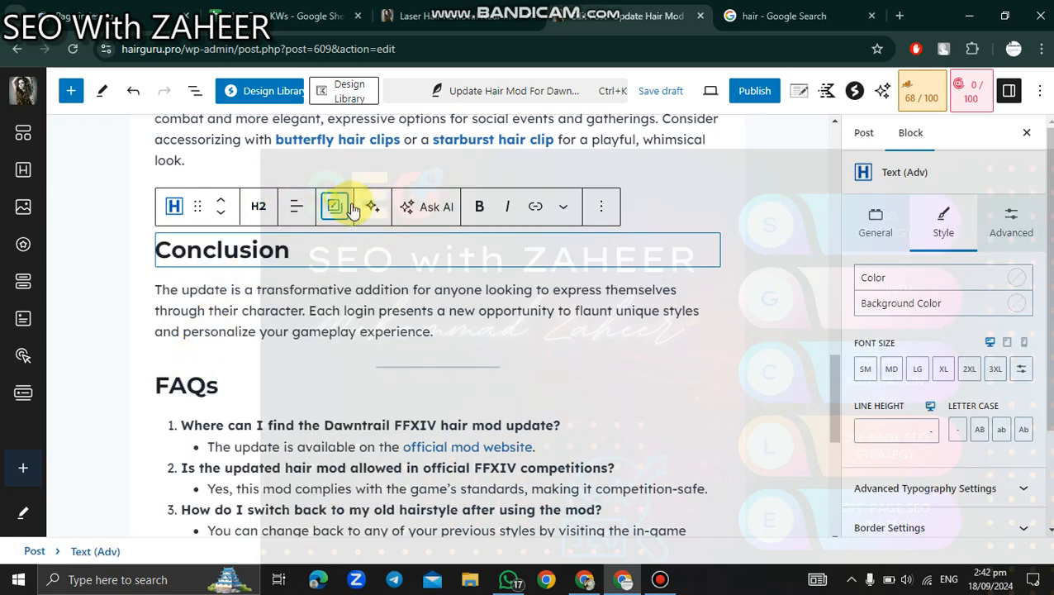
left_click(335, 206)
left_click(364, 285)
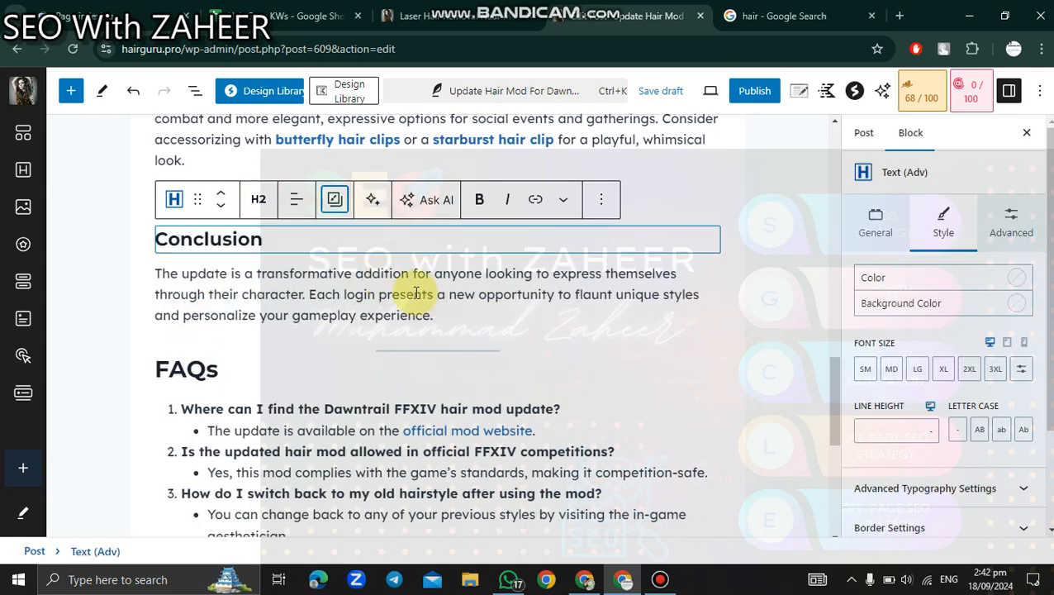
Step: Delete the separators above the "FAQs" and "Conclusion" headings
left_click(445, 366)
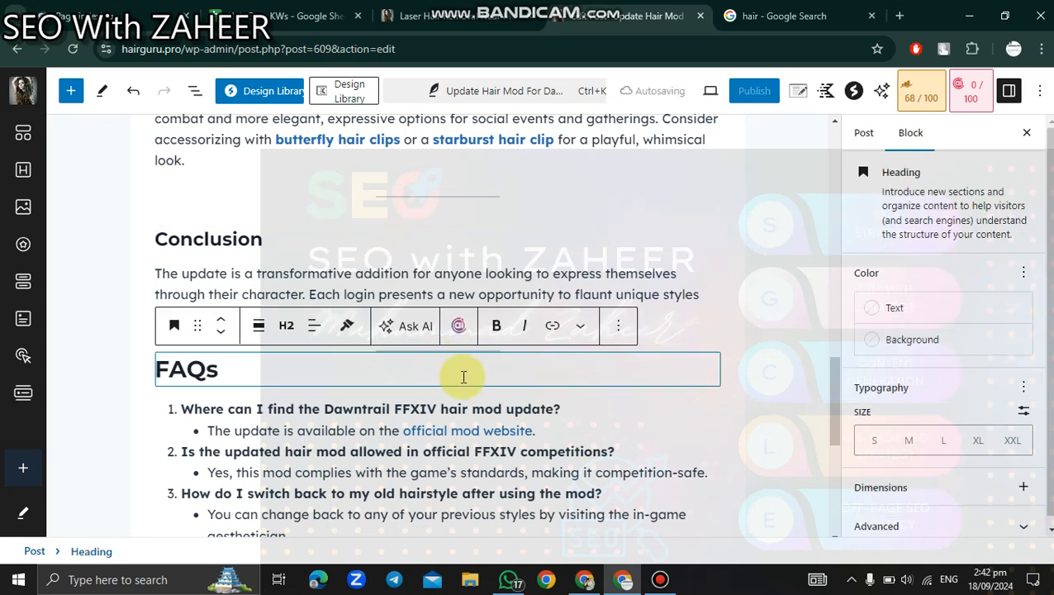
key("Up")
key("Delete")
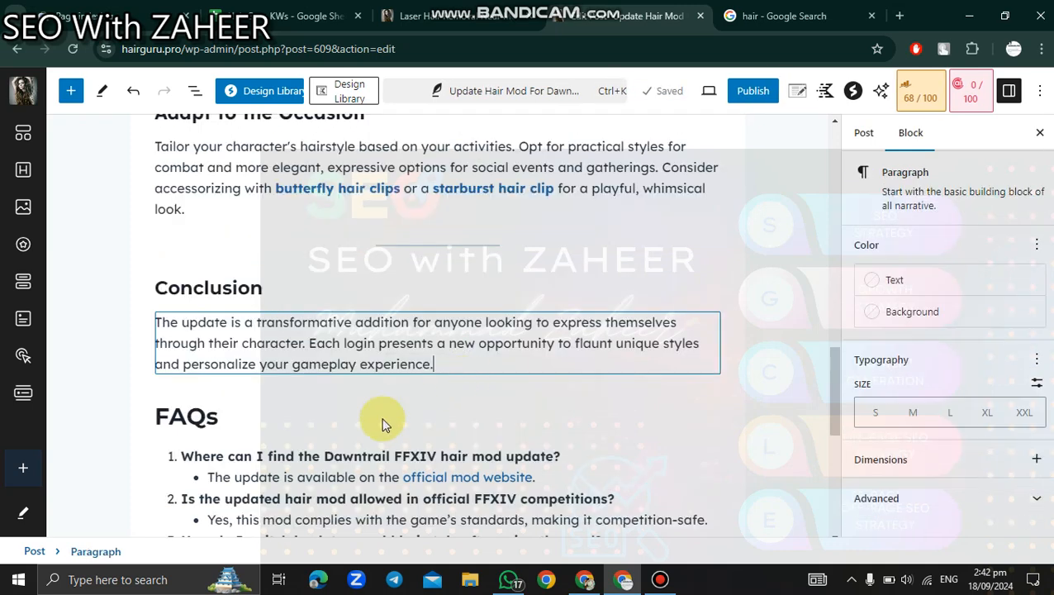
key("ctrl+z")
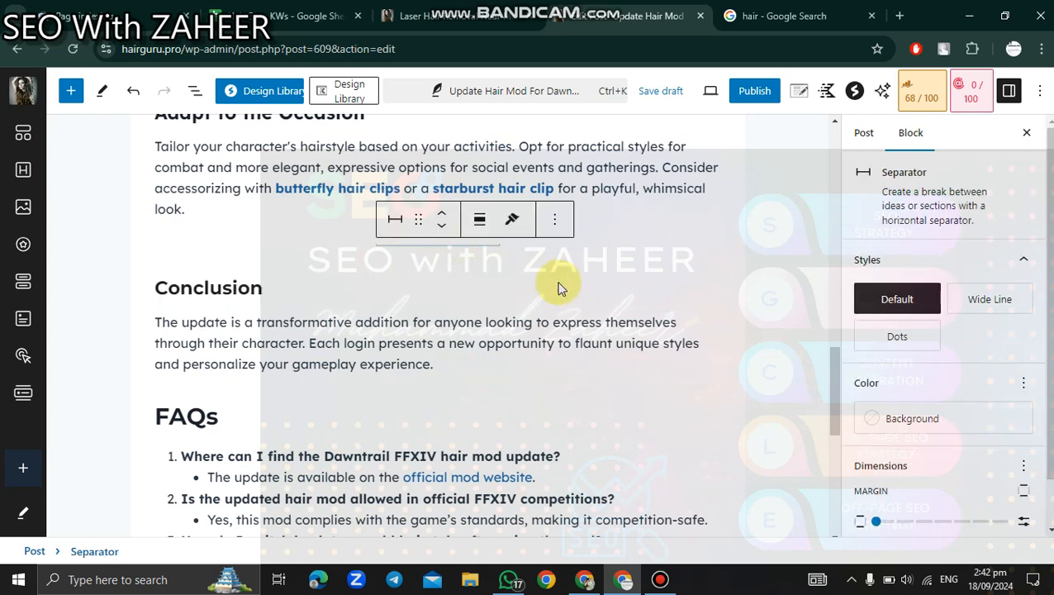
key("BackSpace")
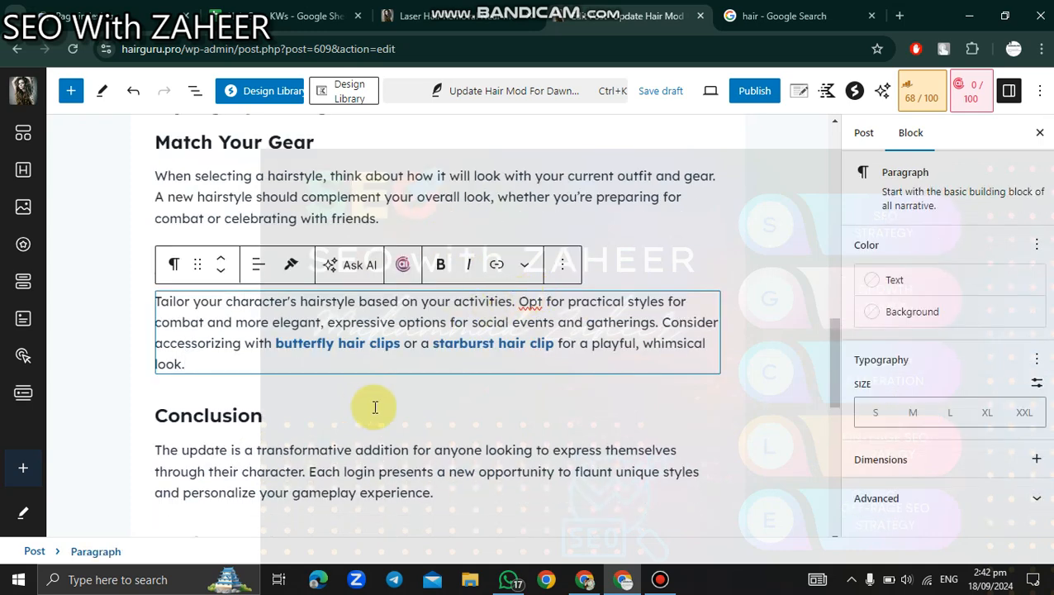
Step: Replace the "FAQs" heading text with "People also ask:"
scroll(360, 407, "down", 3)
left_click_drag(236, 289, 101, 299)
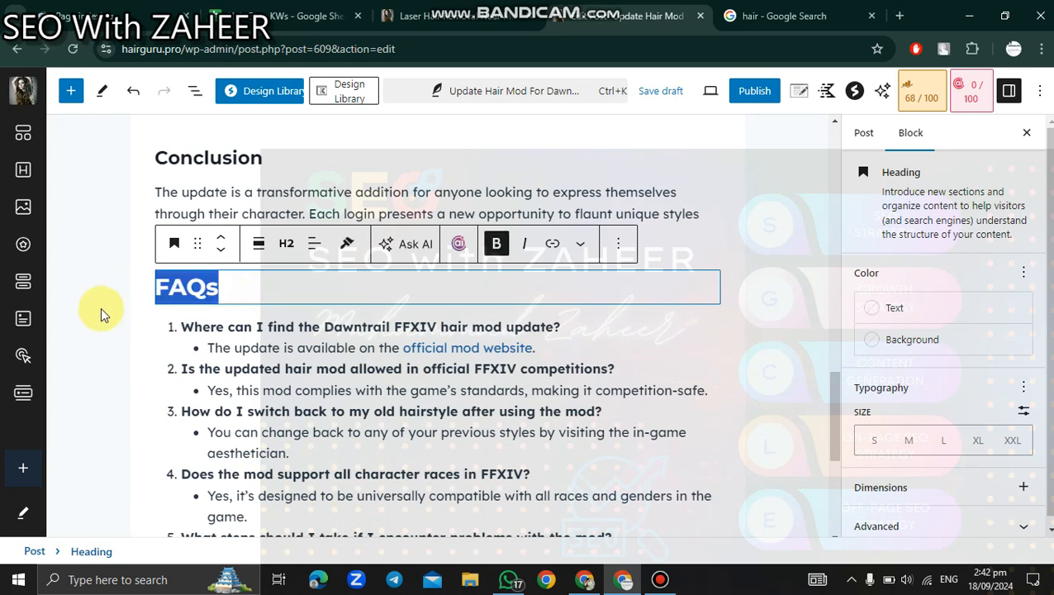
type("PO")
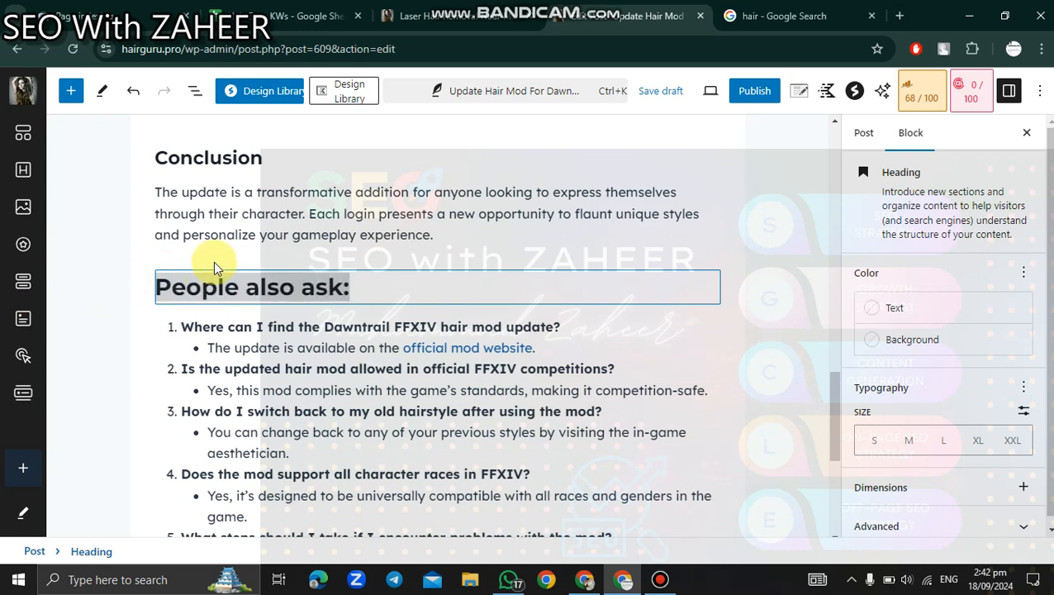
left_click(498, 249)
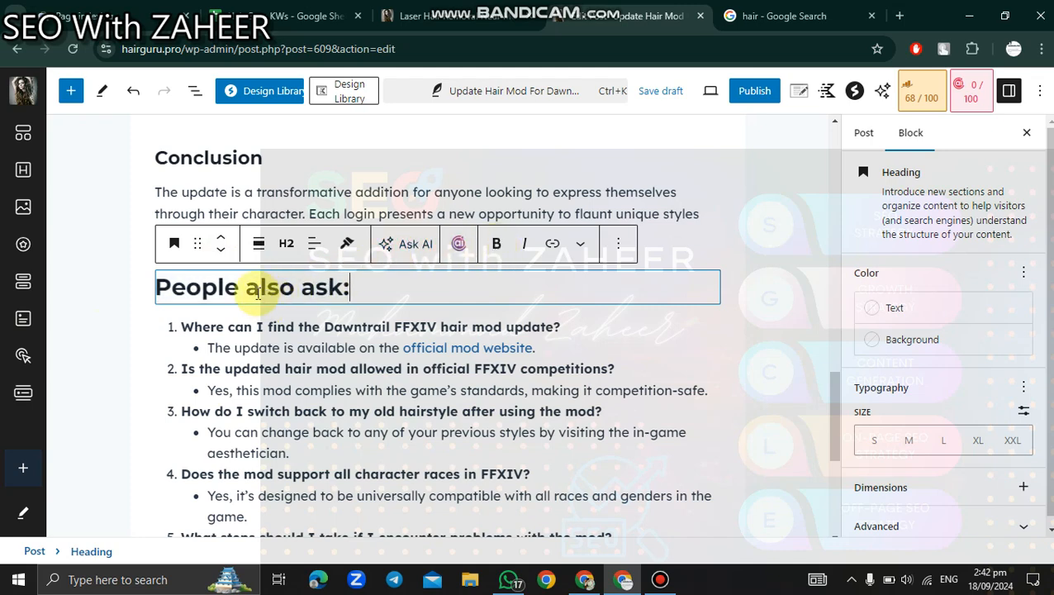
Step: Transform the "People also ask:" heading into a Text (Adv) block and paste the copied styles onto it
left_click(175, 245)
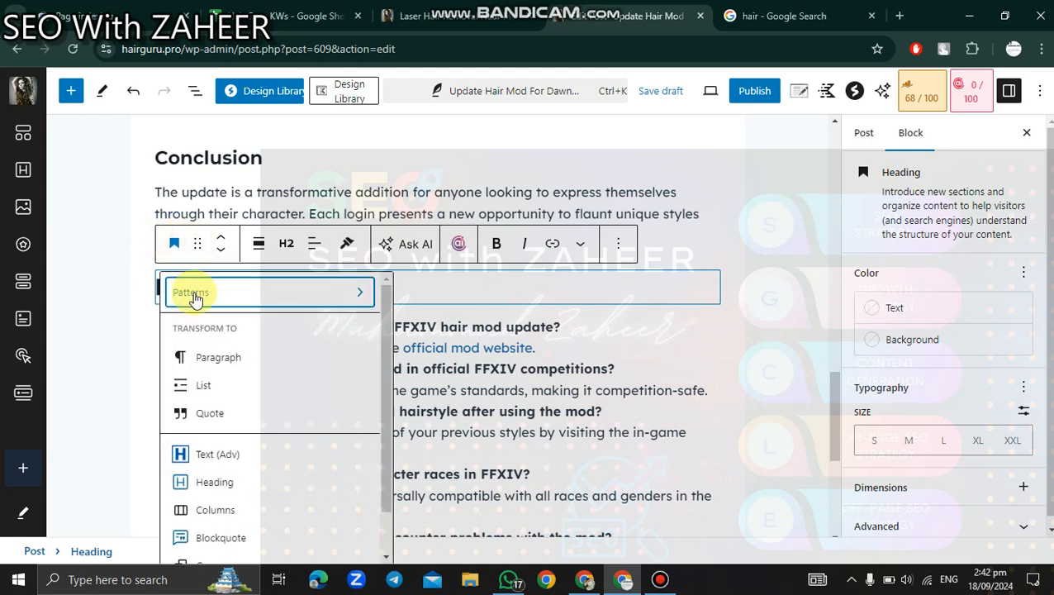
left_click(190, 451)
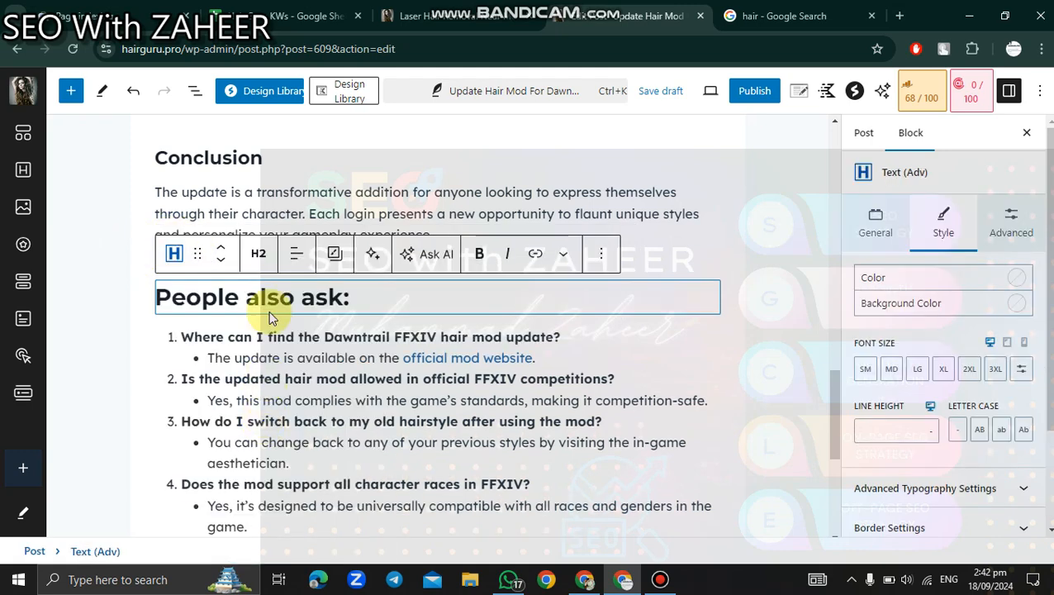
left_click(334, 260)
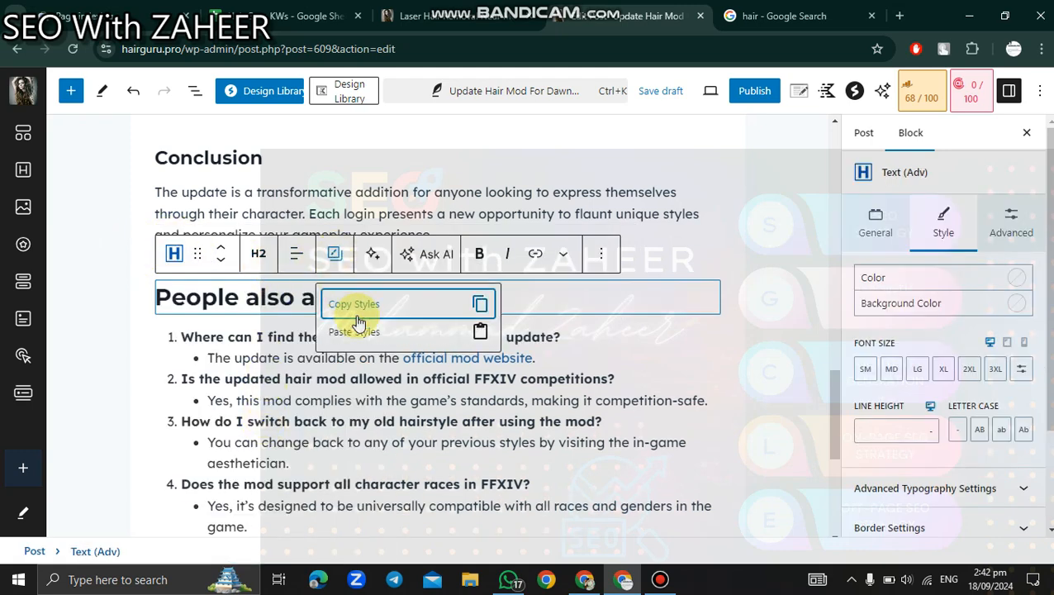
left_click(353, 330)
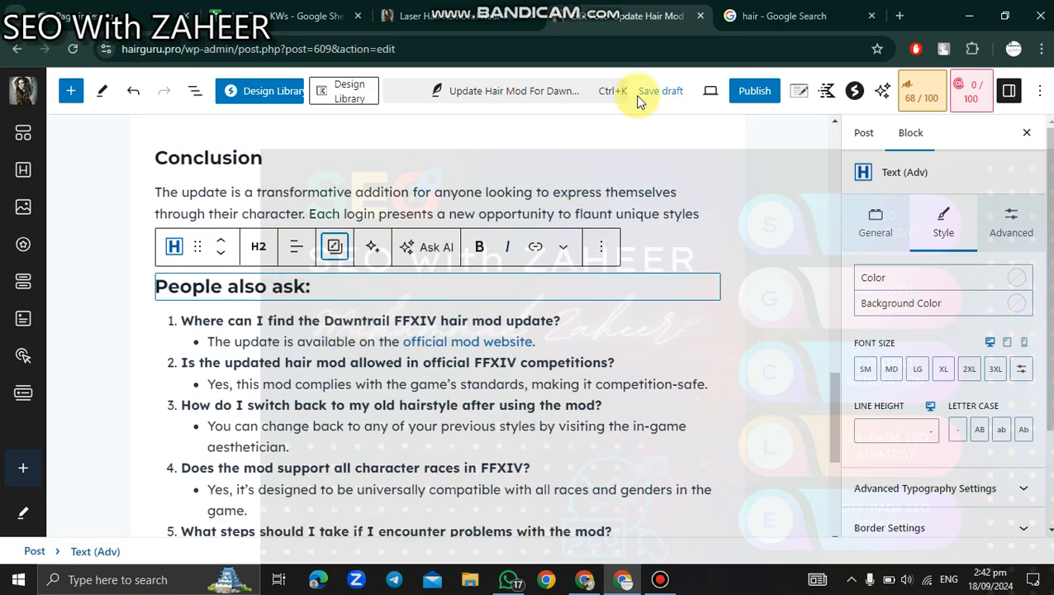
Step: Examine the "People also ask" section in the Google results for "hair" and expand its list of questions
left_click(780, 16)
scroll(388, 313, "down", 2)
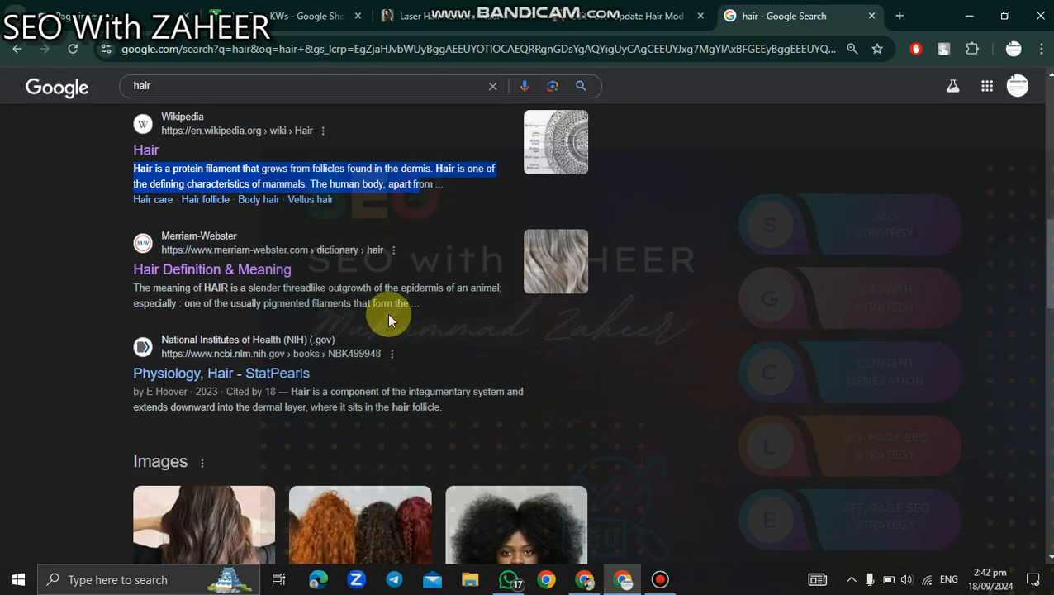
scroll(388, 314, "up", 4)
scroll(314, 272, "up", 3)
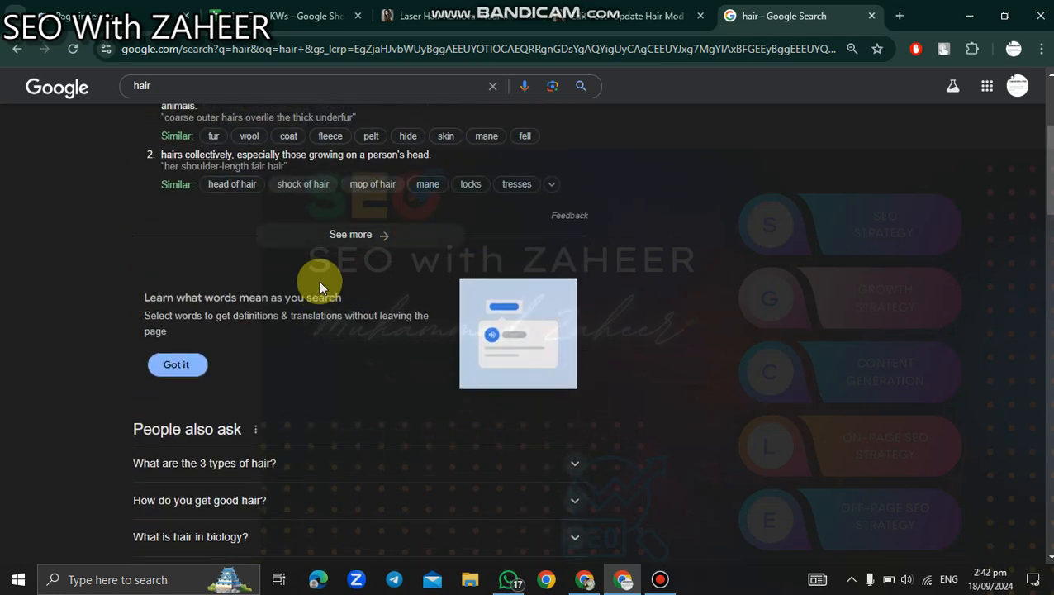
scroll(317, 285, "down", 2)
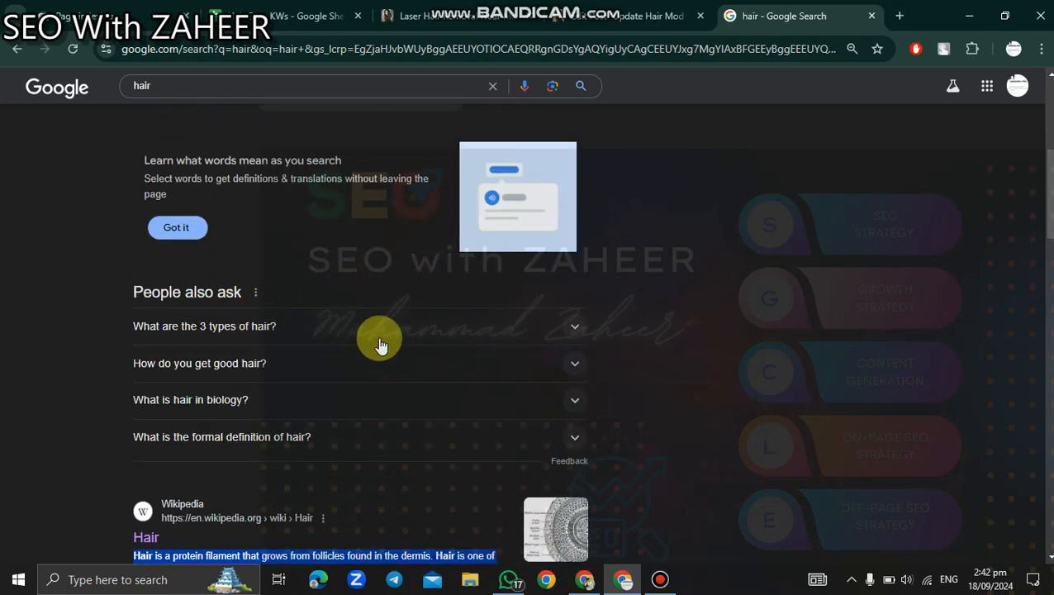
left_click(586, 325)
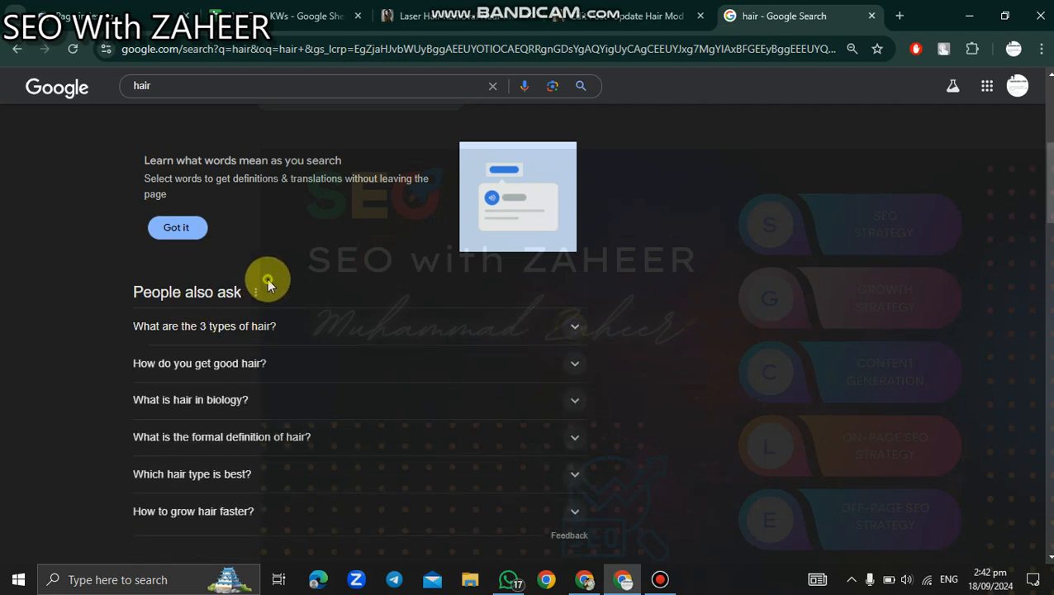
left_click_drag(101, 306, 353, 289)
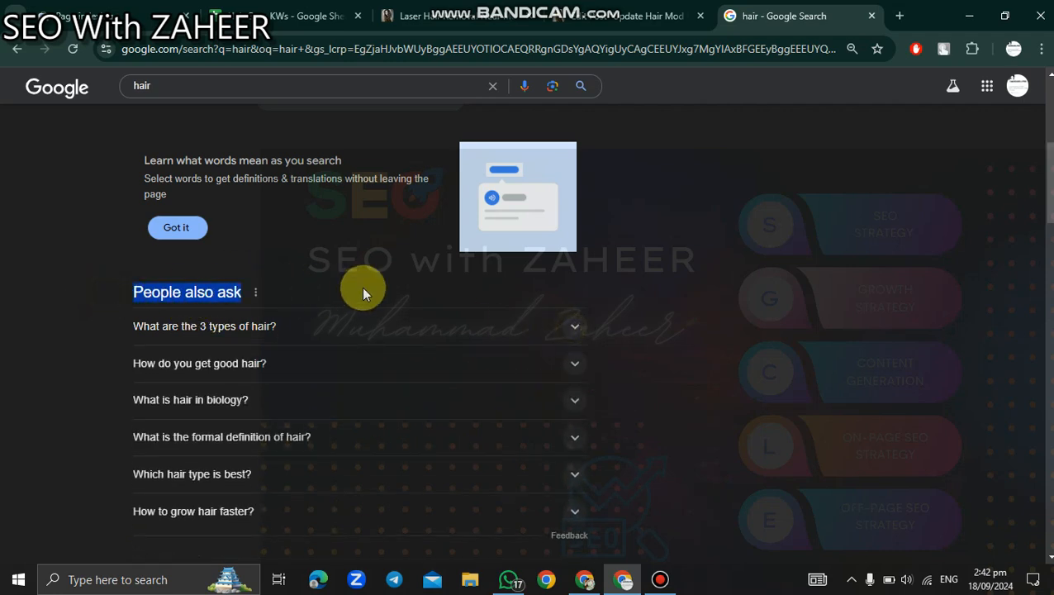
Step: Back in the WordPress post, remove bold from the "Improved Hair Textures" heading and transform it into a Text (Adv) block
left_click(615, 15)
scroll(364, 334, "down", 3)
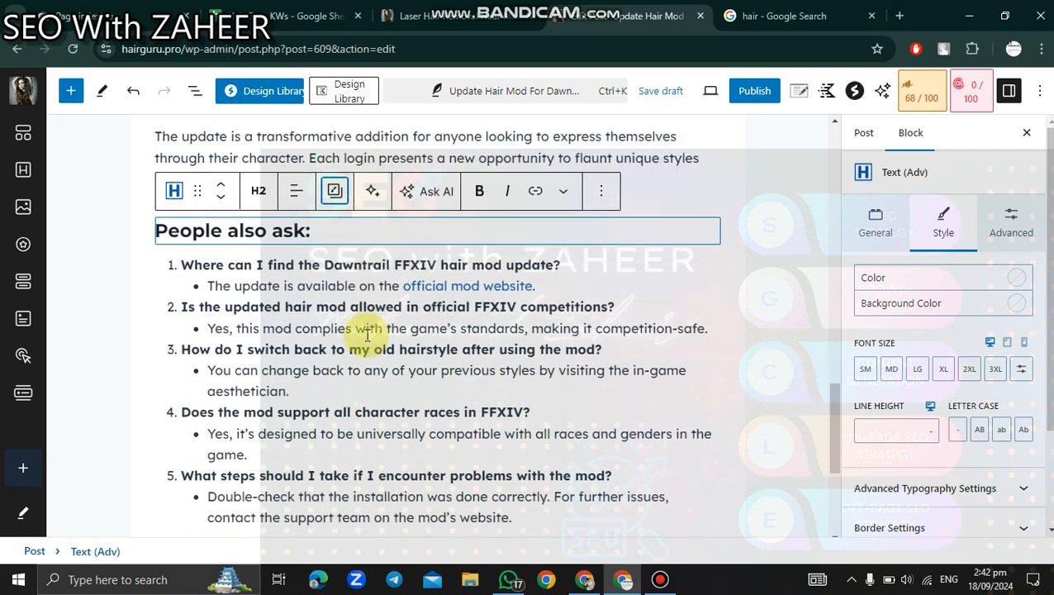
scroll(347, 343, "up", 5)
scroll(347, 343, "up", 10)
scroll(348, 342, "down", 4)
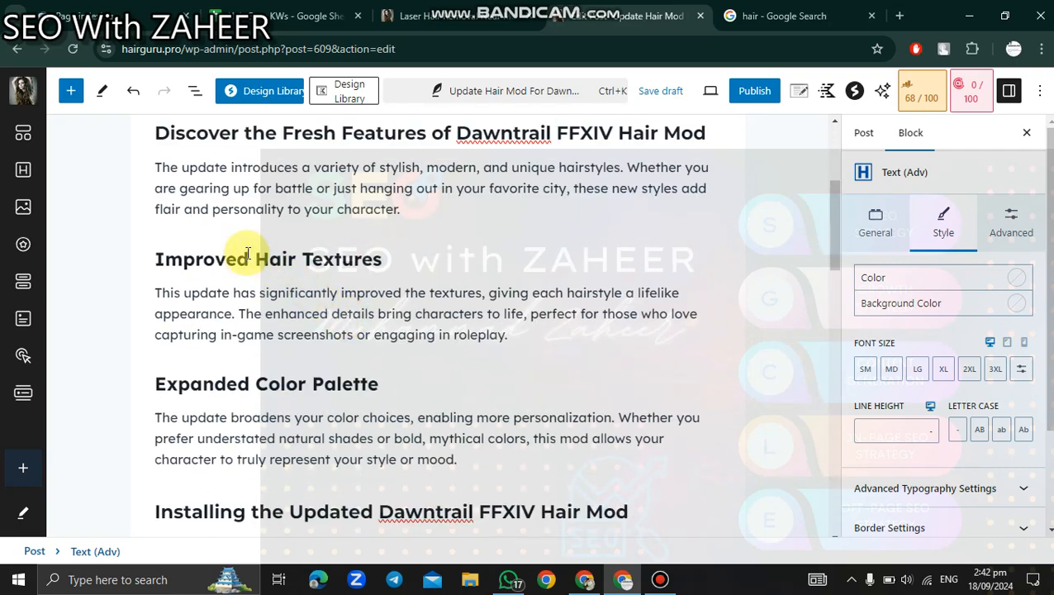
left_click(247, 254)
left_click(508, 229)
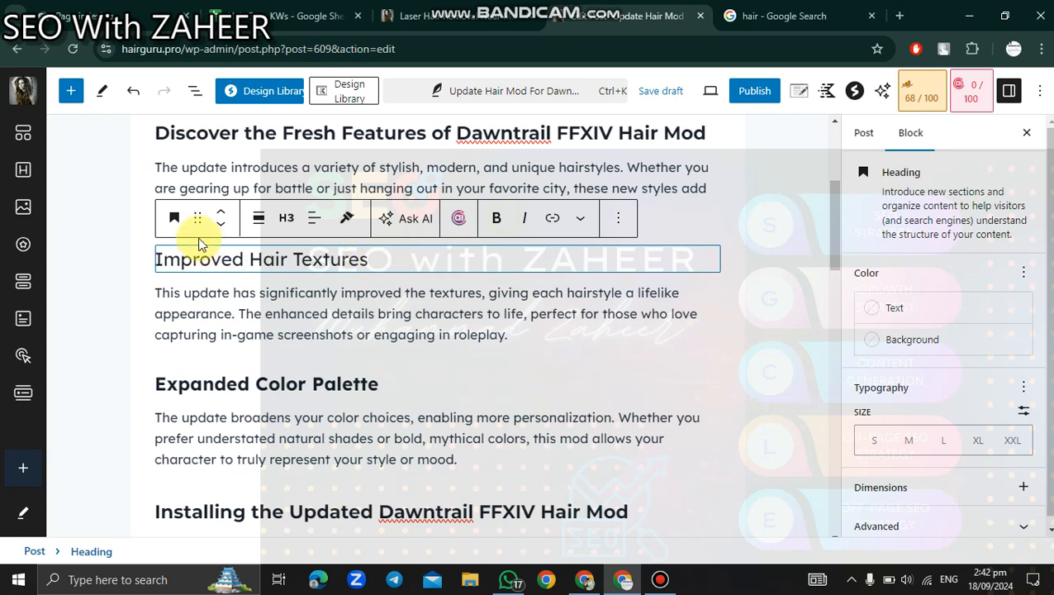
left_click(174, 217)
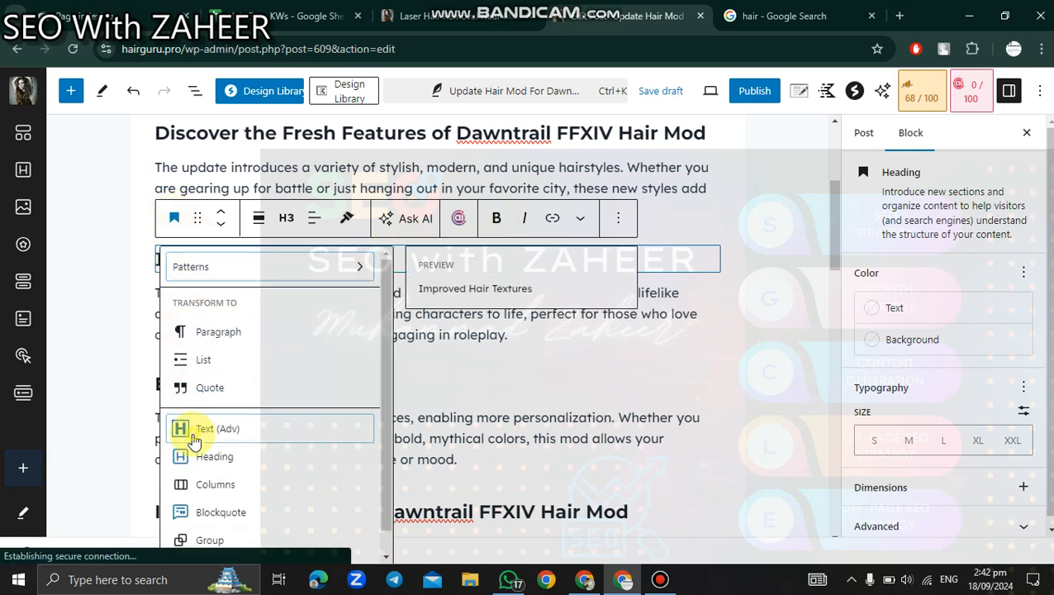
left_click(198, 423)
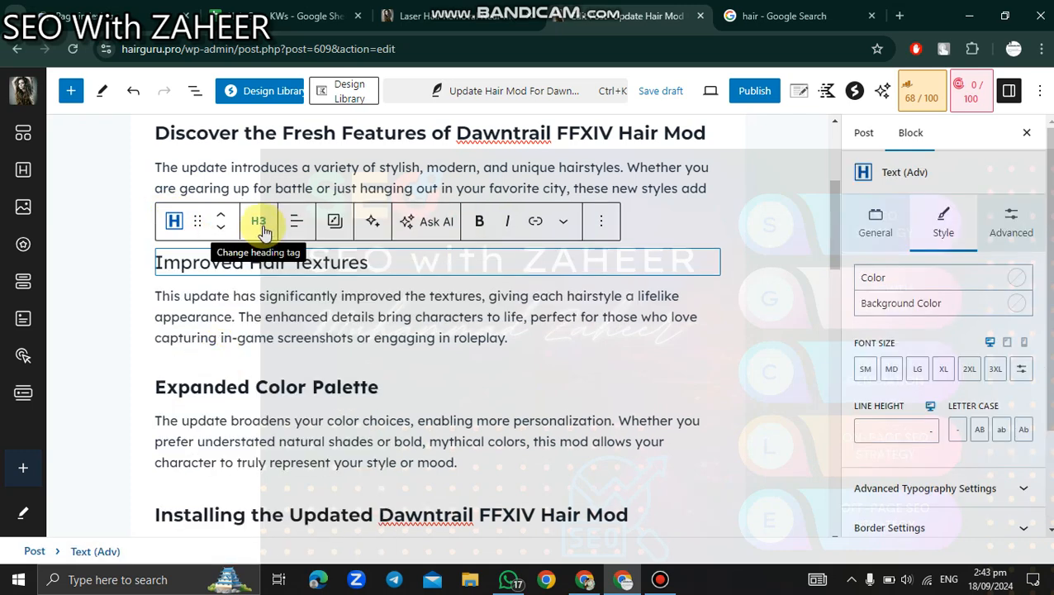
Step: Set the "Improved Hair Textures" heading's font size to MD and copy its styles
left_click(891, 370)
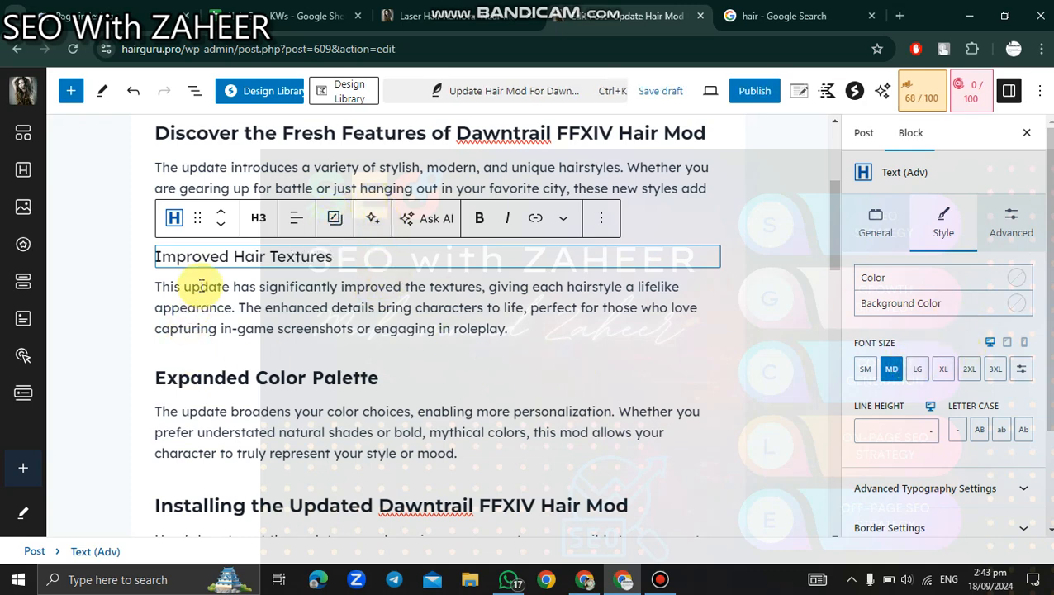
left_click(334, 225)
left_click(353, 268)
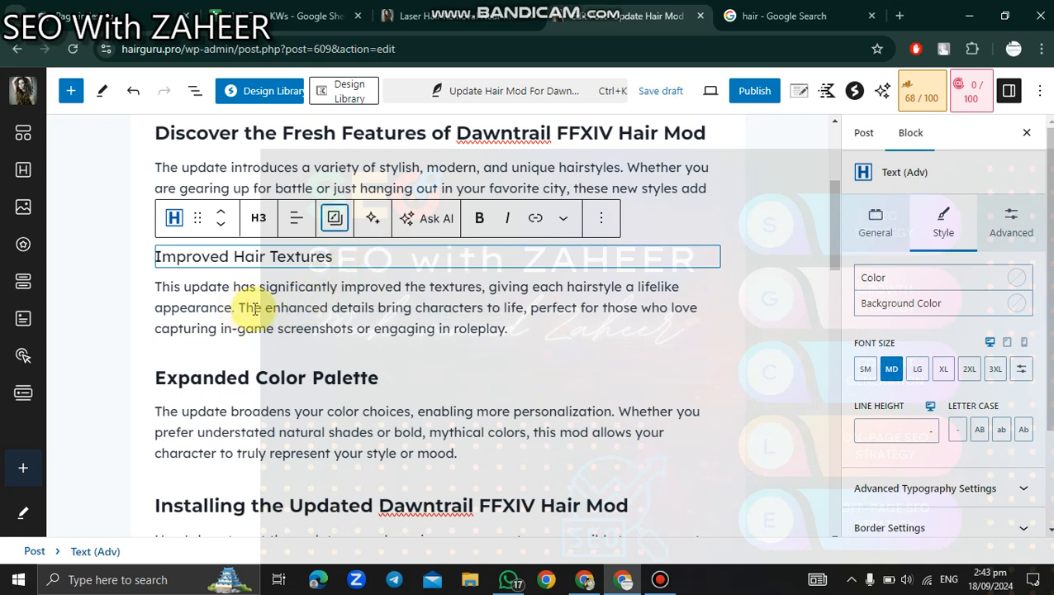
Step: Insert a line break before "The enhanced details" in the paragraph under "Improved Hair Textures"
left_click(255, 308)
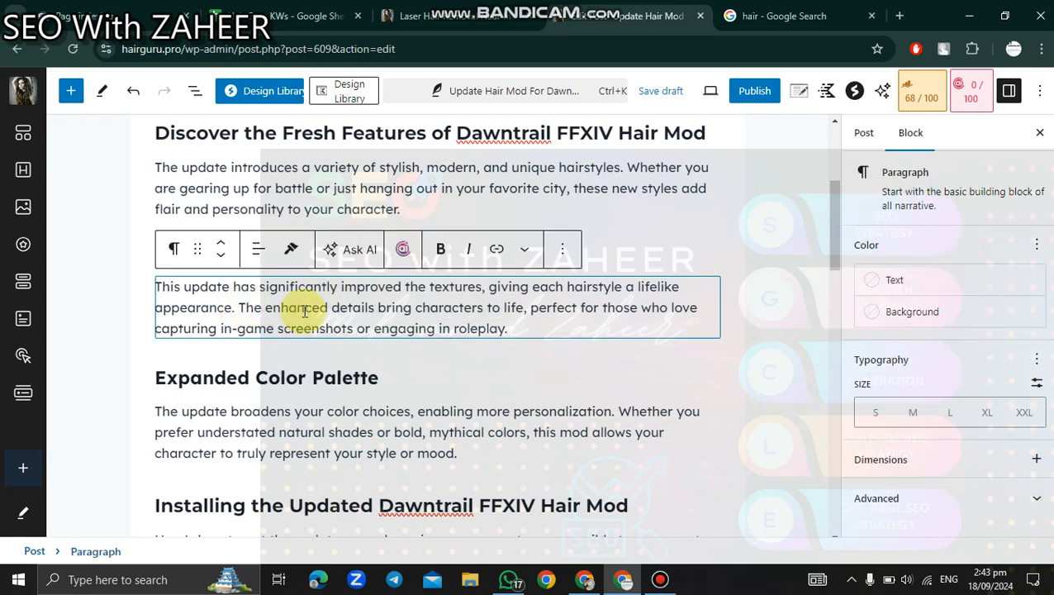
key("shift+Return")
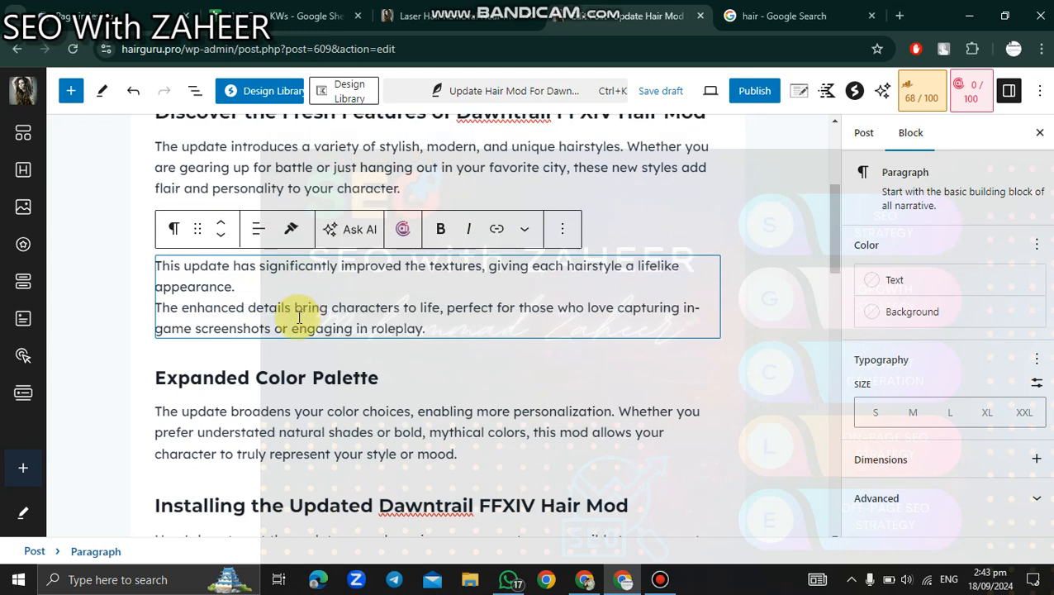
Step: Remove bold from the "Expanded Color Palette" heading and transform it into a Text (Adv) block
scroll(306, 314, "down", 2)
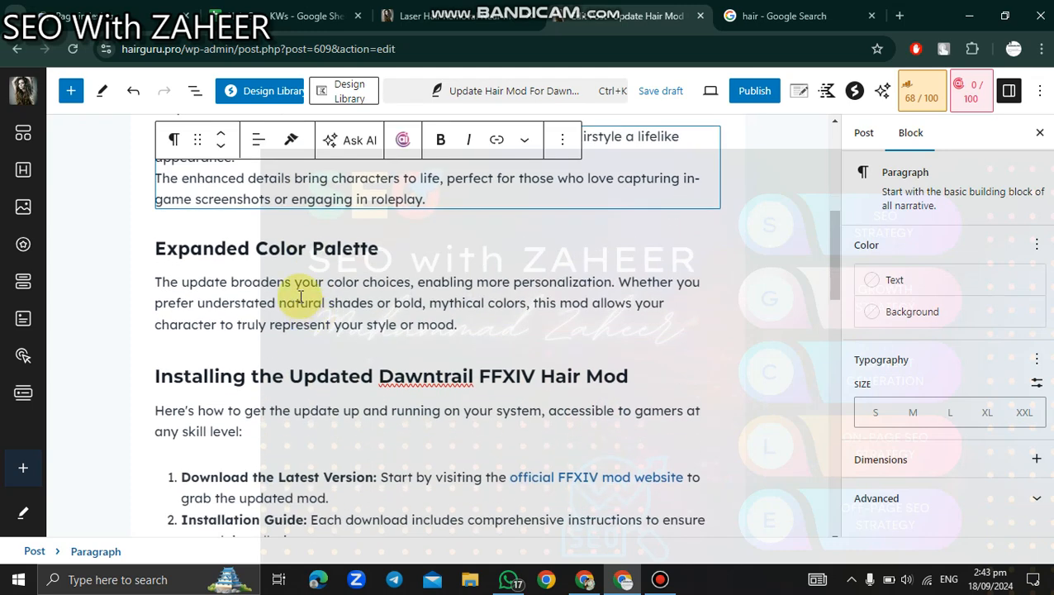
left_click(238, 248)
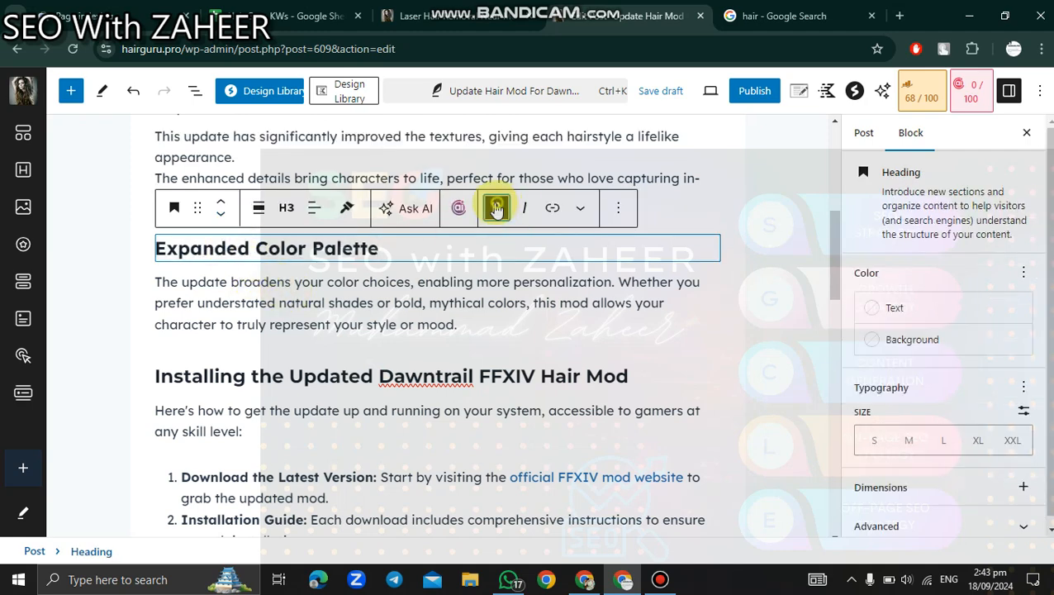
left_click(174, 207)
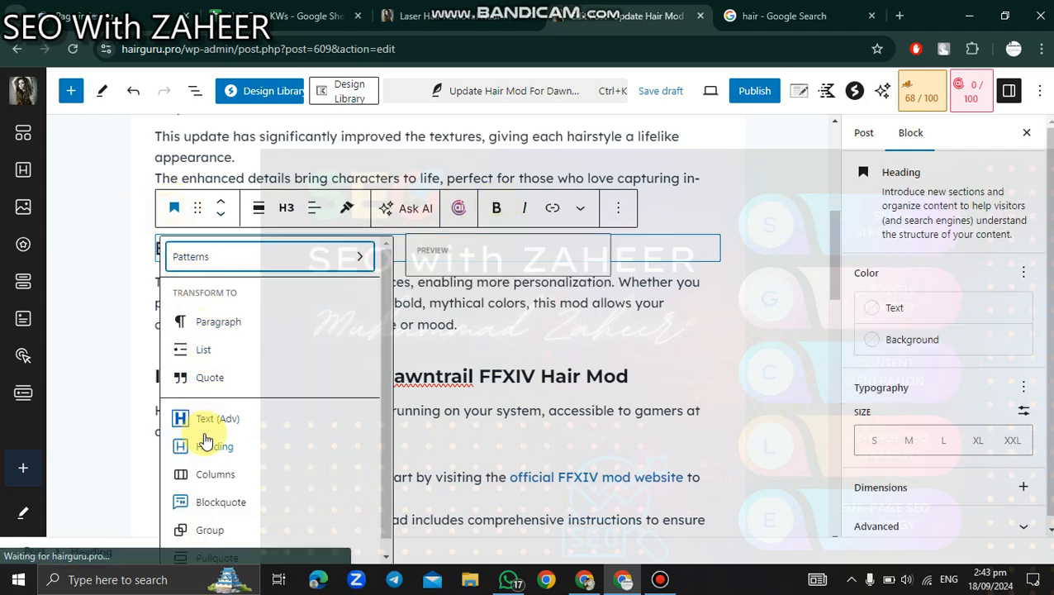
left_click(185, 402)
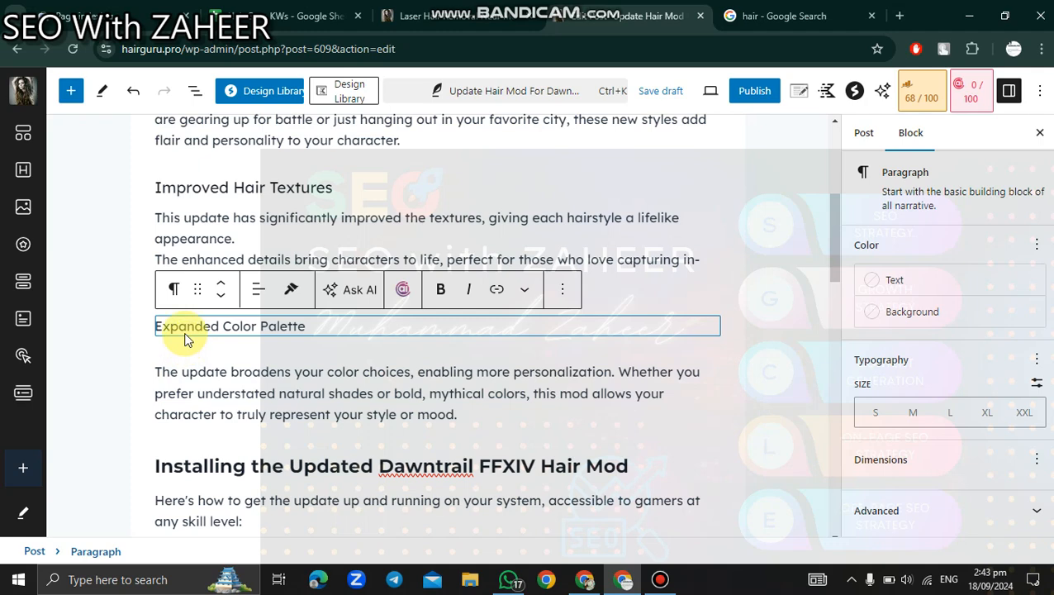
left_click(174, 288)
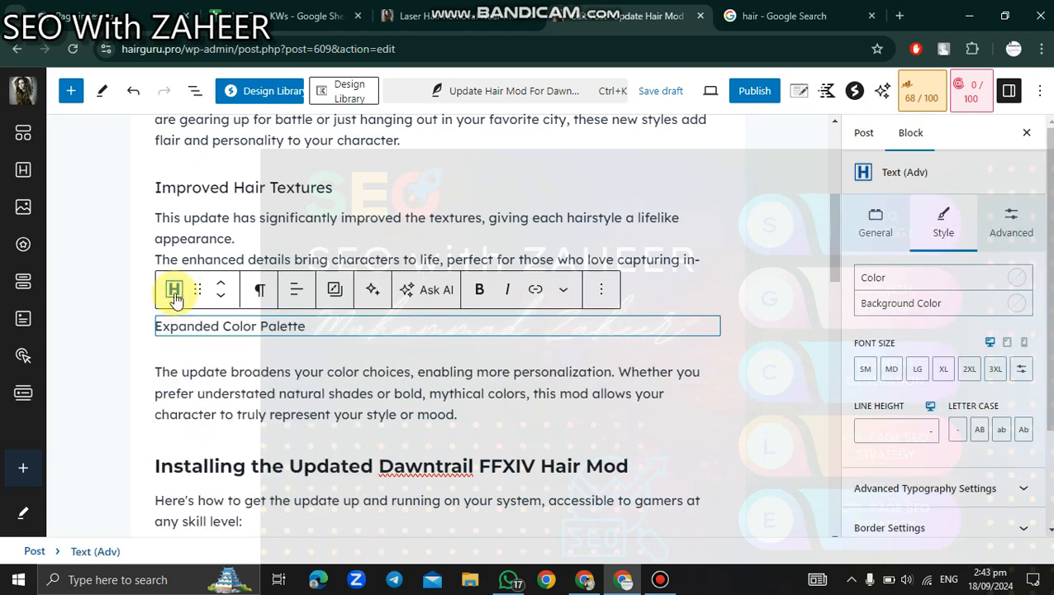
Step: Set the "Expanded Color Palette" block to Heading 3 and paste the copied styles onto it
left_click(259, 293)
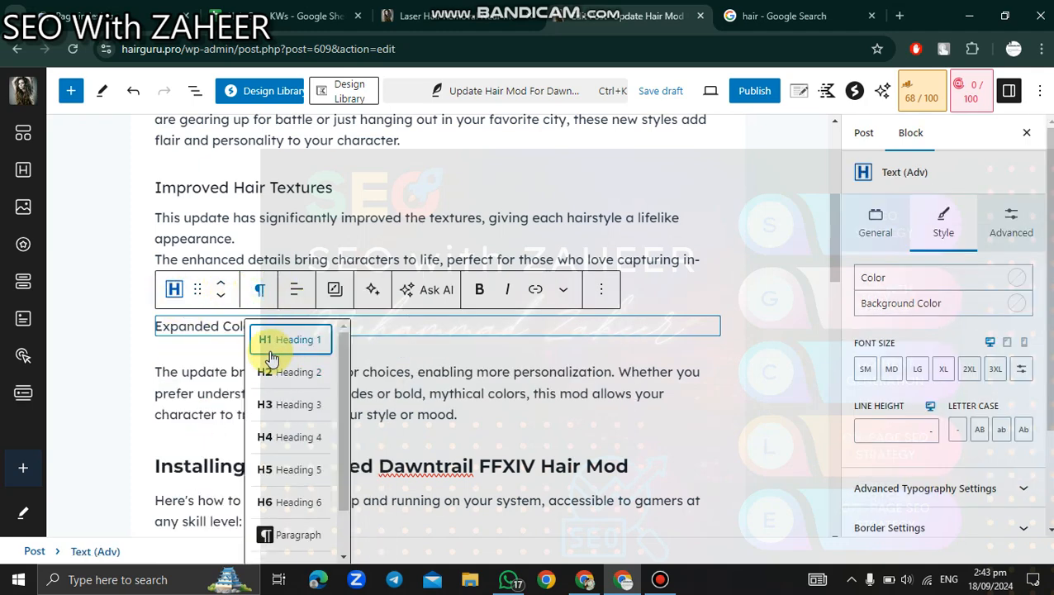
left_click(287, 404)
left_click(334, 293)
left_click(355, 372)
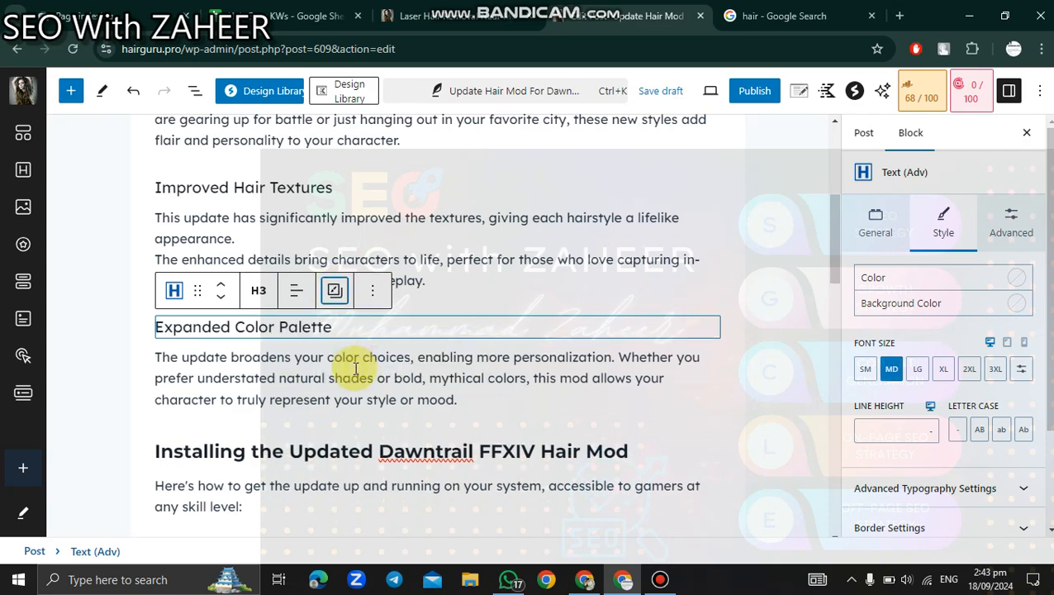
Step: Convert the "Match Your Gear" heading into a non-bold Text (Adv) block and paste the copied styles onto it
scroll(435, 365, "down", 2)
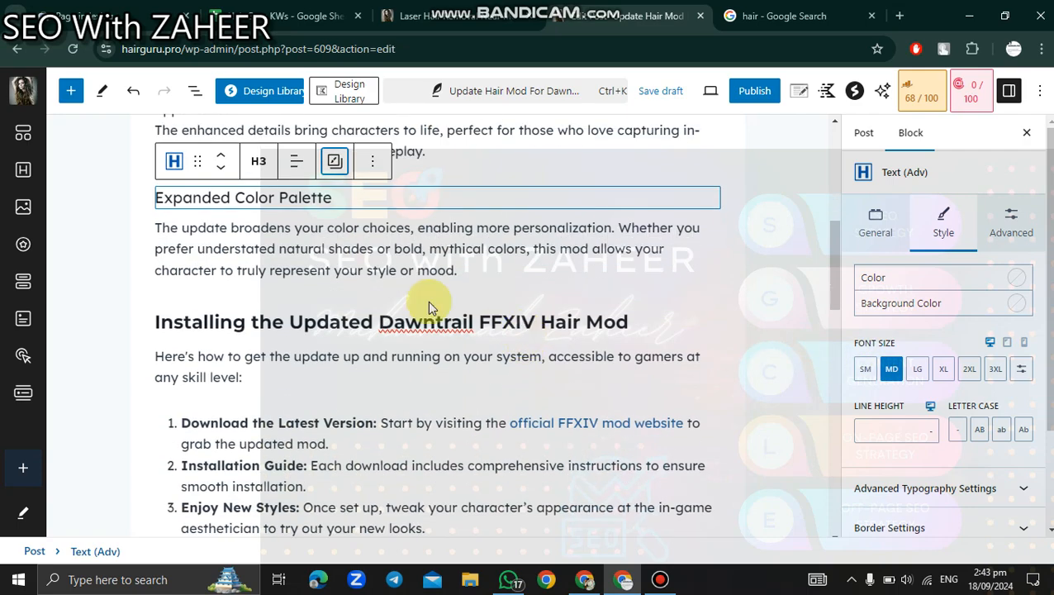
scroll(336, 337, "down", 5)
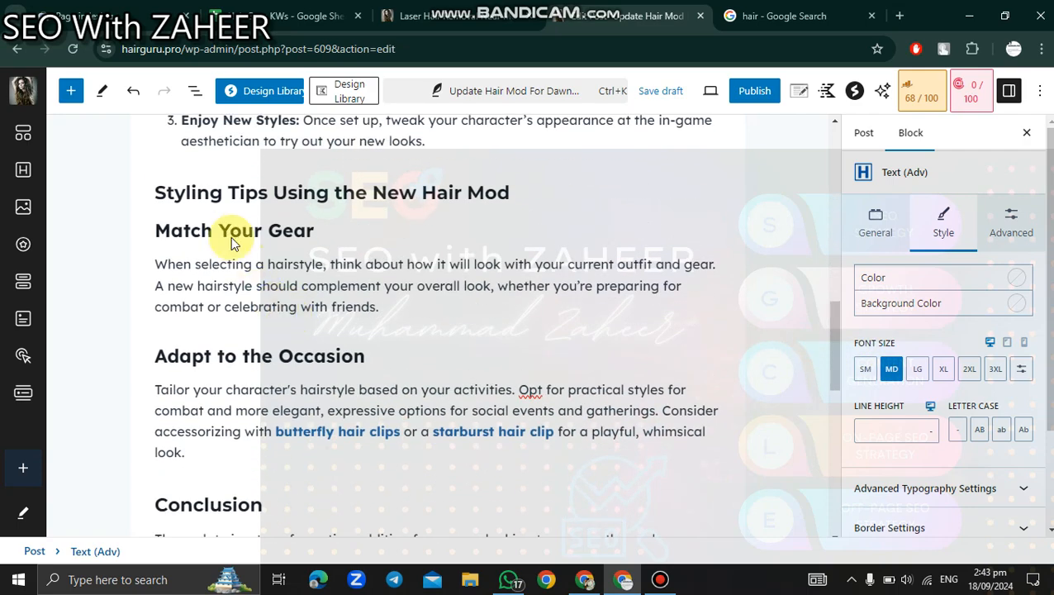
left_click(200, 233)
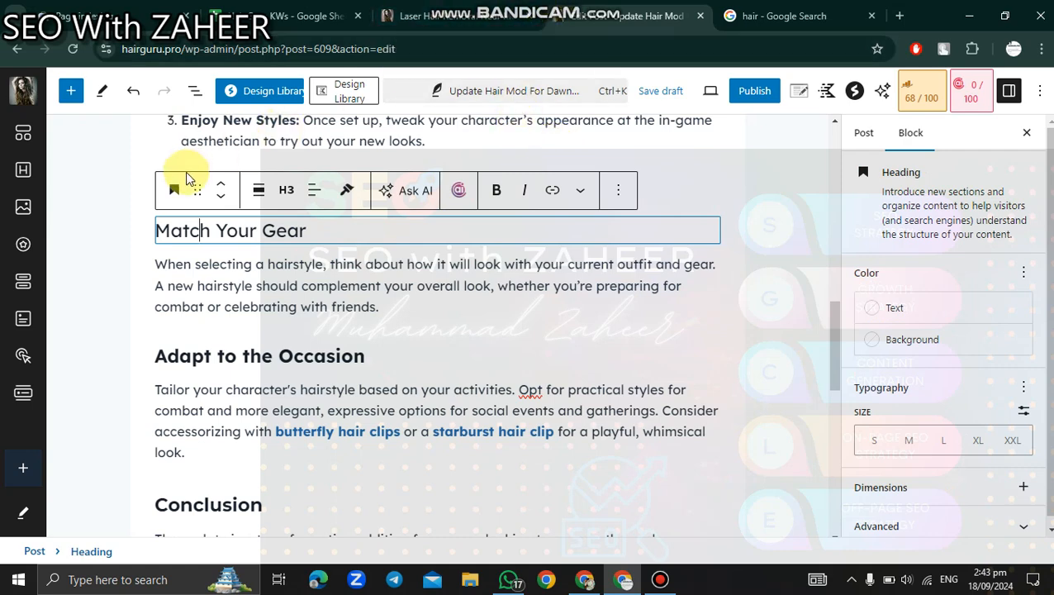
left_click(174, 195)
left_click(197, 400)
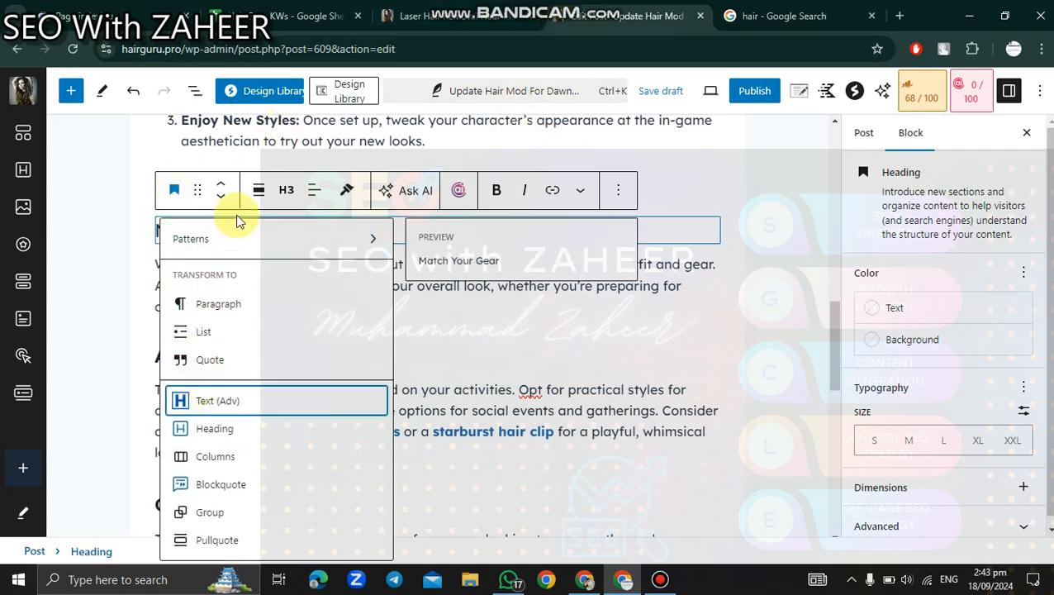
left_click(259, 189)
left_click(333, 189)
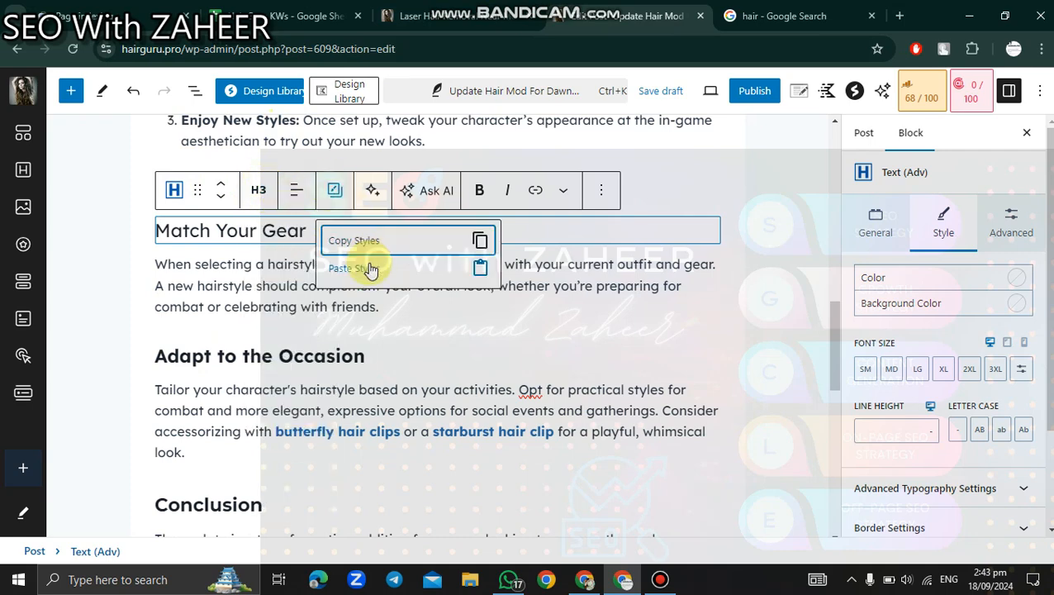
left_click(363, 270)
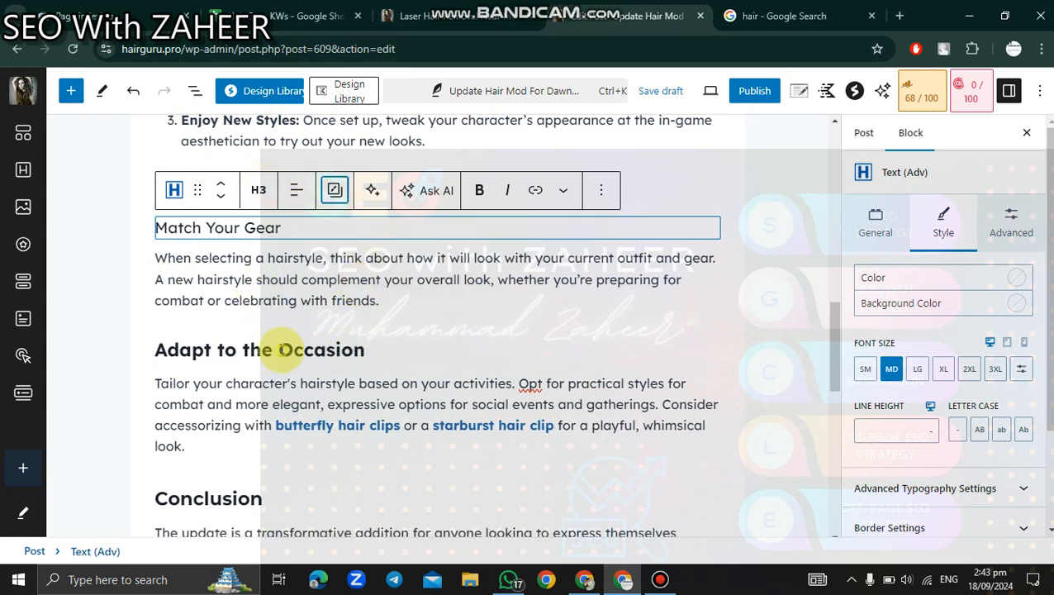
Step: Convert the "Adapt to the Occasion" heading into a non-bold Text (Adv) block and paste the copied styles onto it
triple_click(282, 351)
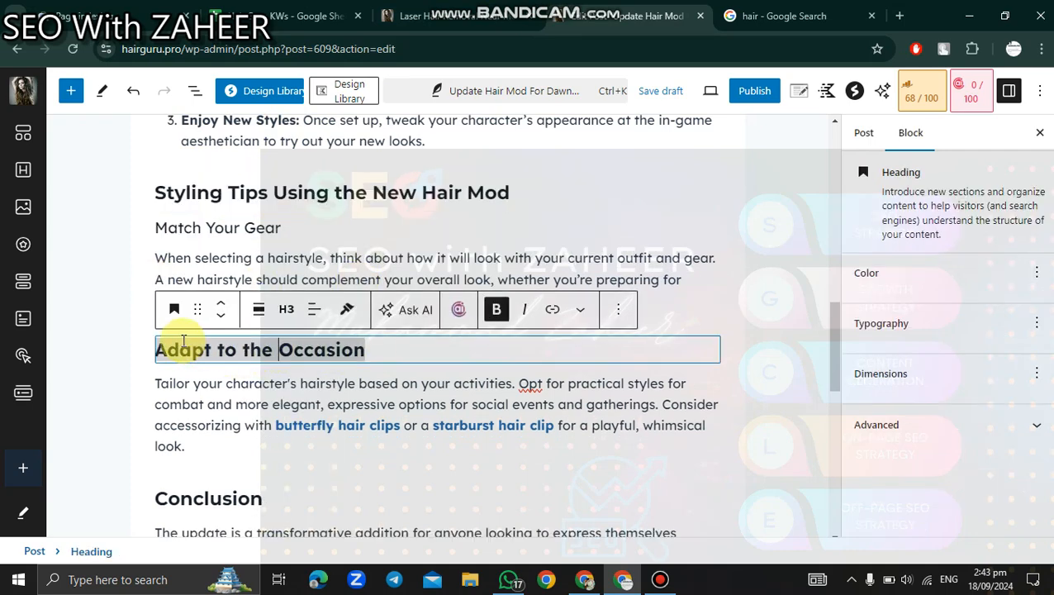
left_click(495, 309)
left_click(176, 317)
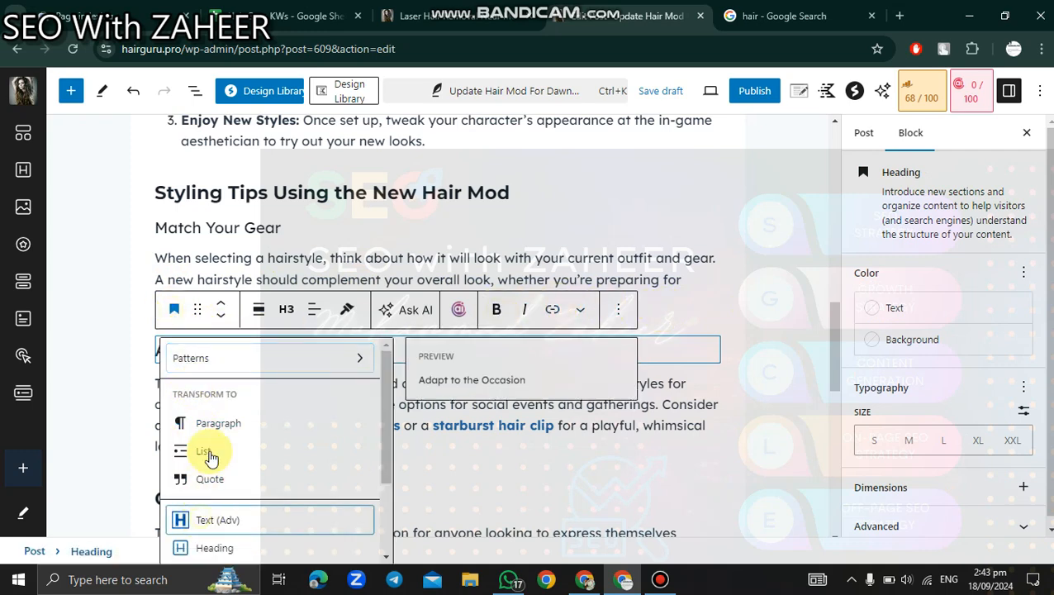
left_click(211, 517)
left_click(328, 312)
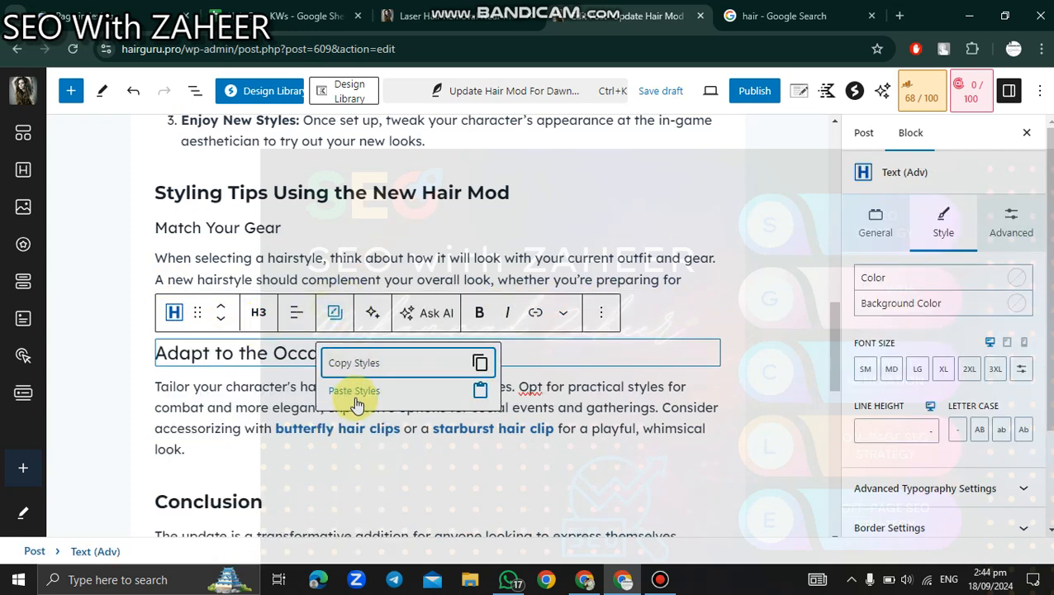
left_click(354, 394)
Step: Insert a line break before "Consider accessorizing" in the paragraph under "Adapt to the Occasion"
scroll(388, 364, "down", 2)
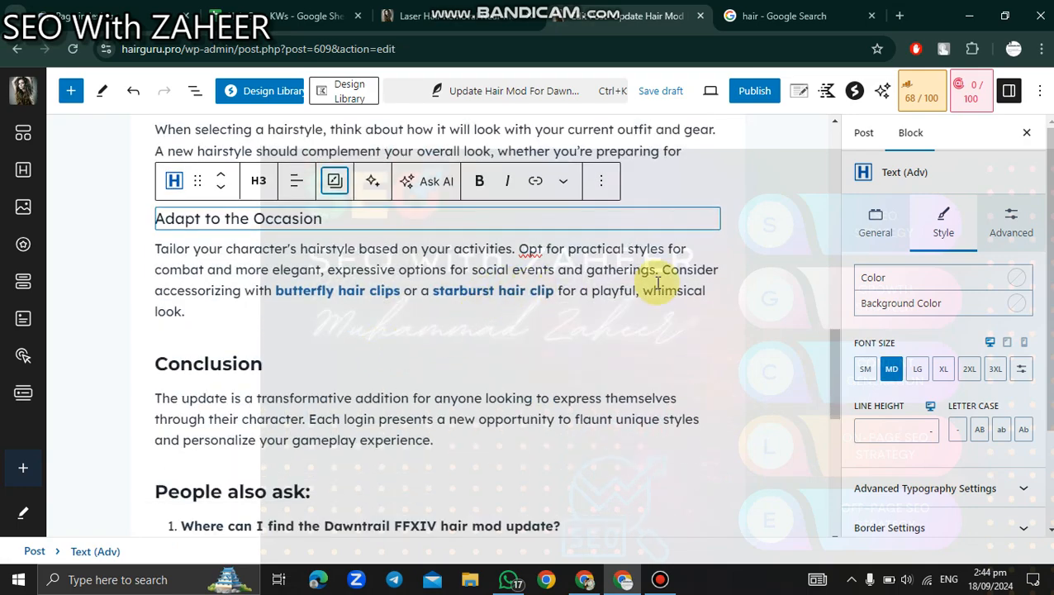
left_click(675, 266)
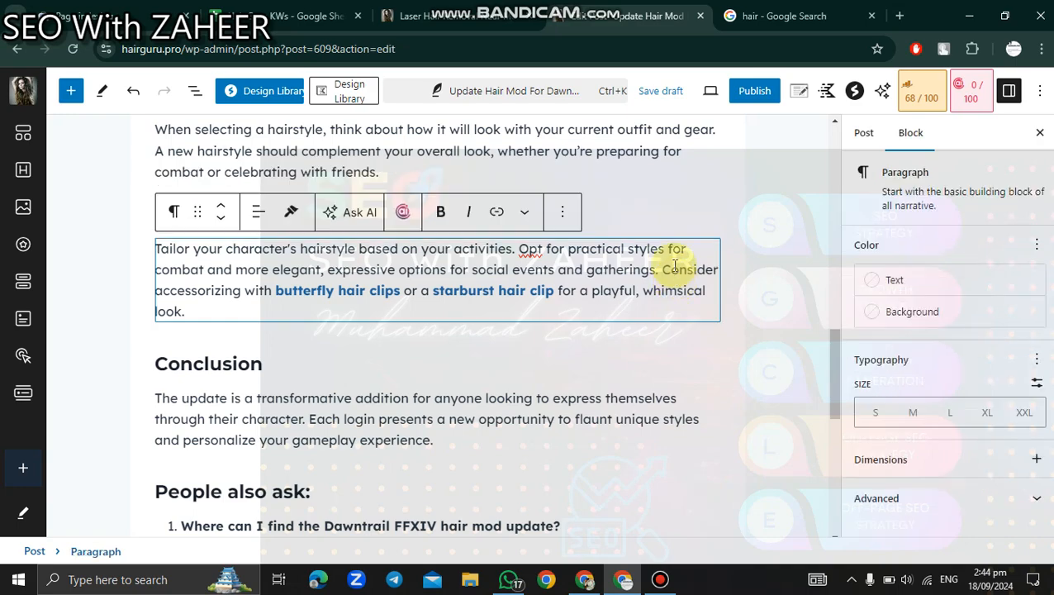
scroll(467, 346, "up", 7)
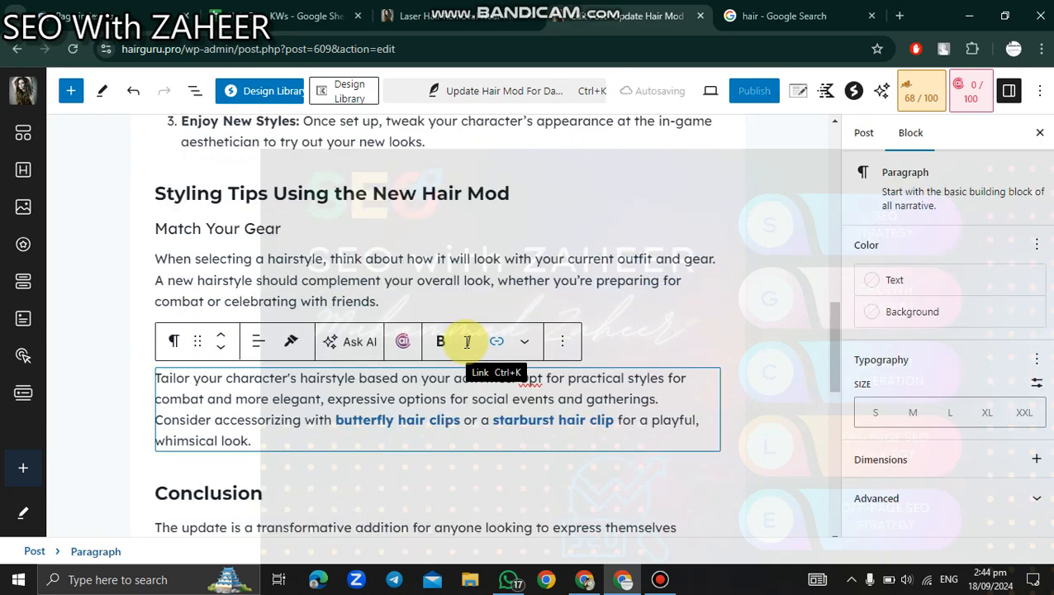
scroll(446, 322, "up", 5)
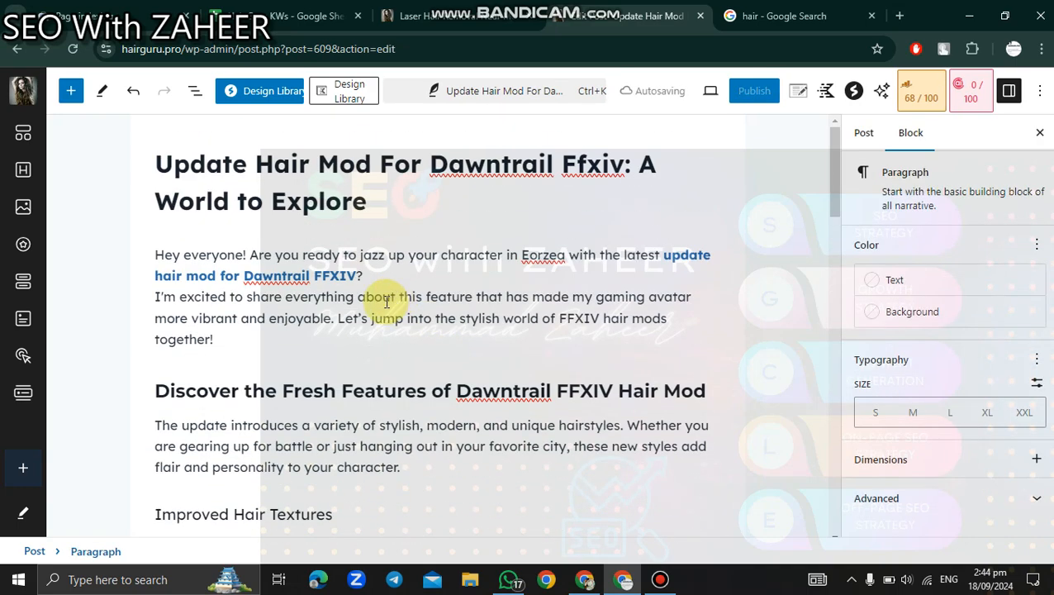
scroll(386, 302, "down", 6)
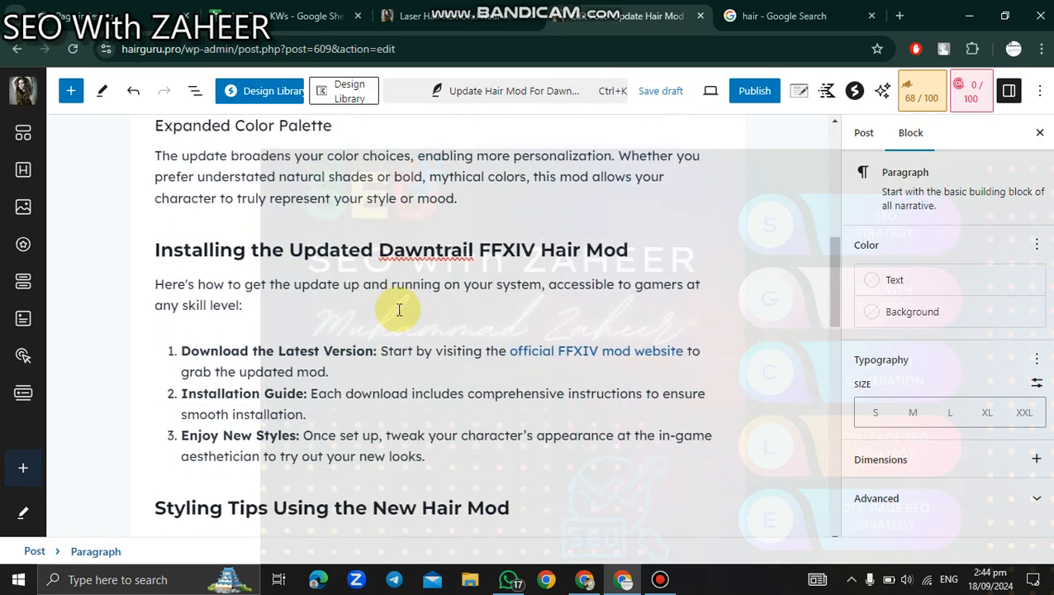
Step: Convert the numbered list under "Installing the Updated Dawntrail FFXIV Hair Mod" into separate paragraphs
scroll(399, 309, "down", 3)
left_click(214, 254)
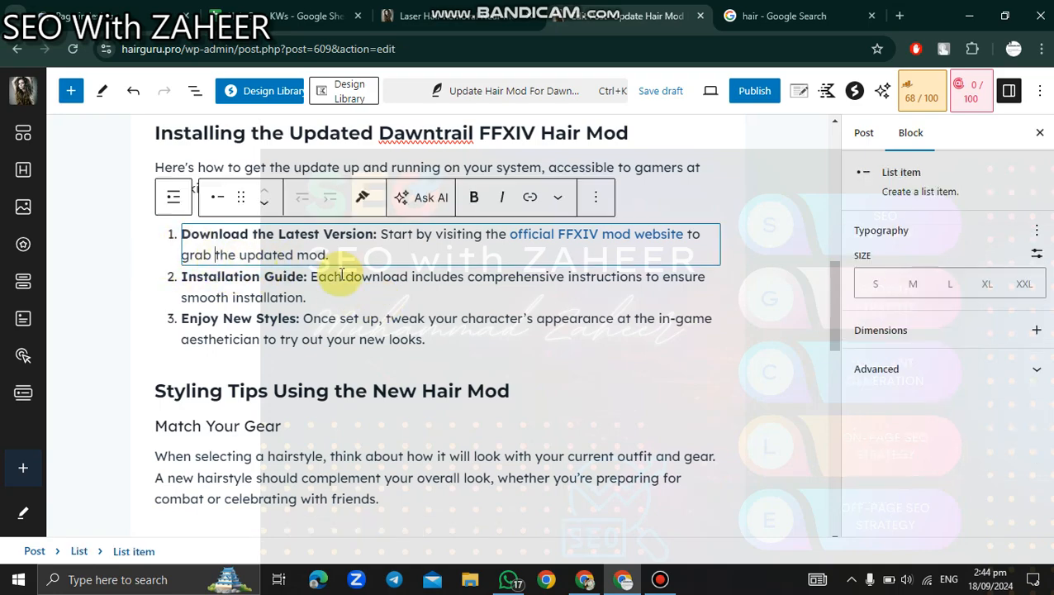
scroll(266, 275, "down", 5)
scroll(266, 275, "down", 3)
scroll(275, 273, "up", 12)
scroll(276, 277, "up", 2)
scroll(275, 276, "down", 6)
scroll(275, 276, "up", 2)
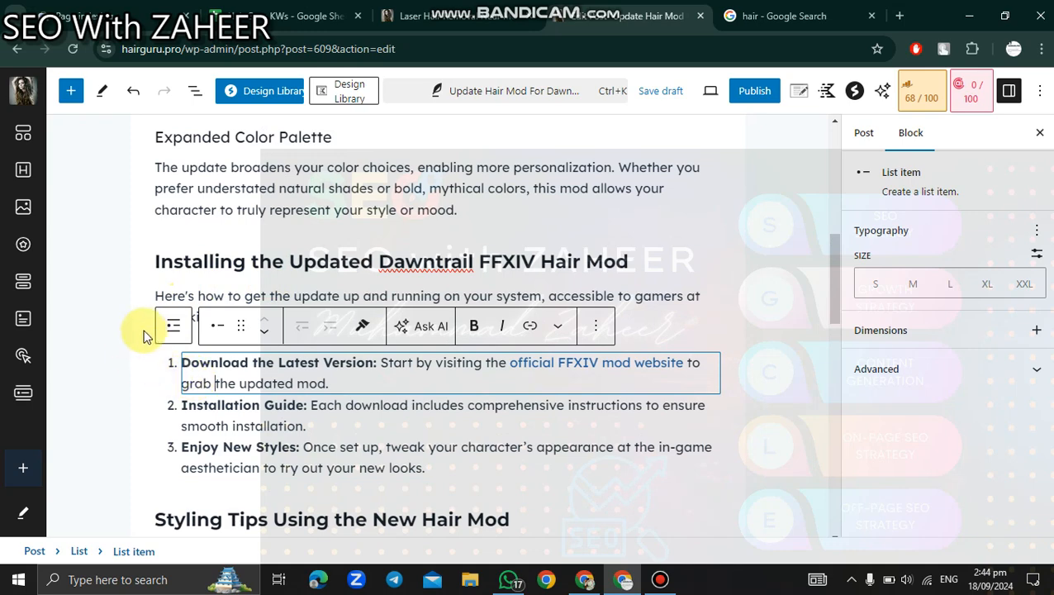
left_click(171, 327)
left_click(172, 326)
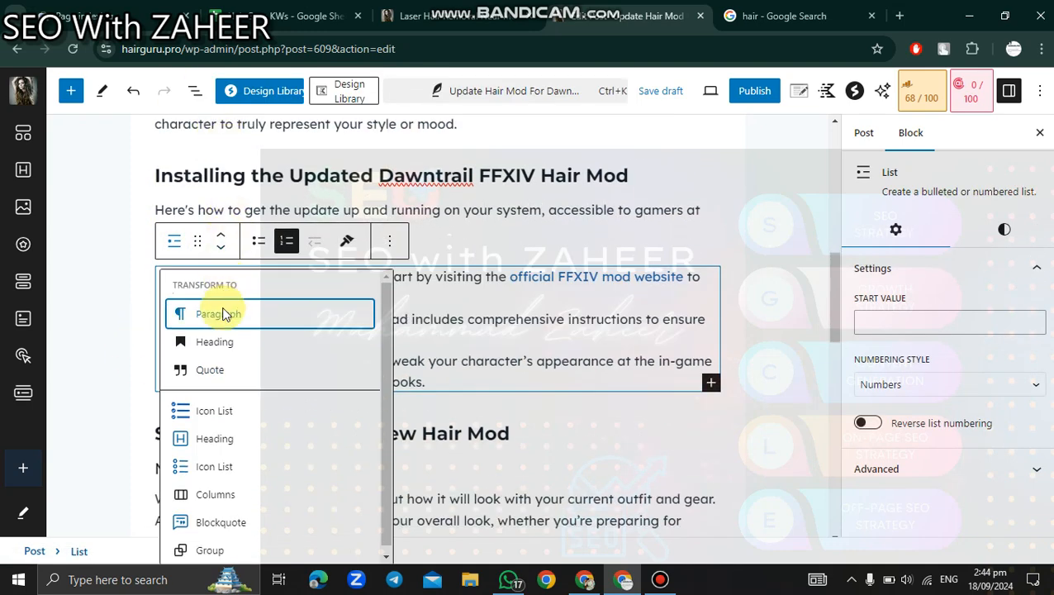
left_click(228, 312)
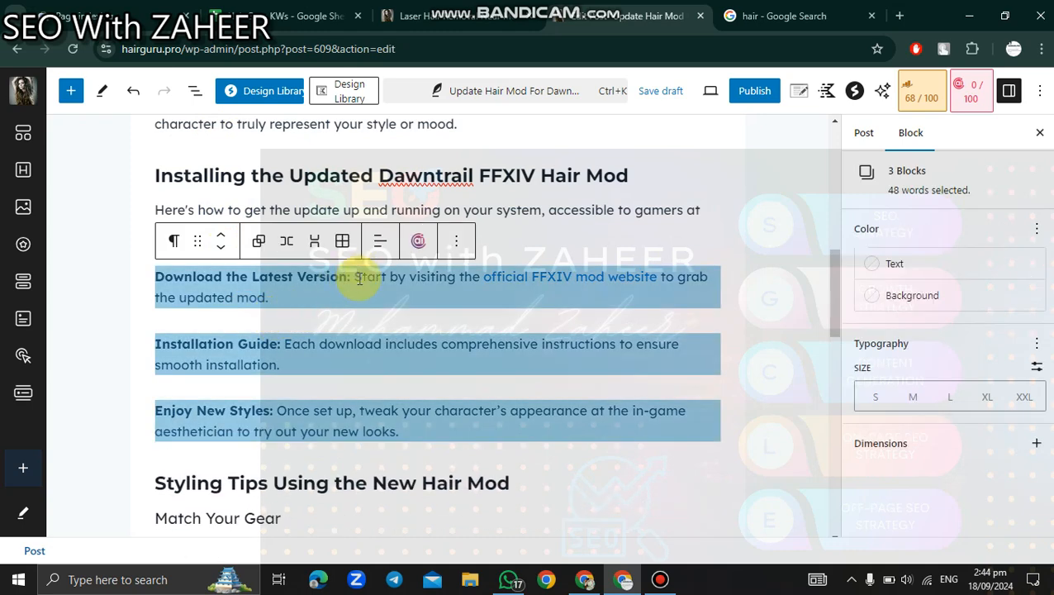
Step: Split "Download the Latest Version:", "Installation Guide:" and "Enjoy New Styles:" from their descriptions into paragraphs of their own
left_click(355, 277)
key("Return")
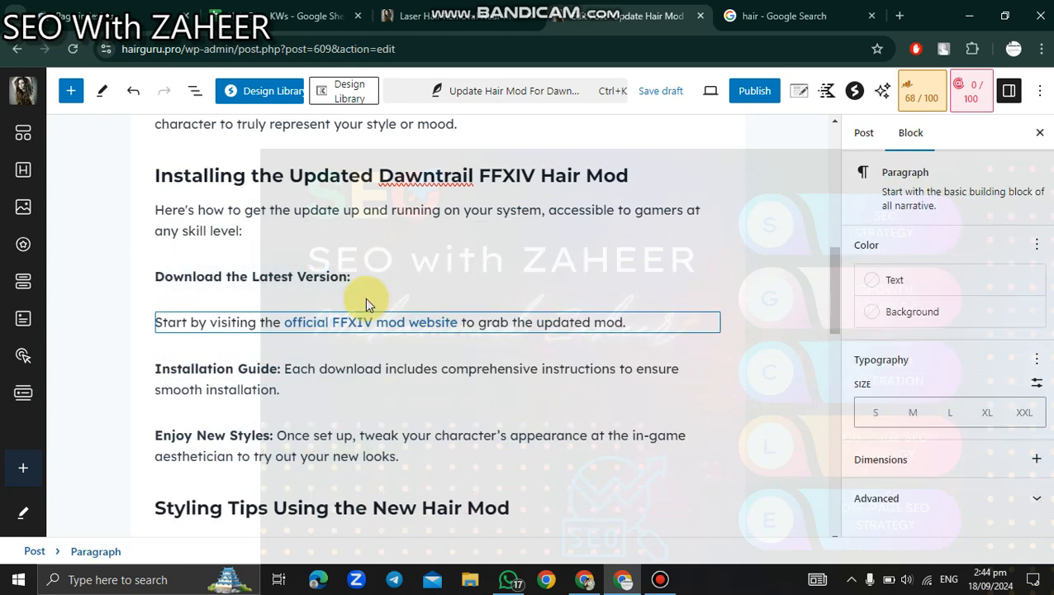
left_click(284, 370)
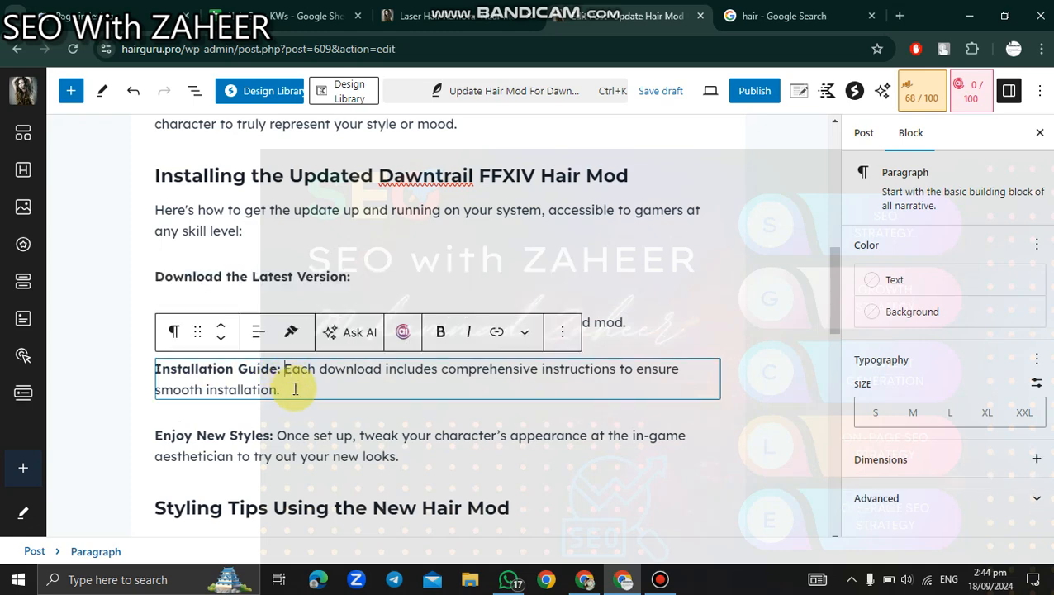
key("Return")
scroll(312, 382, "down", 2)
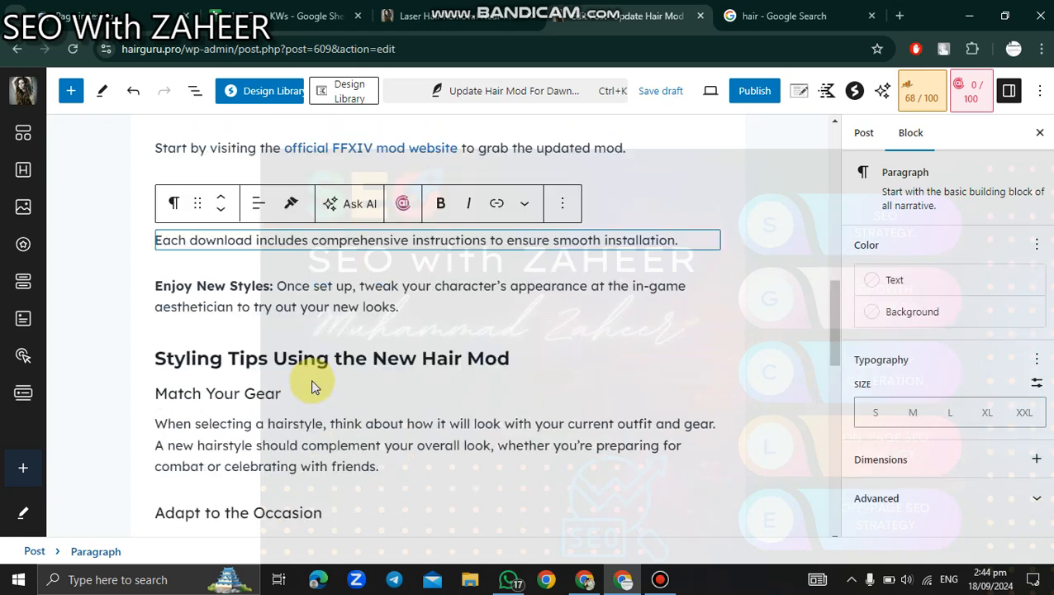
left_click(278, 288)
key("Return")
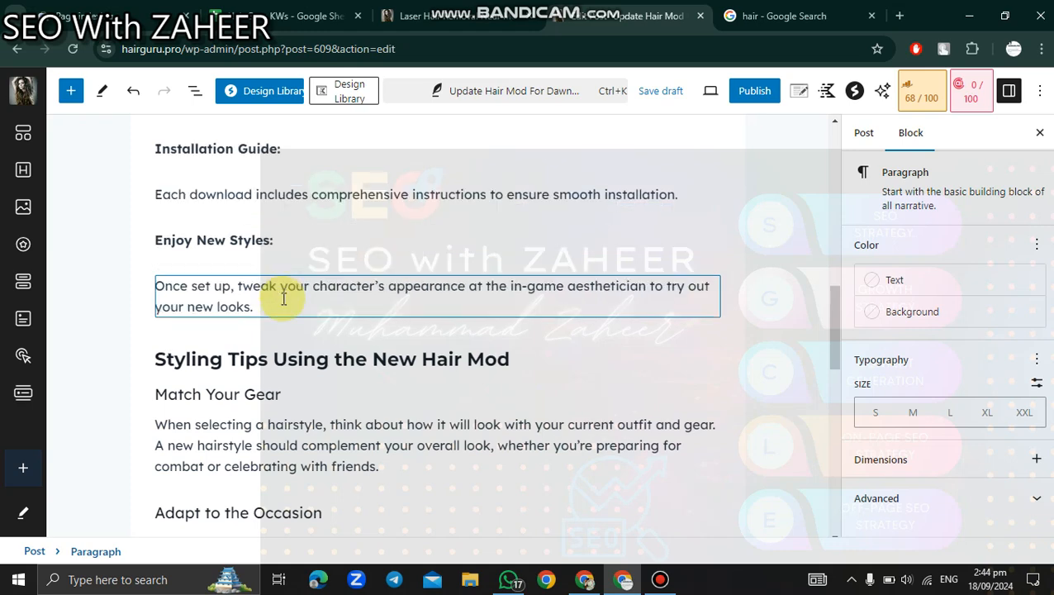
Step: Convert "Download the Latest Version:" into a non-bold Text (Adv) block at Heading 3 and paste the copied styles onto it
scroll(265, 334, "up", 4)
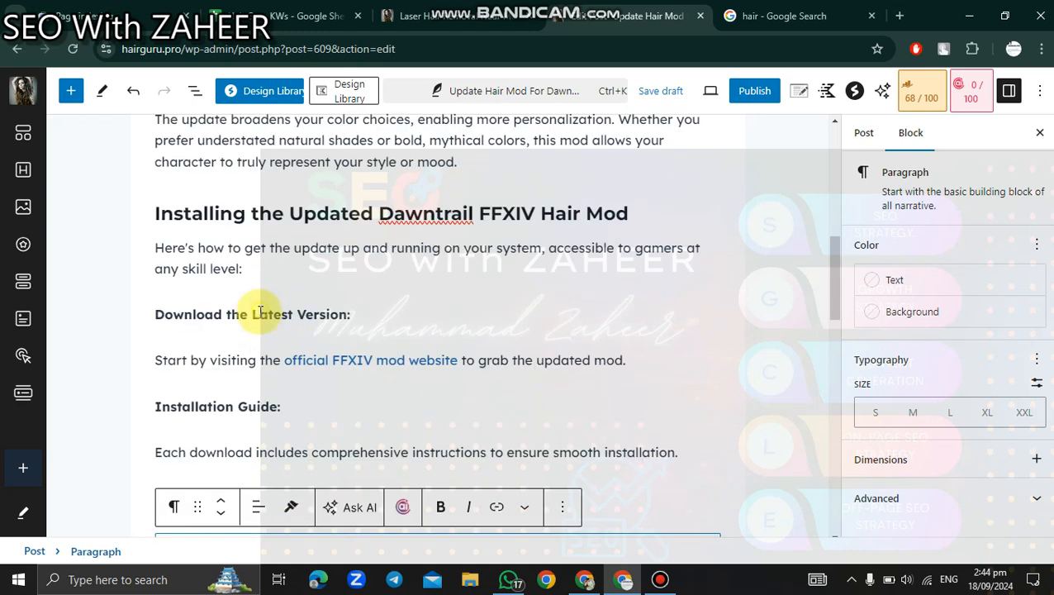
triple_click(260, 312)
left_click(441, 277)
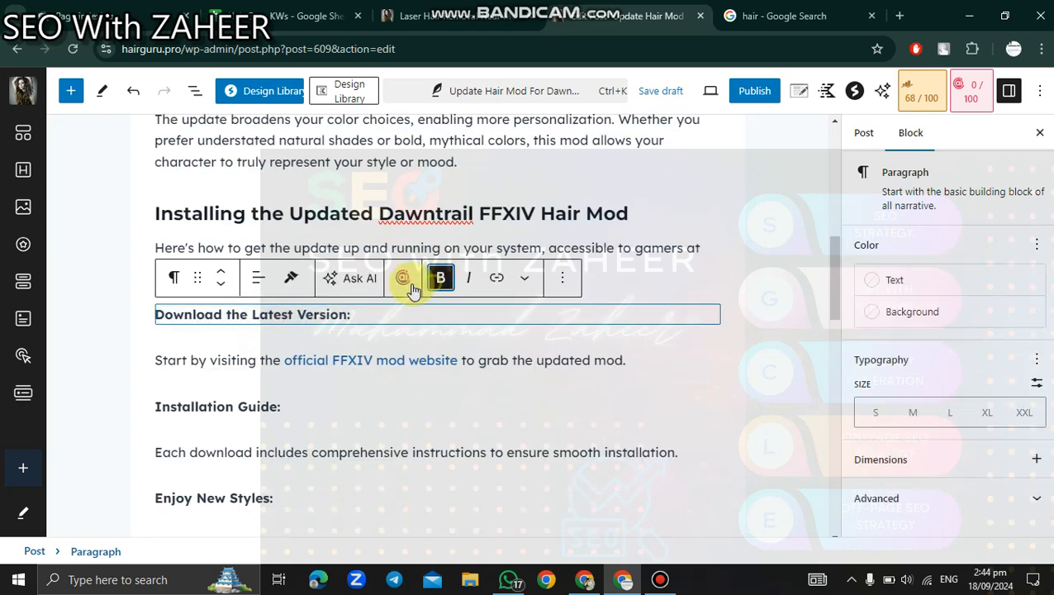
left_click(175, 281)
left_click(208, 442)
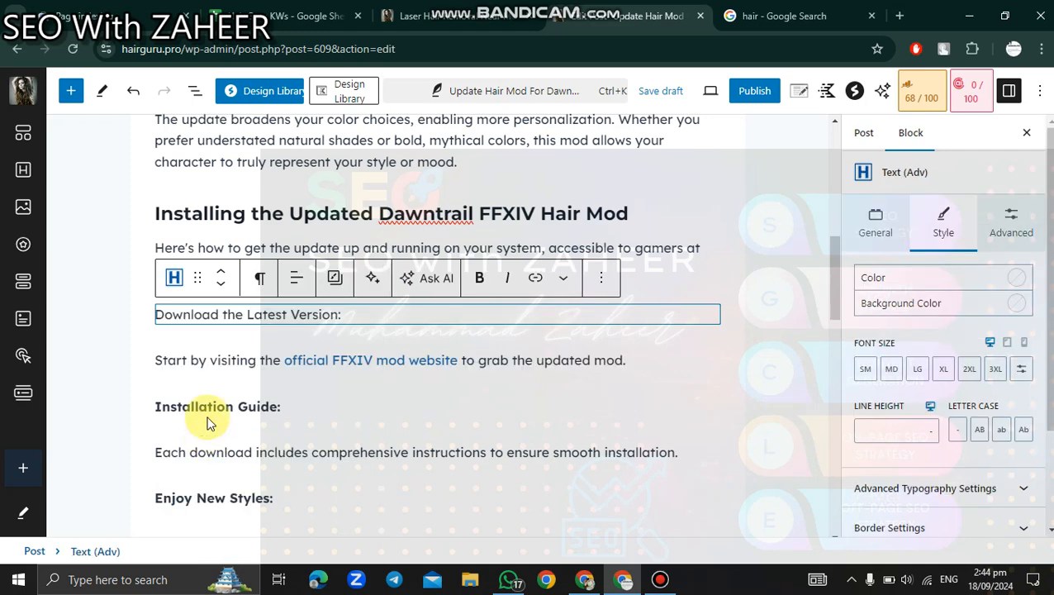
left_click(261, 281)
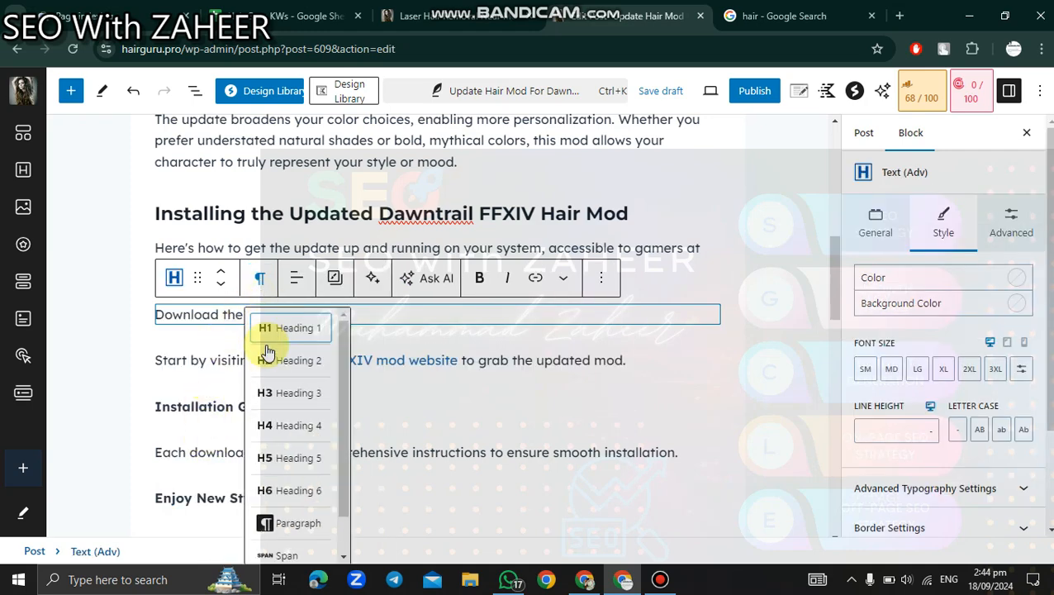
left_click(275, 393)
left_click(335, 282)
Step: Convert "Installation Guide:" into a non-bold Text (Adv) block at Heading 3 and paste the copied styles onto it
left_click_drag(192, 395, 303, 400)
left_click(438, 355)
left_click(187, 352)
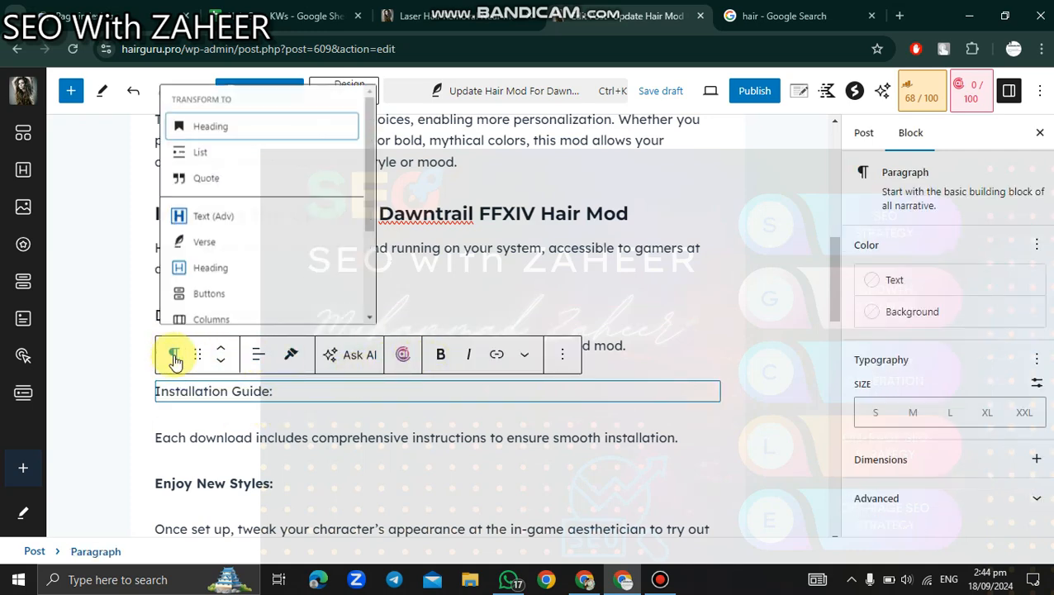
left_click(189, 206)
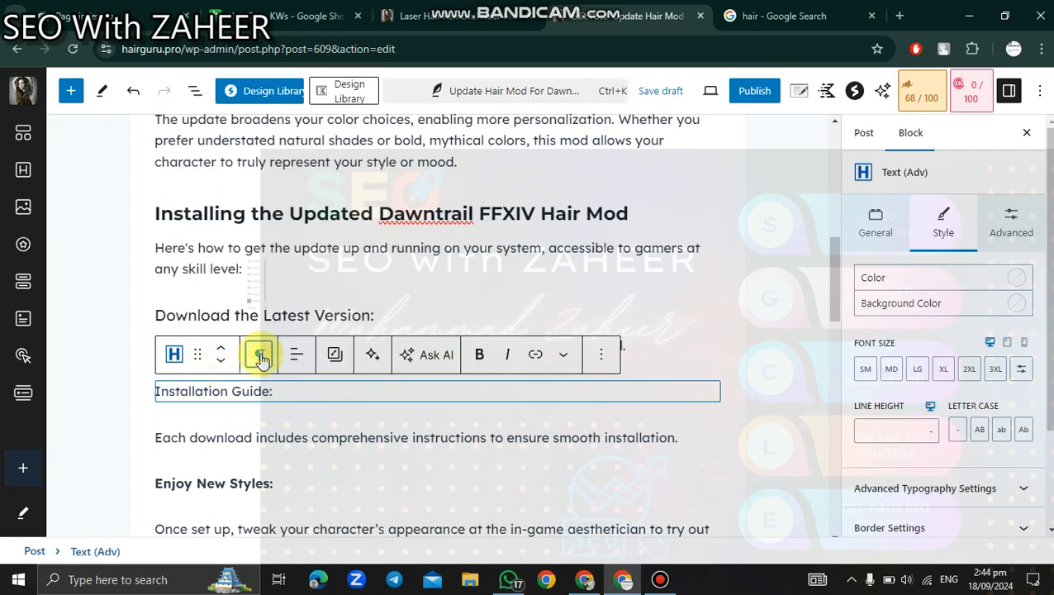
left_click(261, 358)
left_click(270, 151)
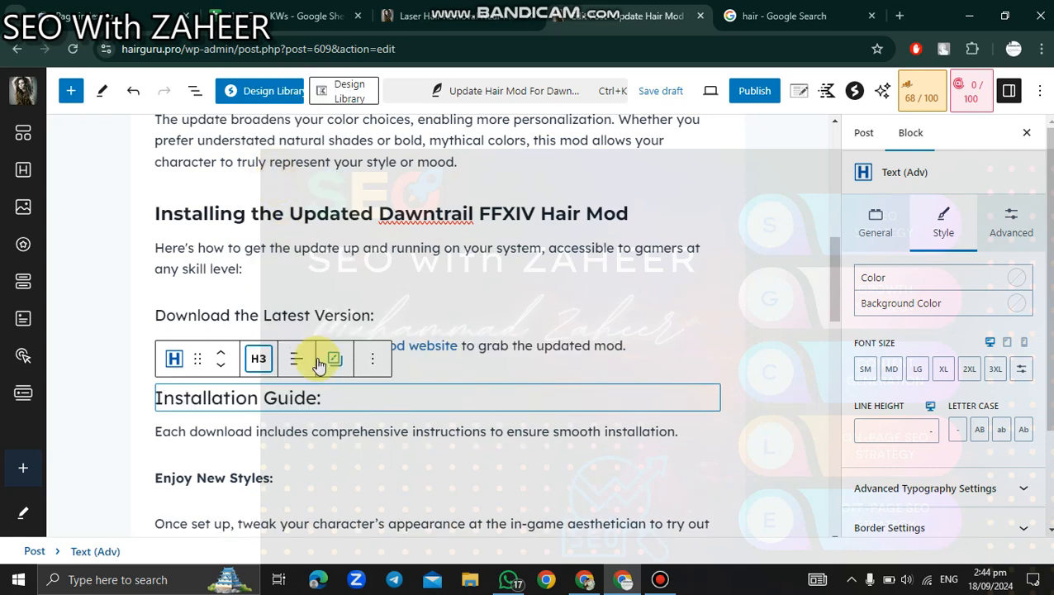
left_click(333, 362)
left_click(366, 436)
Step: Convert "Enjoy New Styles:" into a non-bold Text (Adv) block at Heading 3 and paste the copied styles onto it
scroll(377, 317, "down", 3)
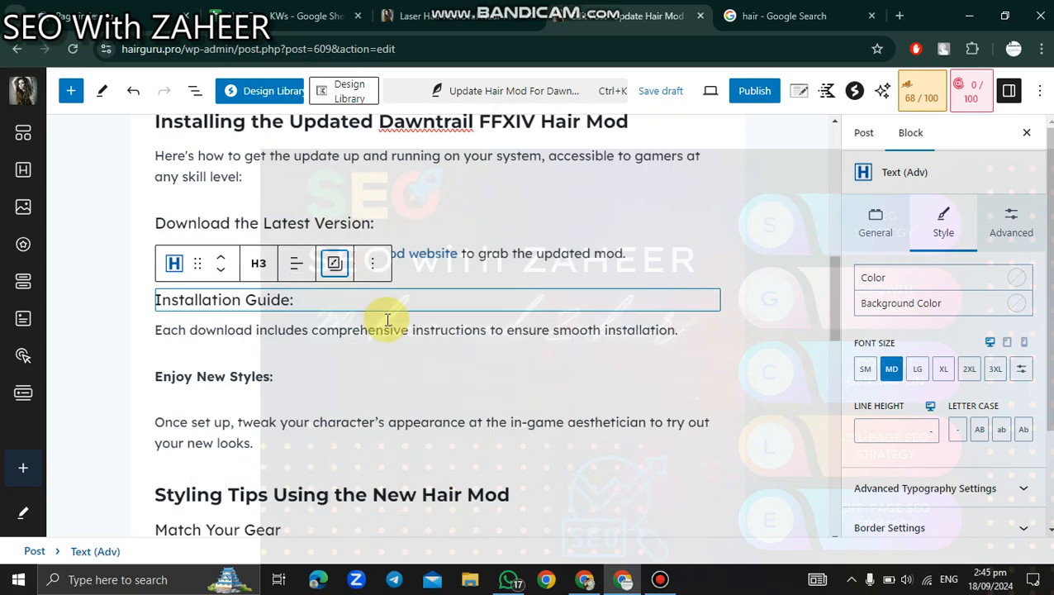
left_click(221, 339)
scroll(294, 336, "down", 3)
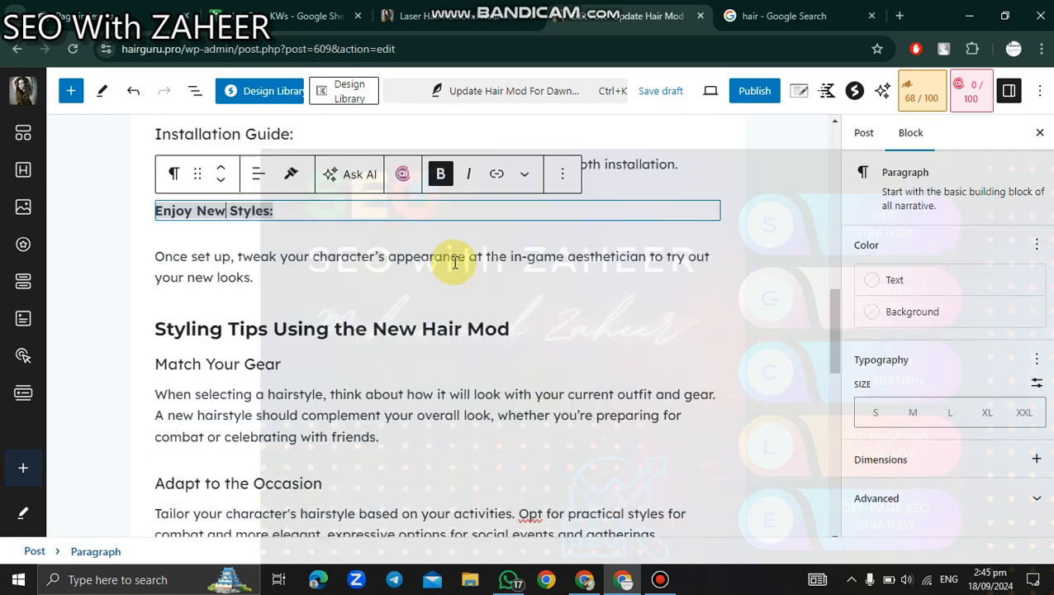
left_click(441, 173)
left_click(174, 173)
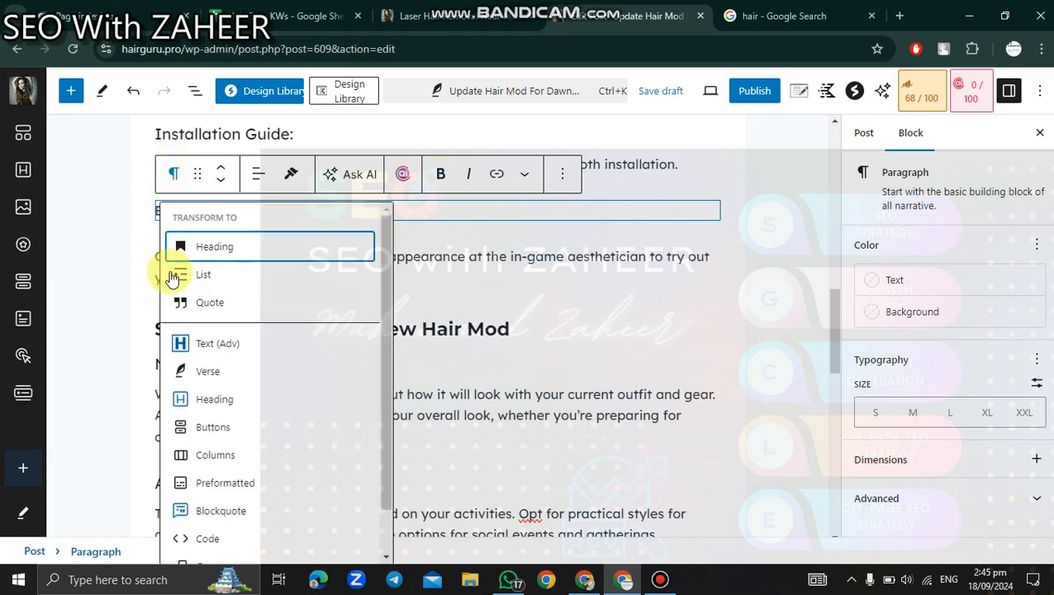
left_click(181, 346)
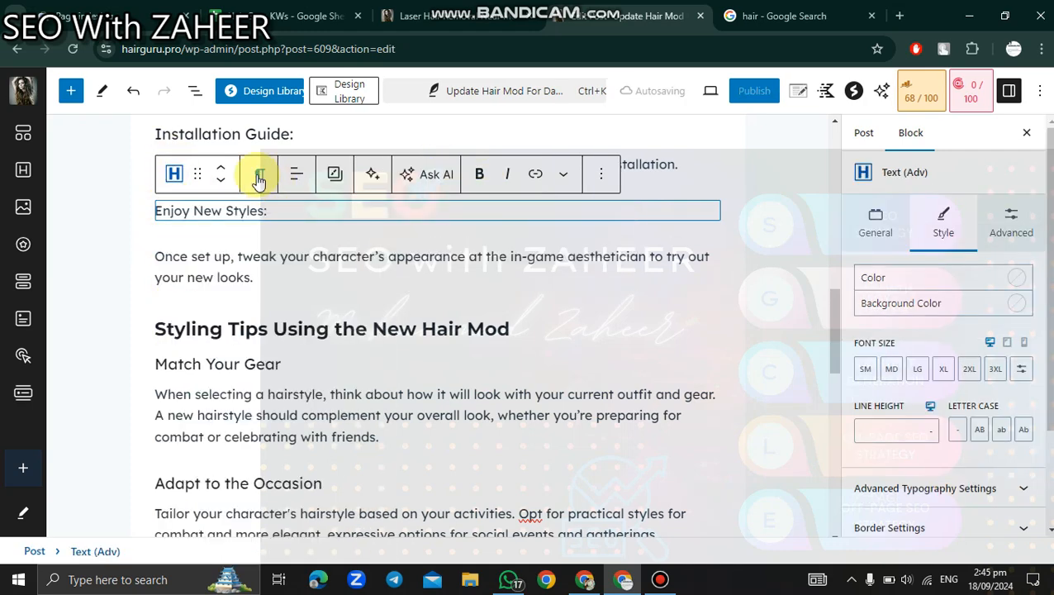
left_click(259, 176)
left_click(277, 285)
left_click(335, 177)
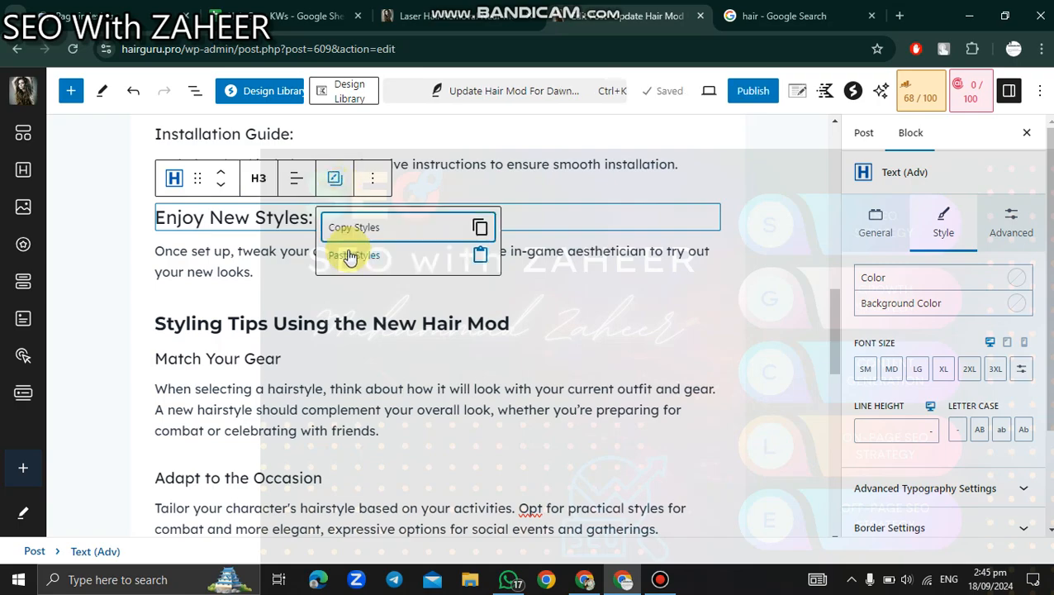
left_click(344, 299)
Step: Review the restyled subheadings and the remaining sections of the post through the "People also ask:" questions
scroll(353, 312, "down", 3)
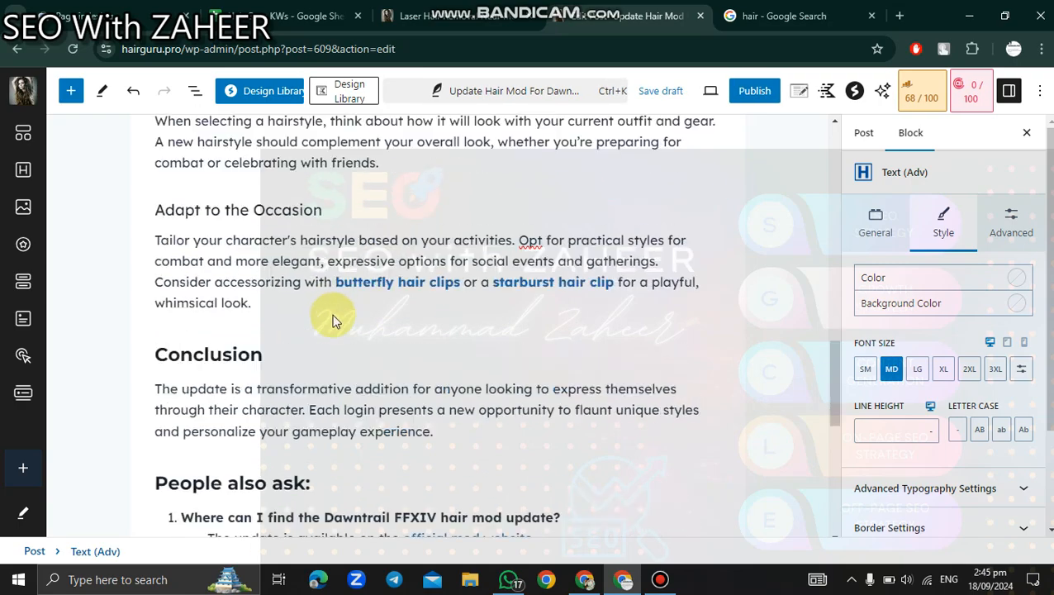
scroll(358, 318, "down", 6)
scroll(357, 322, "up", 10)
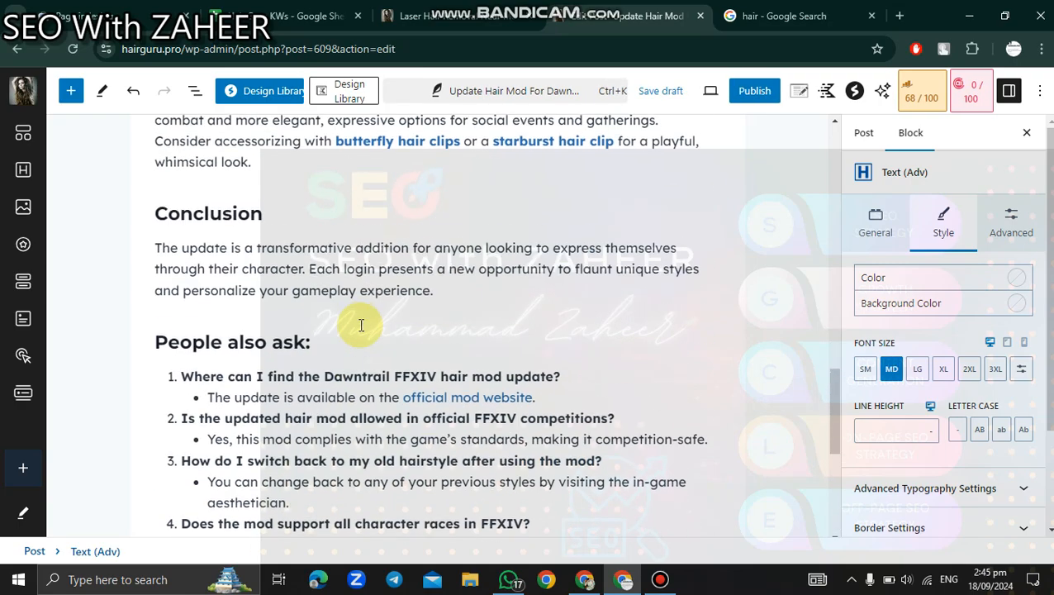
scroll(363, 327, "up", 7)
scroll(364, 329, "down", 10)
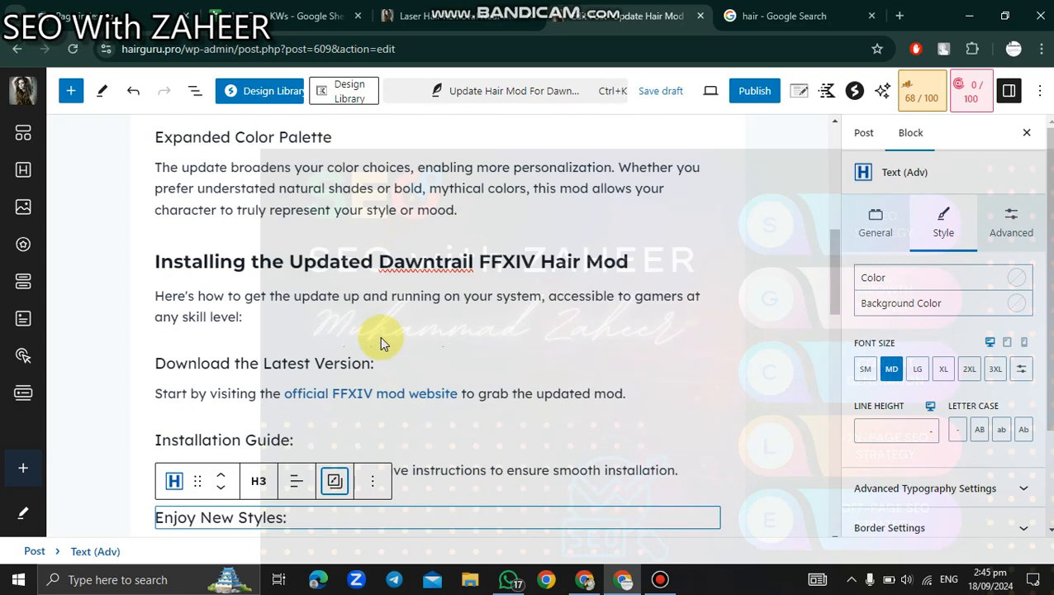
scroll(381, 341, "down", 9)
scroll(380, 331, "up", 3)
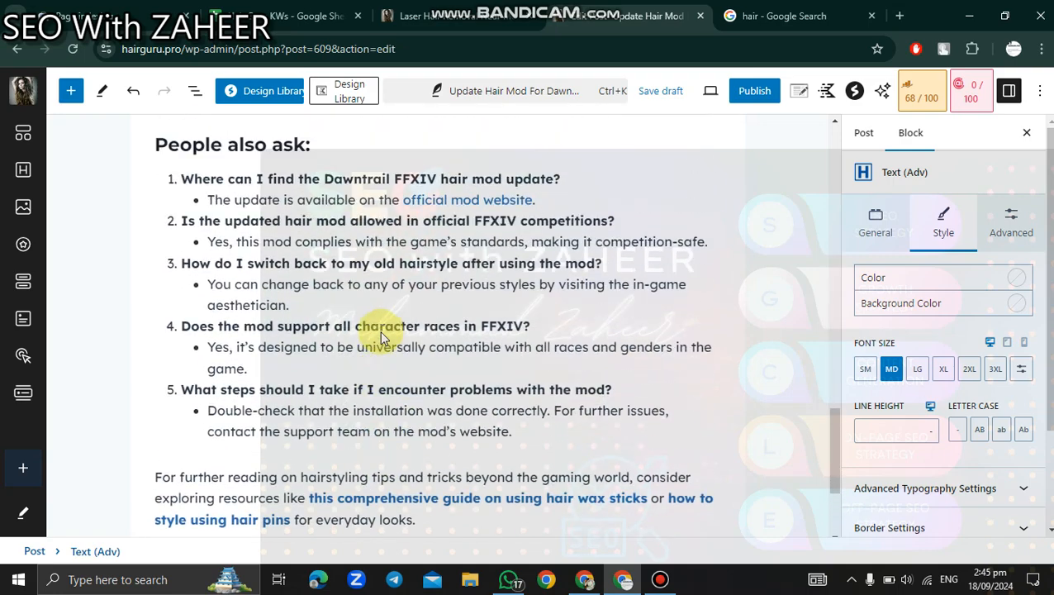
scroll(319, 395, "up", 1)
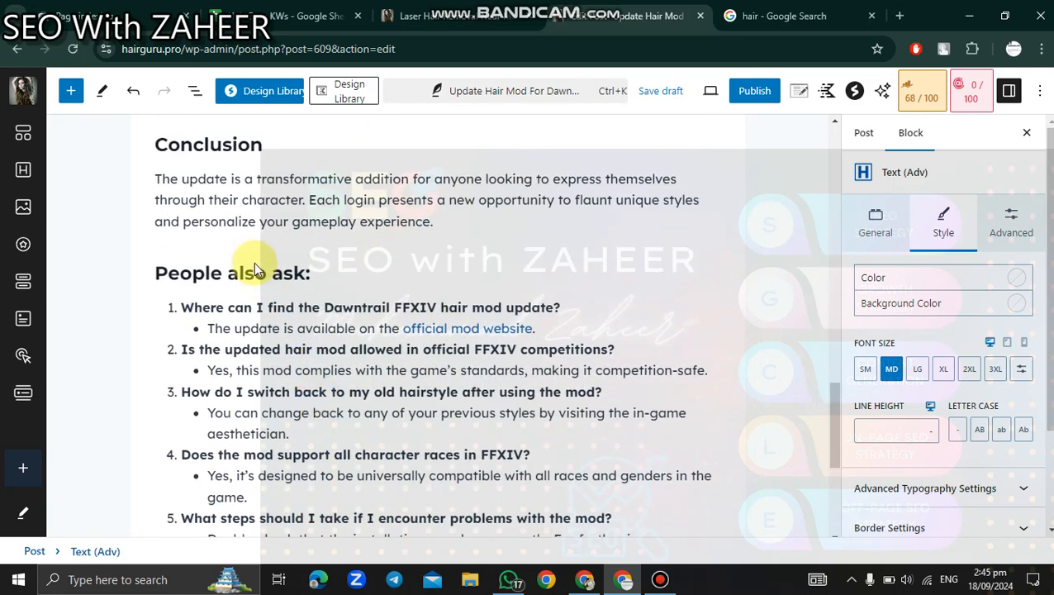
Step: Switch to the Google results for "hair" and examine how the first "People also ask" question expands and collapses
left_click(747, 17)
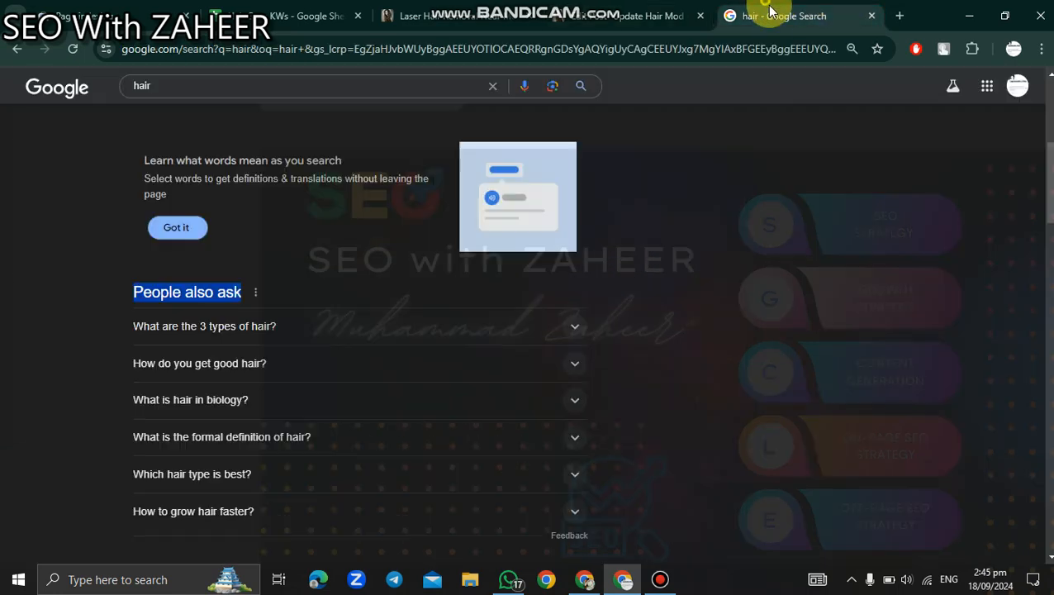
left_click(576, 324)
left_click(574, 325)
left_click(570, 325)
left_click(571, 326)
left_click(570, 325)
left_click(570, 325)
Step: Return to the post and search for "acc" among the blocks to insert directly below the "People also ask:" heading
left_click(603, 10)
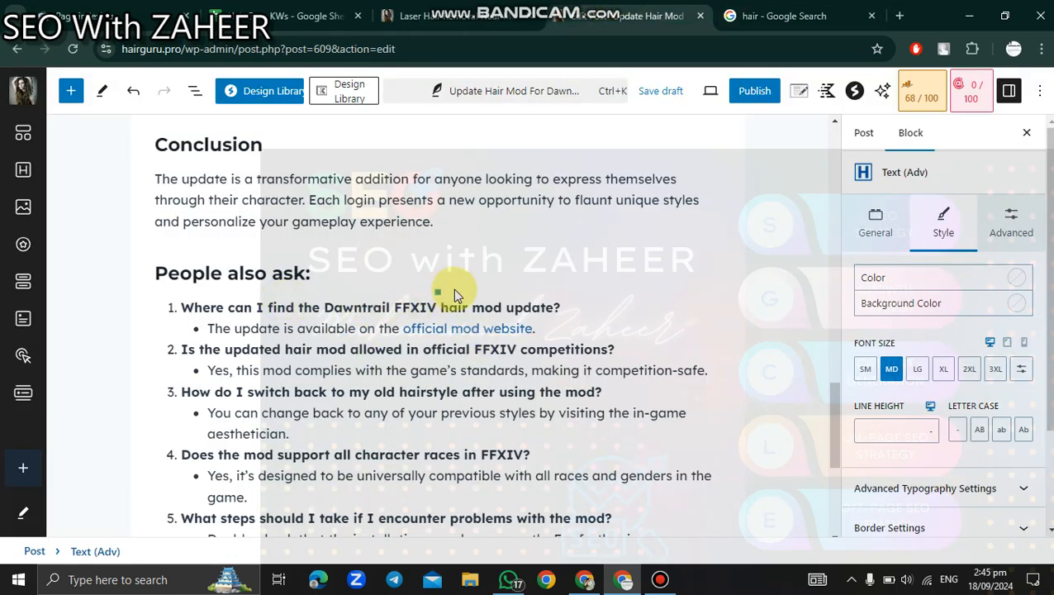
mouse_move(429, 249)
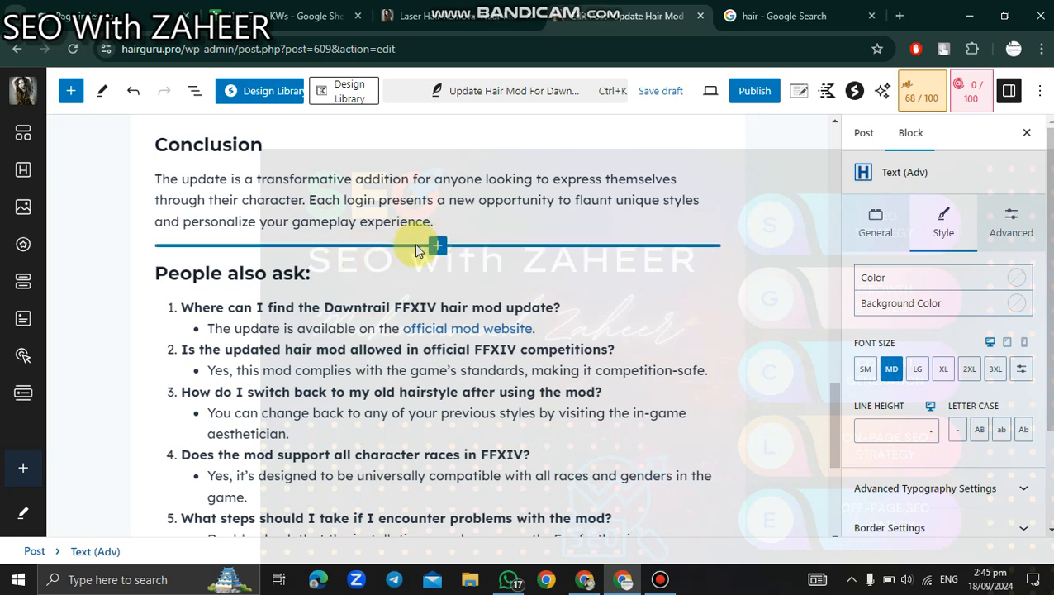
left_click(438, 292)
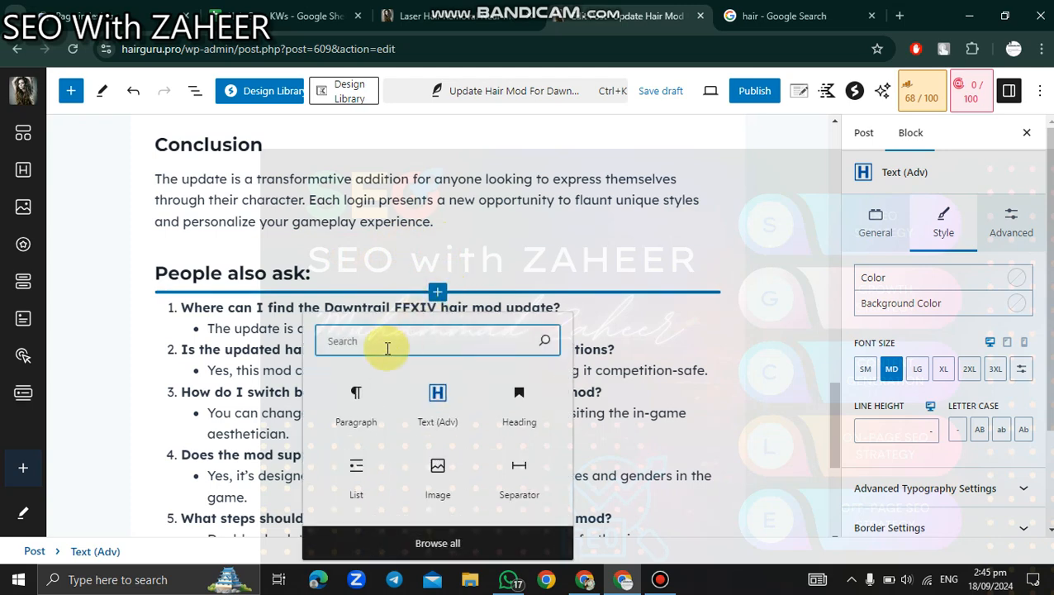
type("acc")
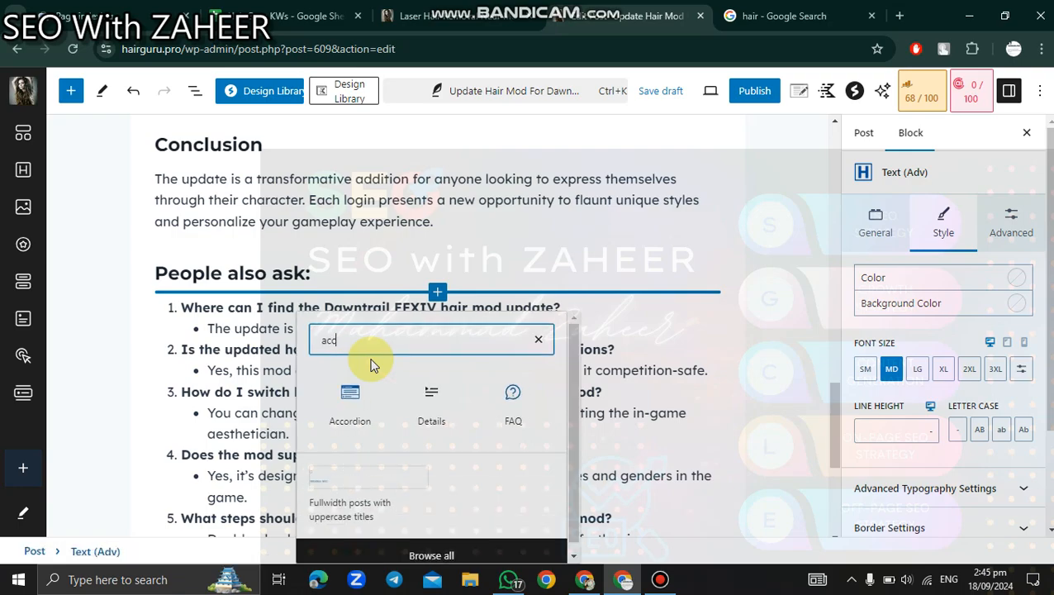
Step: Switch to the published laser hair removal post and examine how its "People also ask:" accordion questions expand and collapse
left_click(417, 15)
scroll(453, 303, "down", 8)
scroll(453, 303, "down", 15)
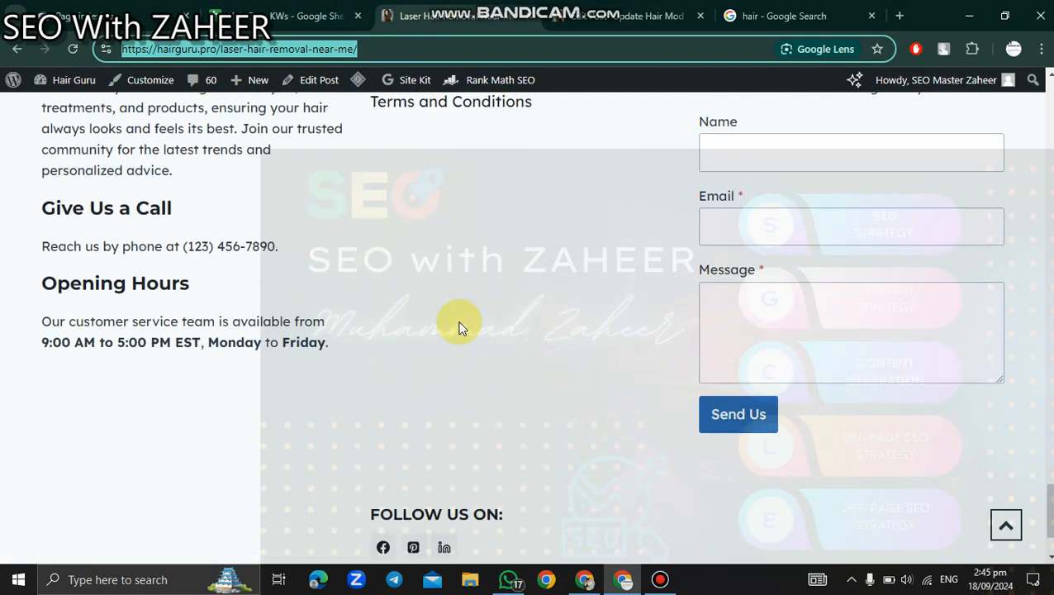
scroll(450, 324, "up", 5)
scroll(452, 330, "up", 5)
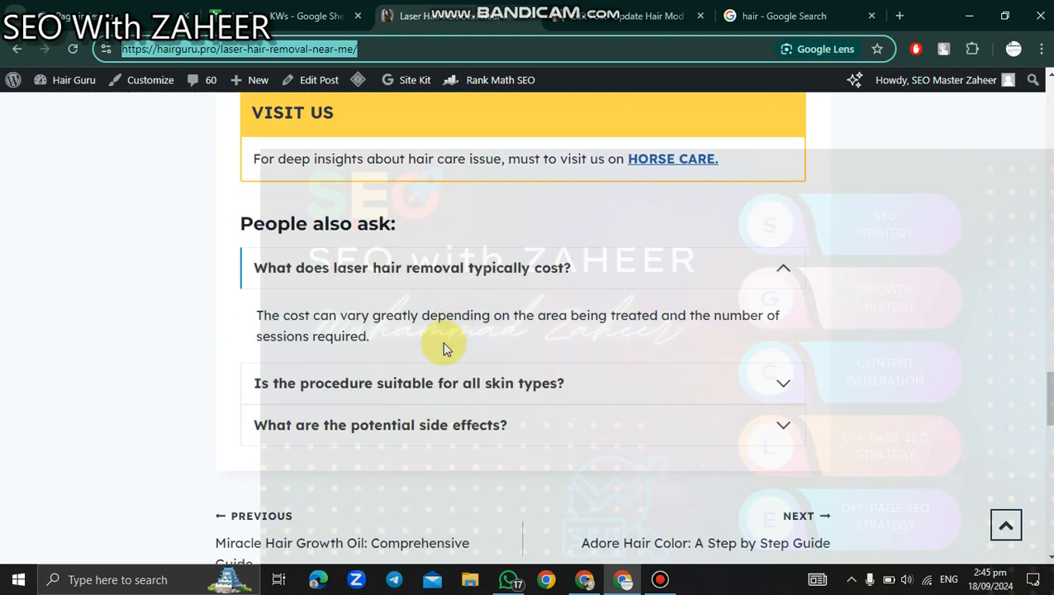
scroll(463, 286, "up", 2)
left_click(694, 403)
scroll(455, 292, "down", 2)
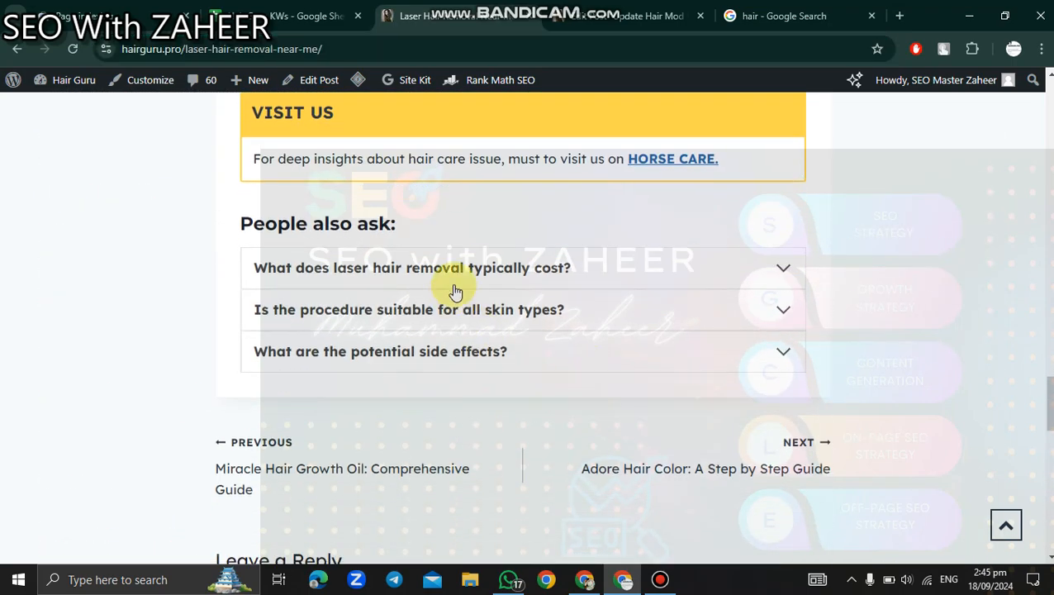
left_click(786, 271)
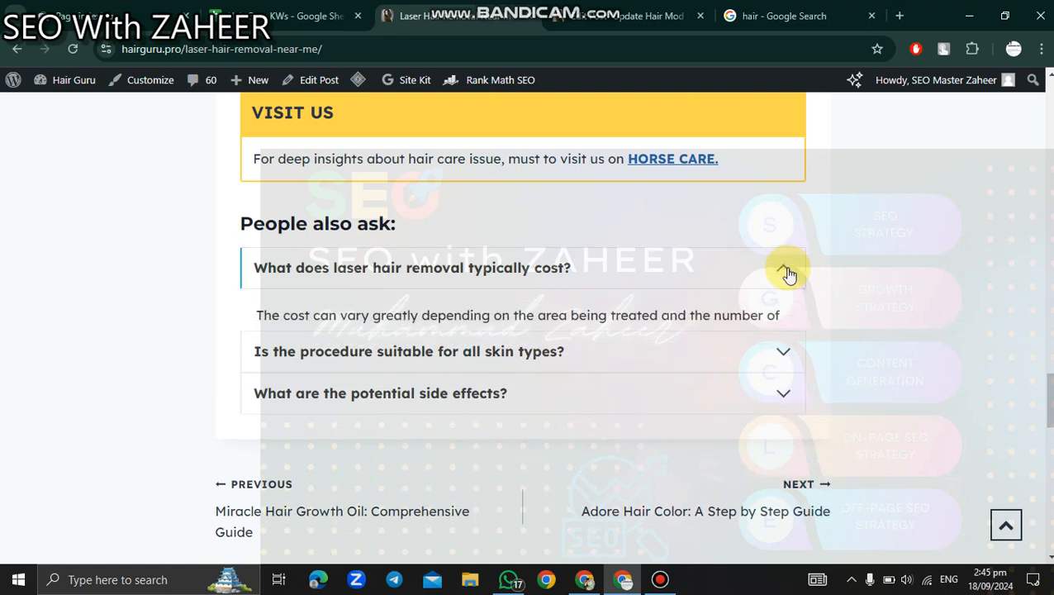
left_click(789, 382)
left_click(788, 427)
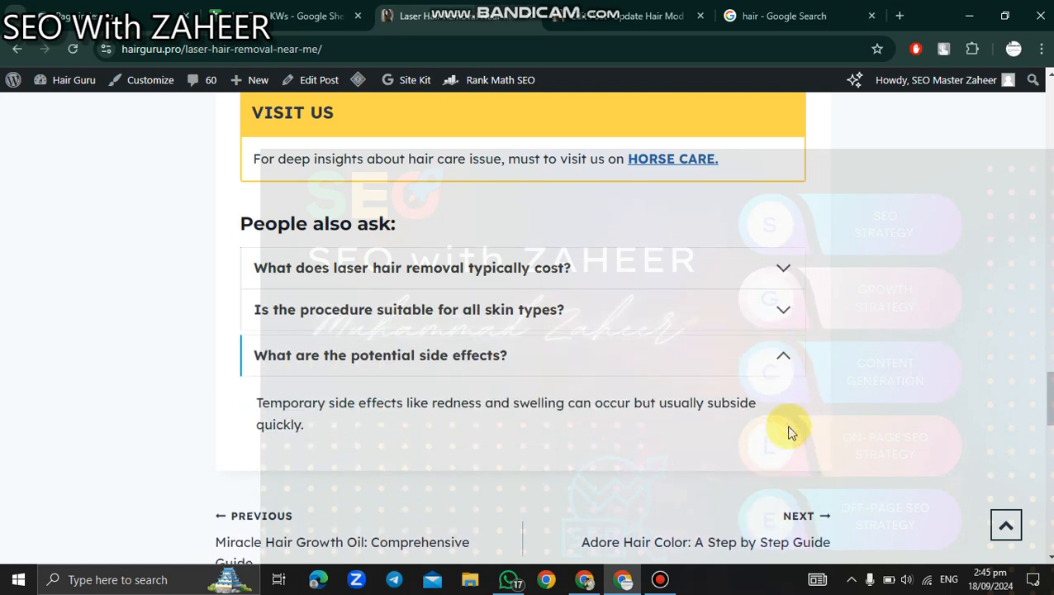
Step: Return to the post draft and search the insertable blocks for "faq" and for "acc"
left_click(780, 362)
scroll(644, 333, "up", 12)
left_click(661, 6)
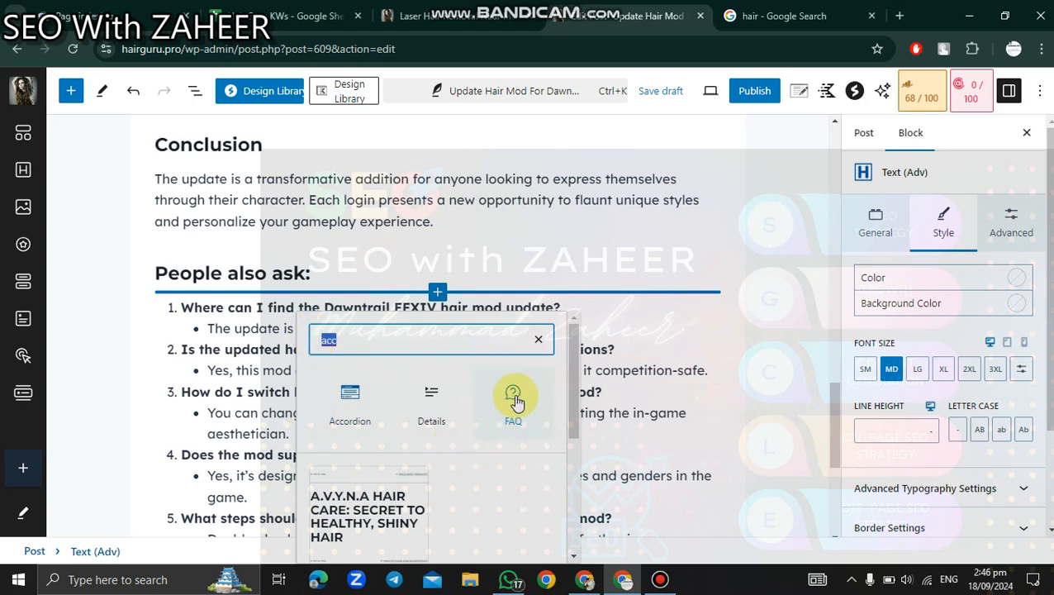
type("faq")
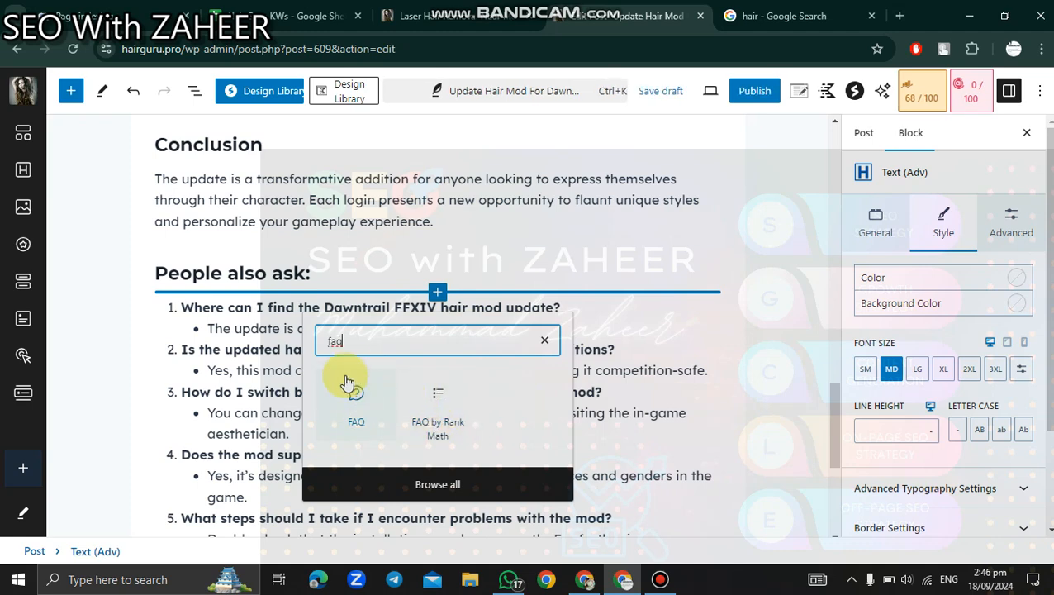
left_click_drag(355, 341, 307, 349)
type("acc")
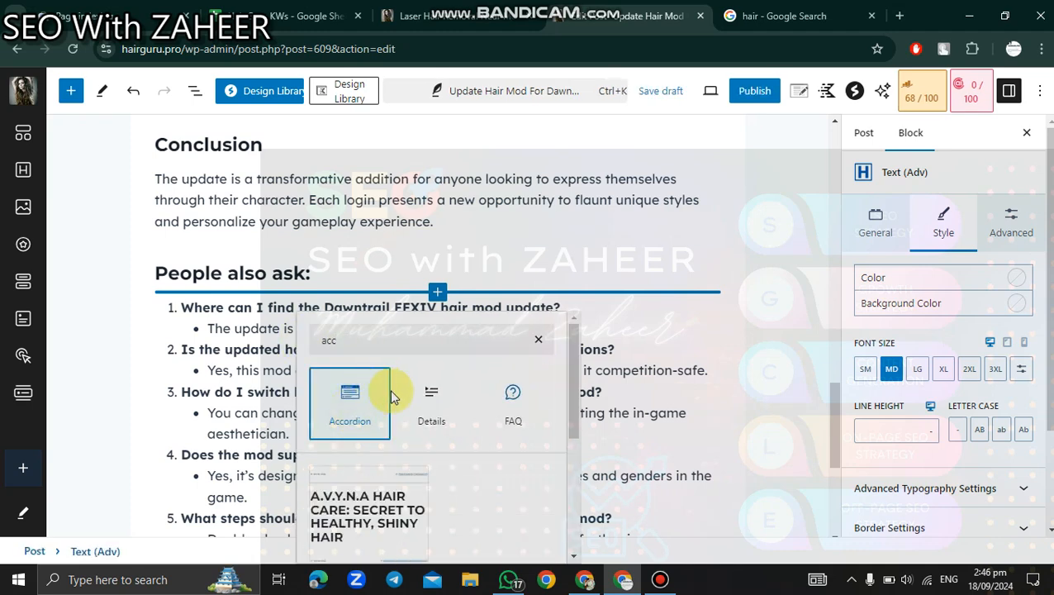
Step: Insert an Accordion block below the "People also ask:" heading, using the light initial style with chevrons and a blue edge on the open pane
left_click(379, 397)
scroll(404, 318, "down", 2)
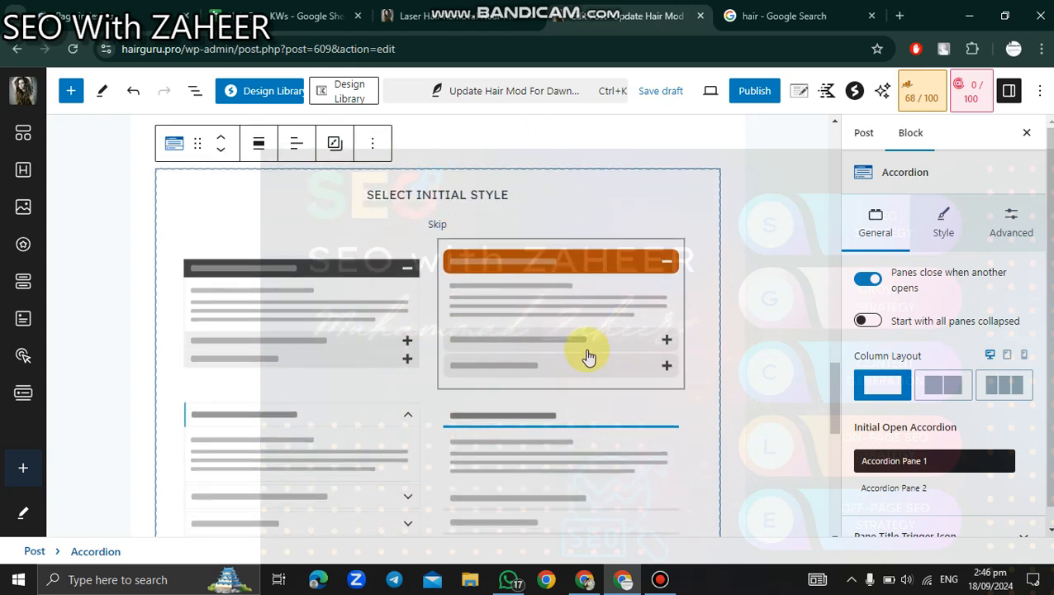
scroll(607, 354, "down", 2)
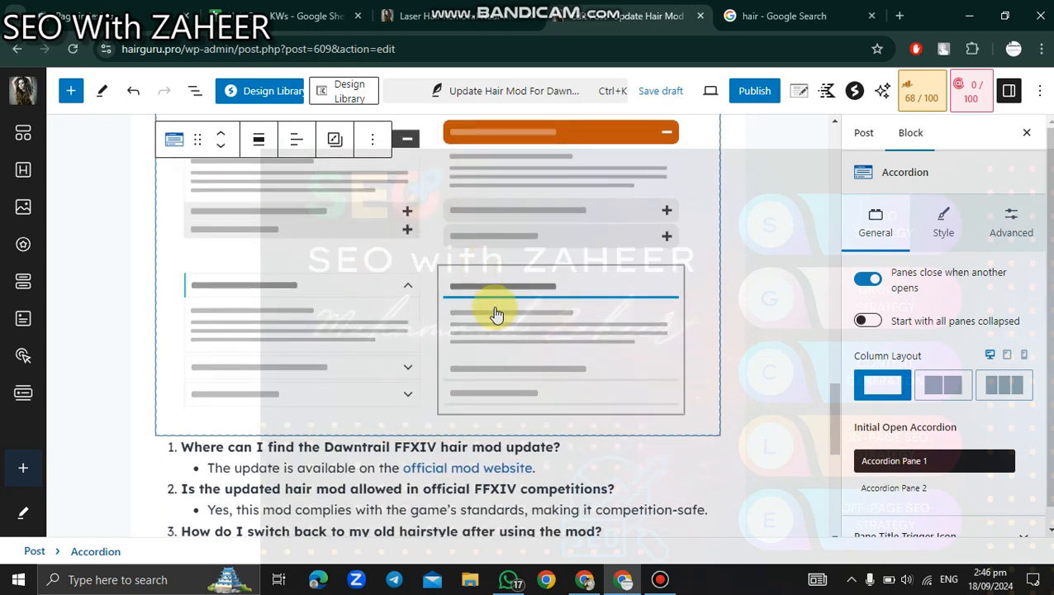
scroll(495, 322, "up", 2)
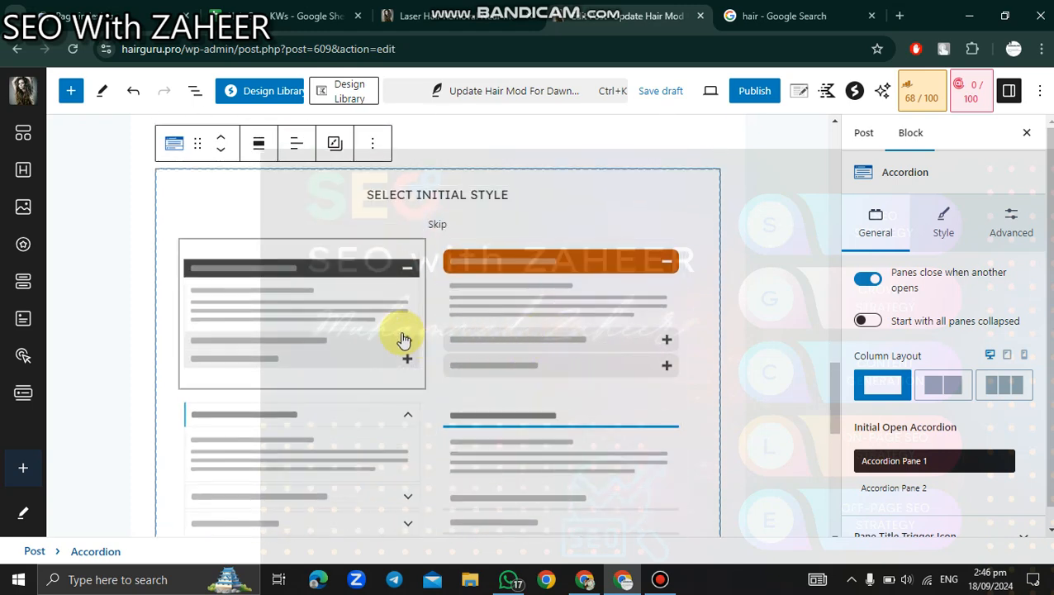
scroll(347, 346, "down", 2)
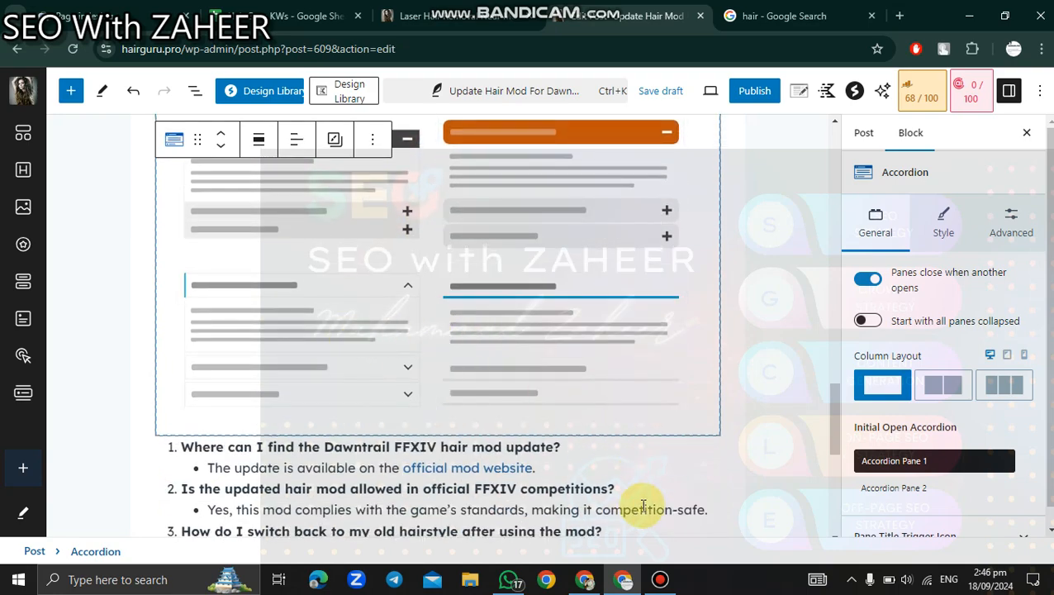
left_click(358, 336)
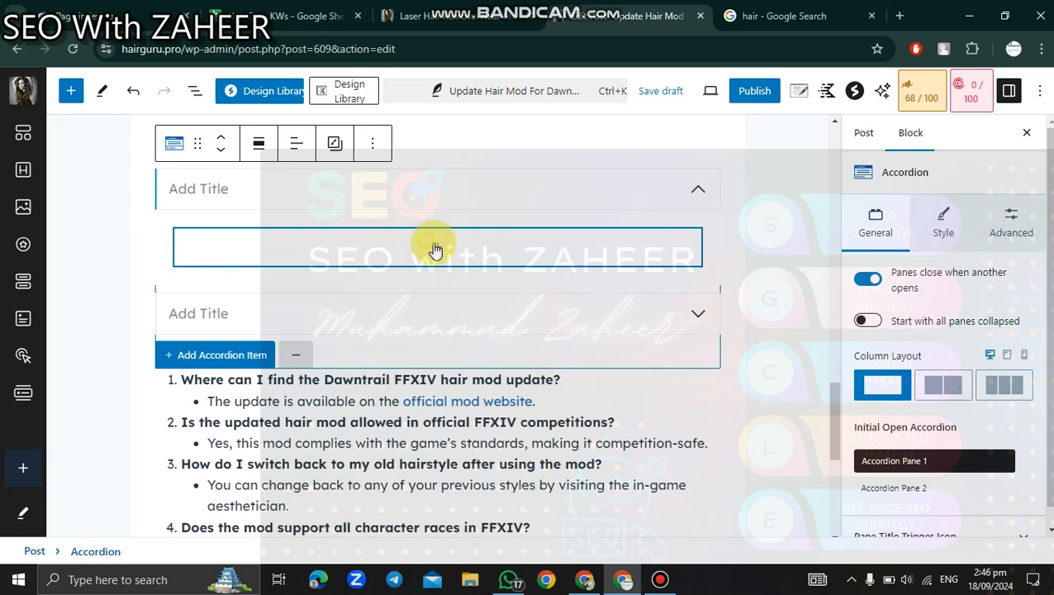
Step: Add an empty paragraph inside the first accordion pane and extend the accordion to five panes
left_click(437, 247)
left_click(358, 357)
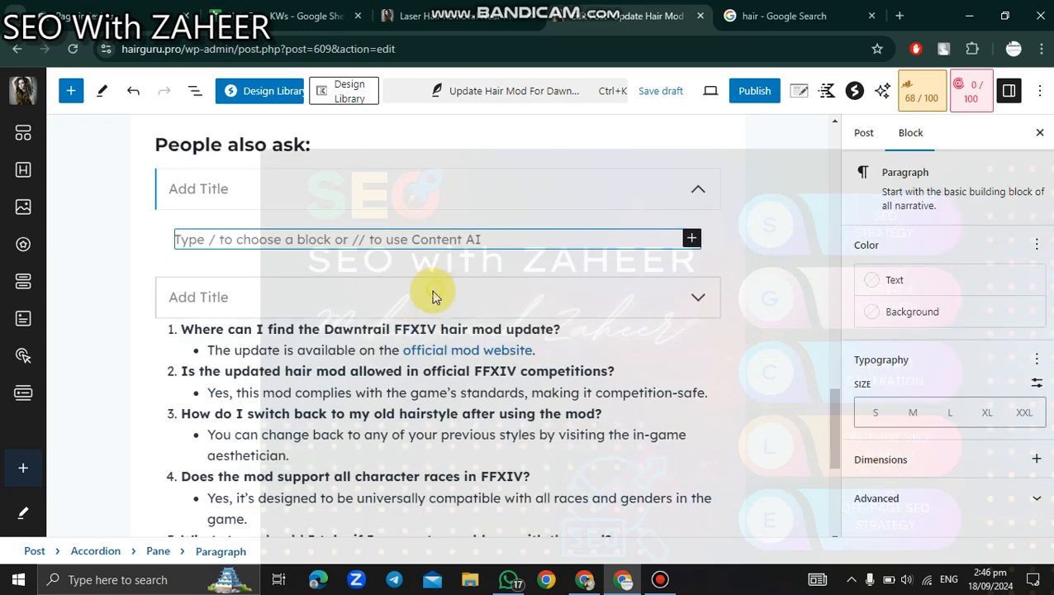
left_click(436, 296)
left_click(417, 364)
left_click(348, 453)
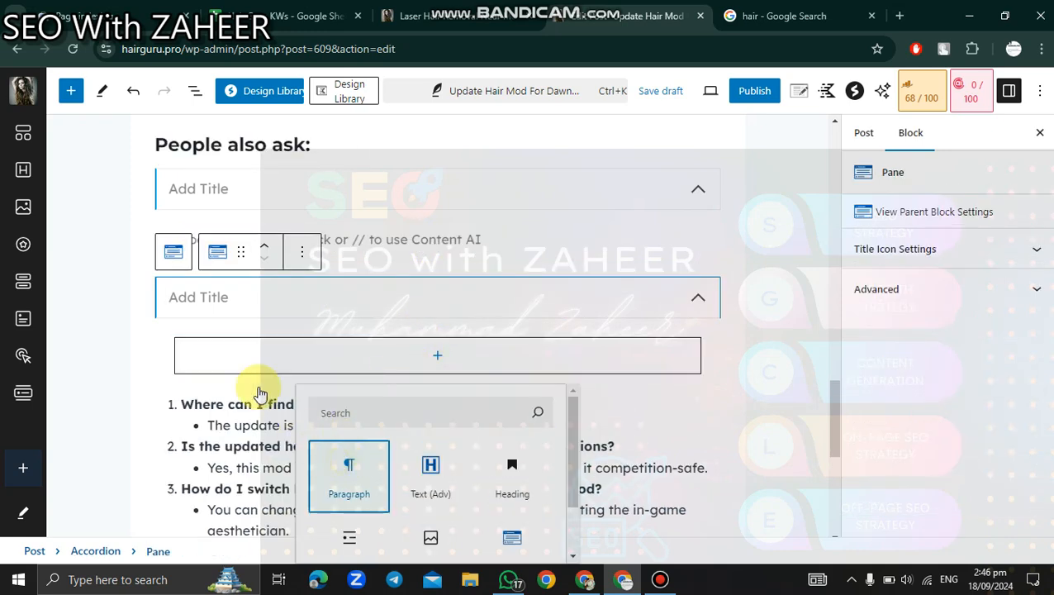
left_click(253, 306)
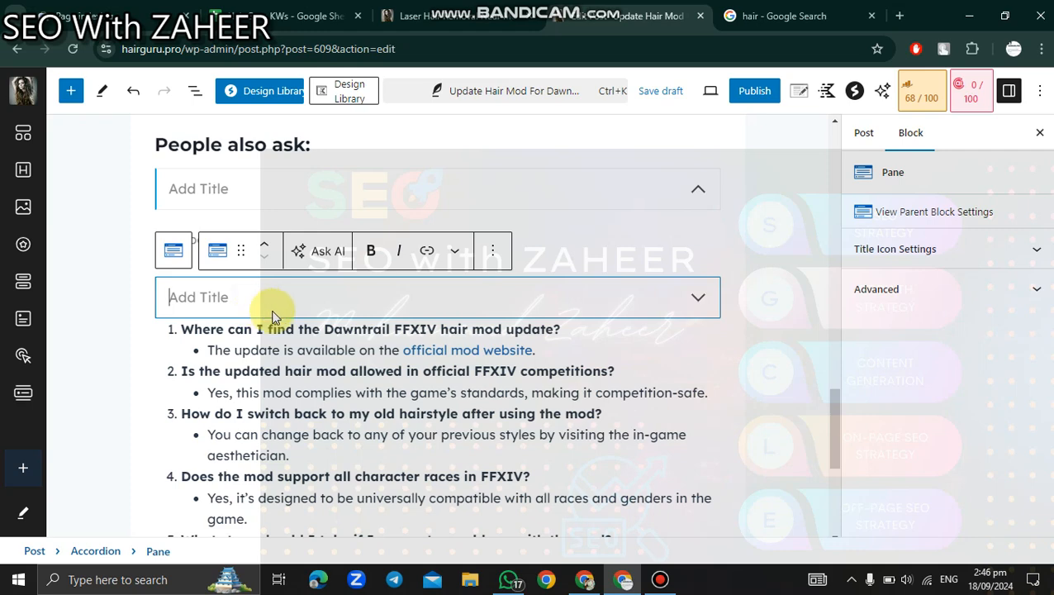
key("Return")
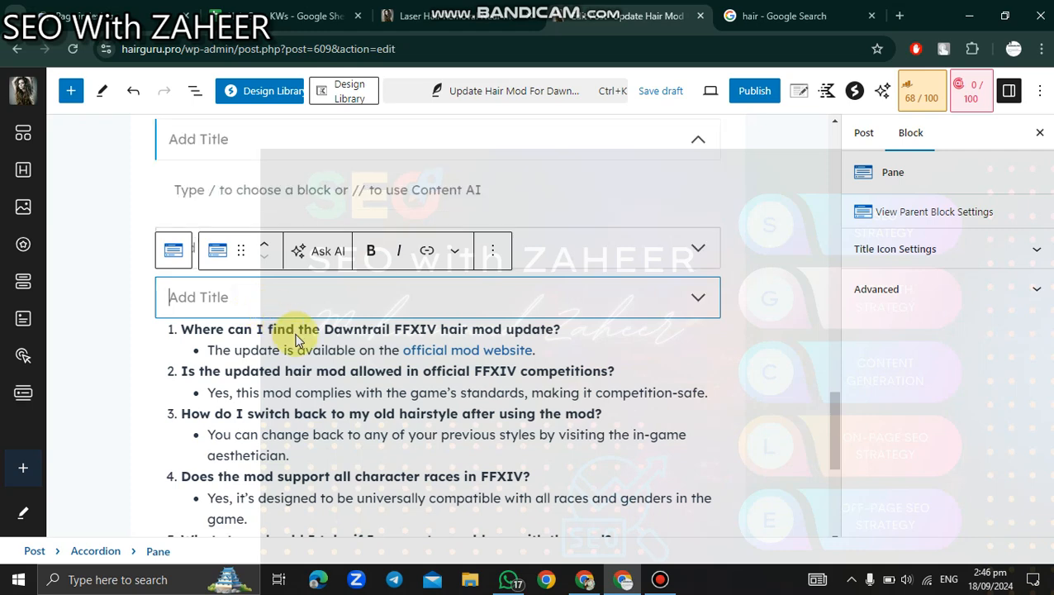
Step: Move the question "Where can I find the Dawntrail FFXIV hair mod update?" from the numbered list into the first accordion pane's title
double_click(303, 329)
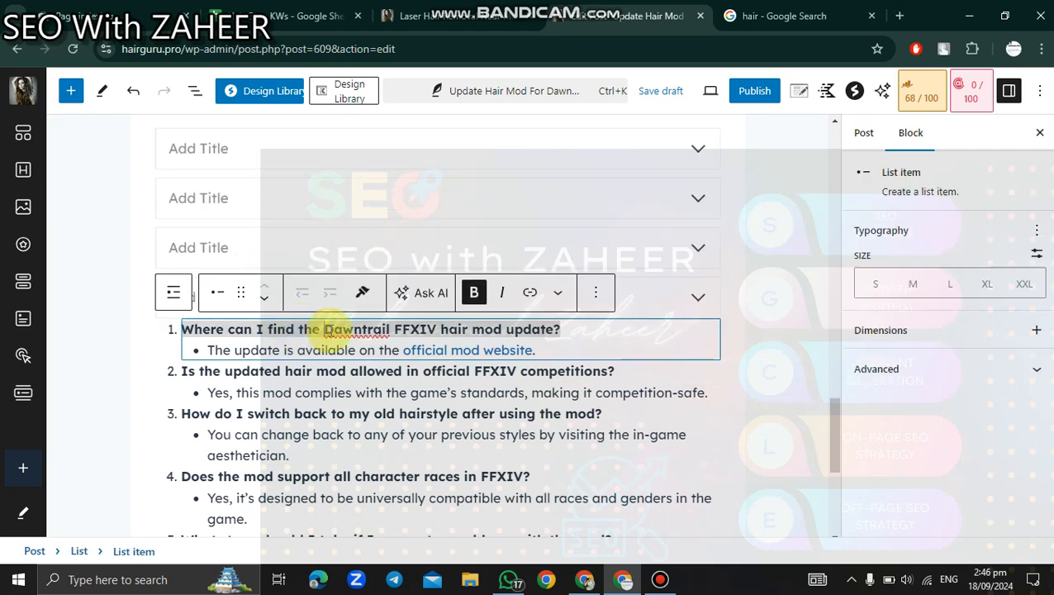
double_click(326, 329)
left_click_drag(561, 329, 171, 337)
key("ctrl+c")
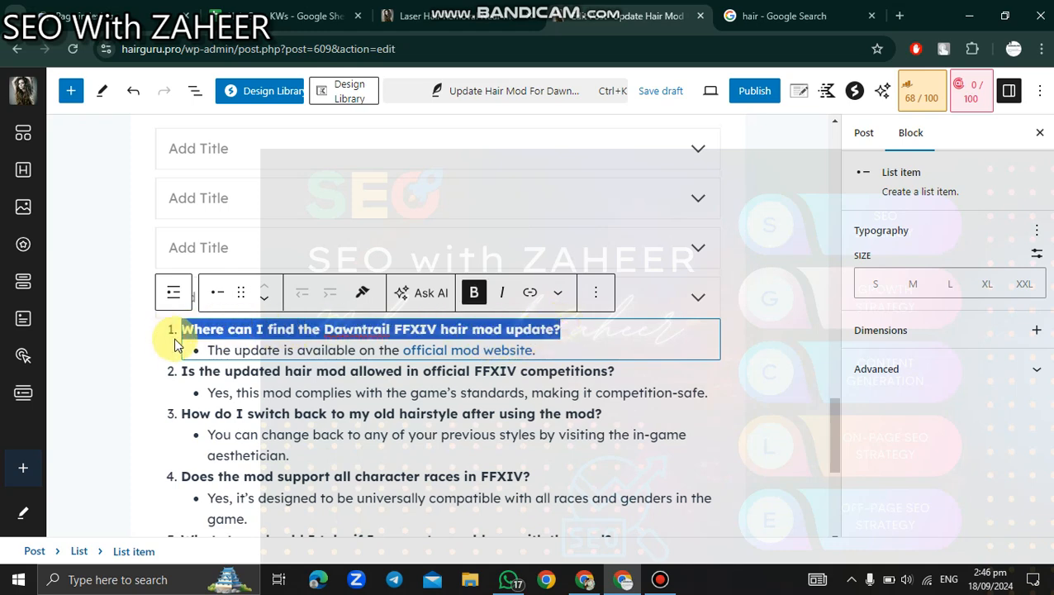
key("BackSpace")
scroll(244, 388, "up", 5)
left_click(204, 301)
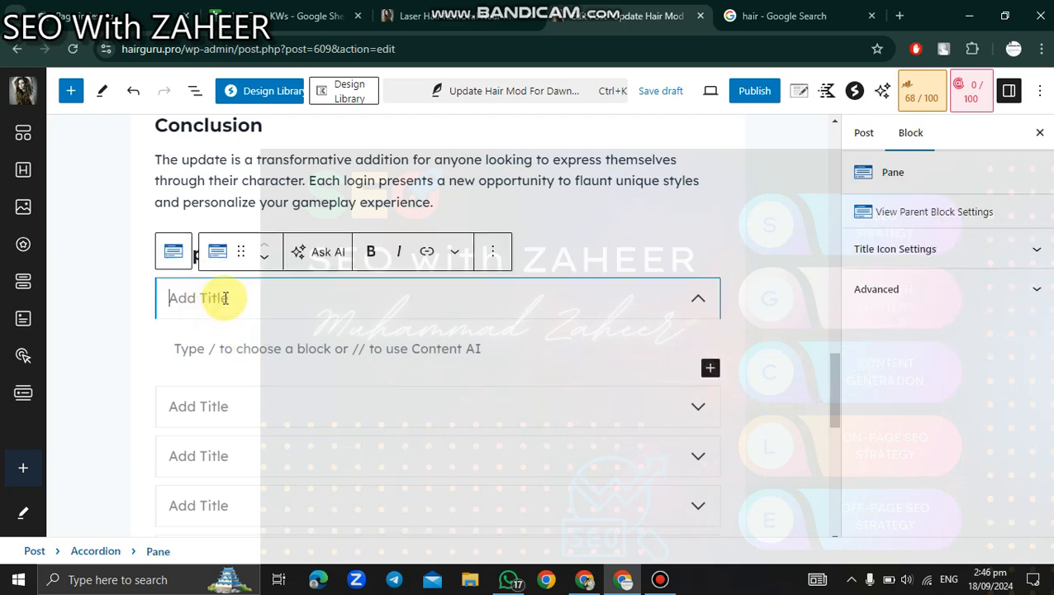
key("ctrl+v")
scroll(247, 347, "down", 3)
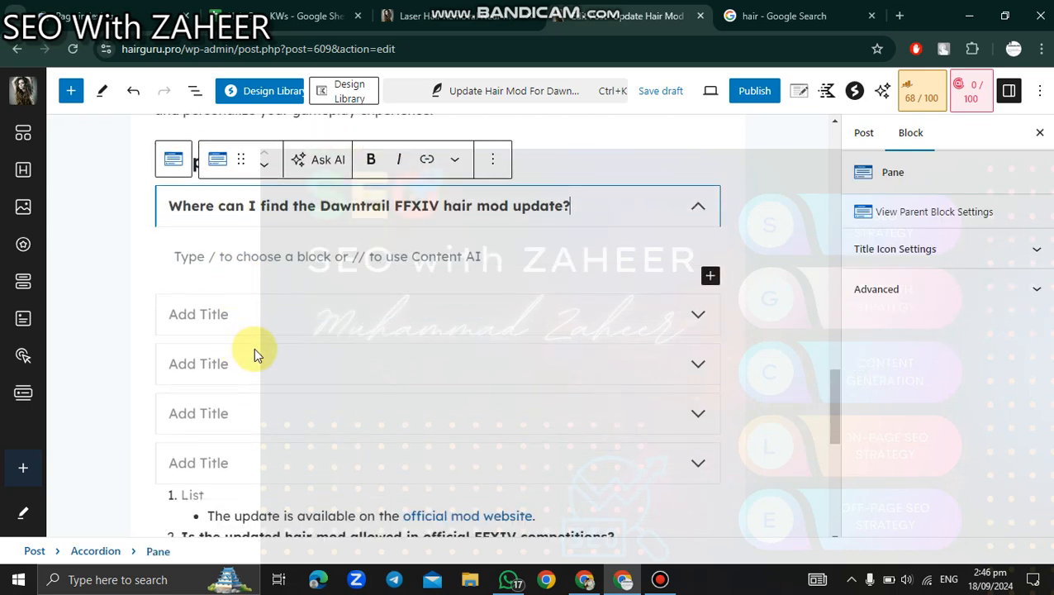
Step: Inspect the link attached to "official mod website" in the first question's answer
triple_click(287, 479)
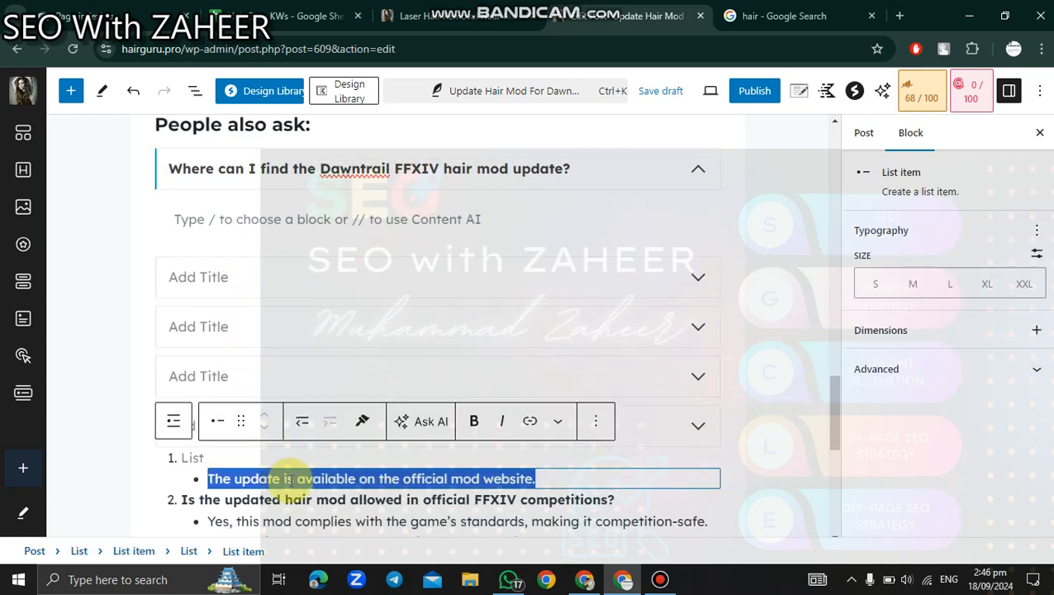
left_click(441, 478)
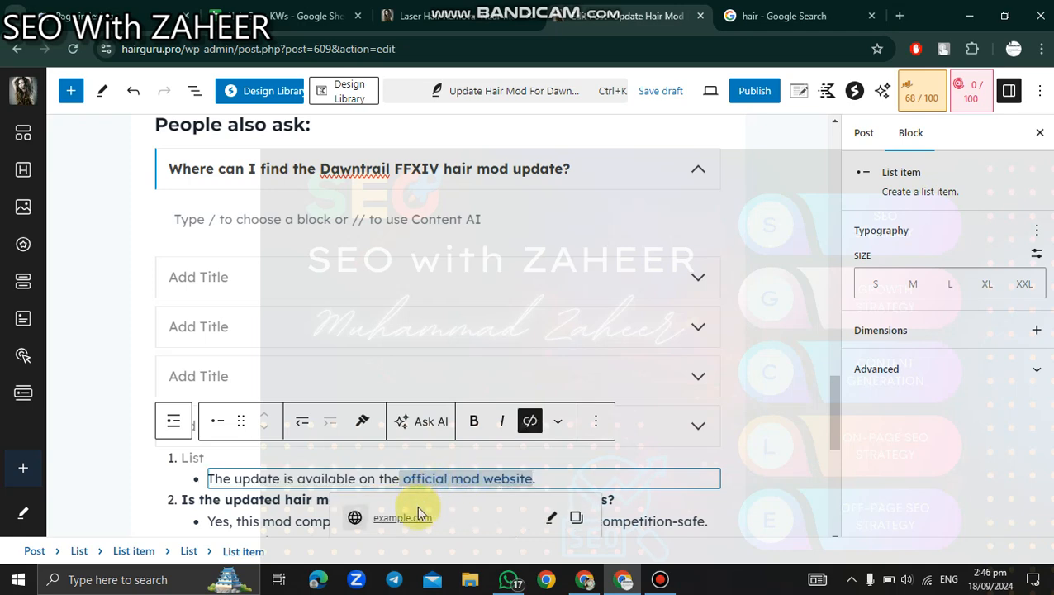
left_click(377, 477)
left_click(467, 480)
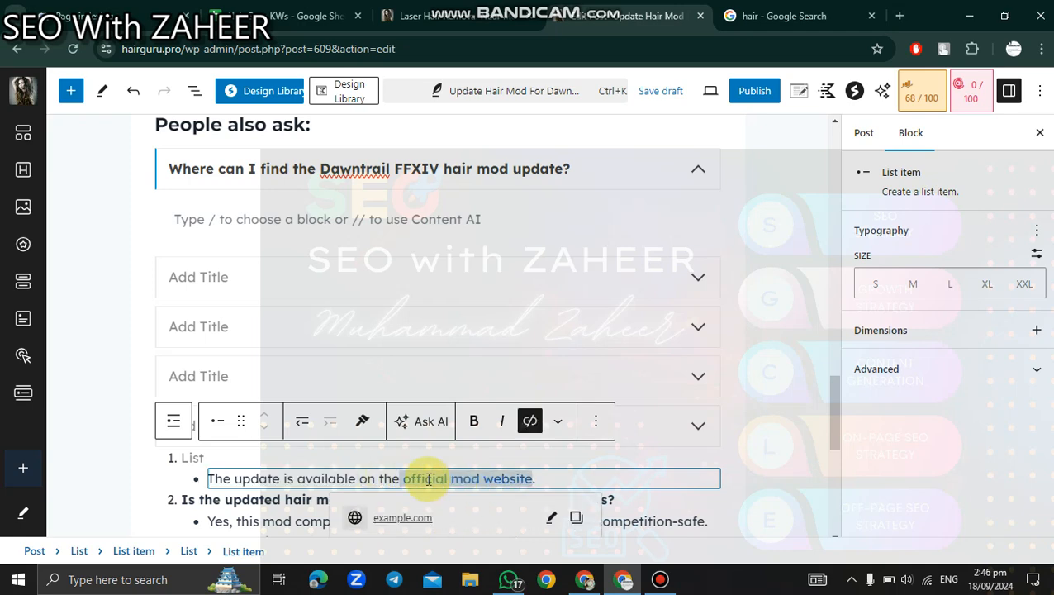
scroll(342, 468, "down", 2)
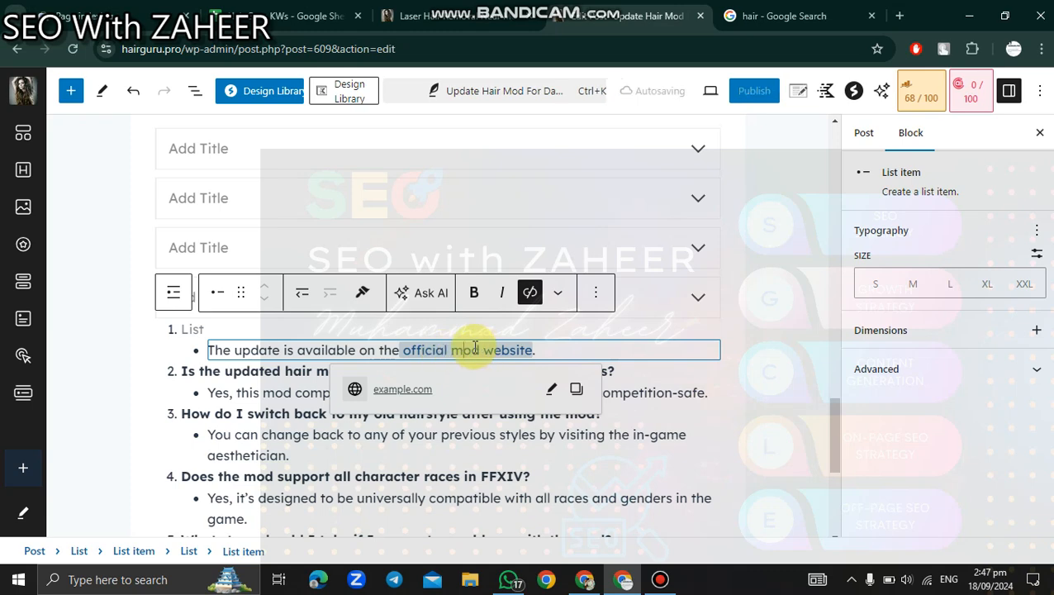
Step: Copy "official mod website" from the answer, search Google for it, and return to the linked phrase in the post
left_click_drag(403, 350, 531, 374)
key("ctrl+c")
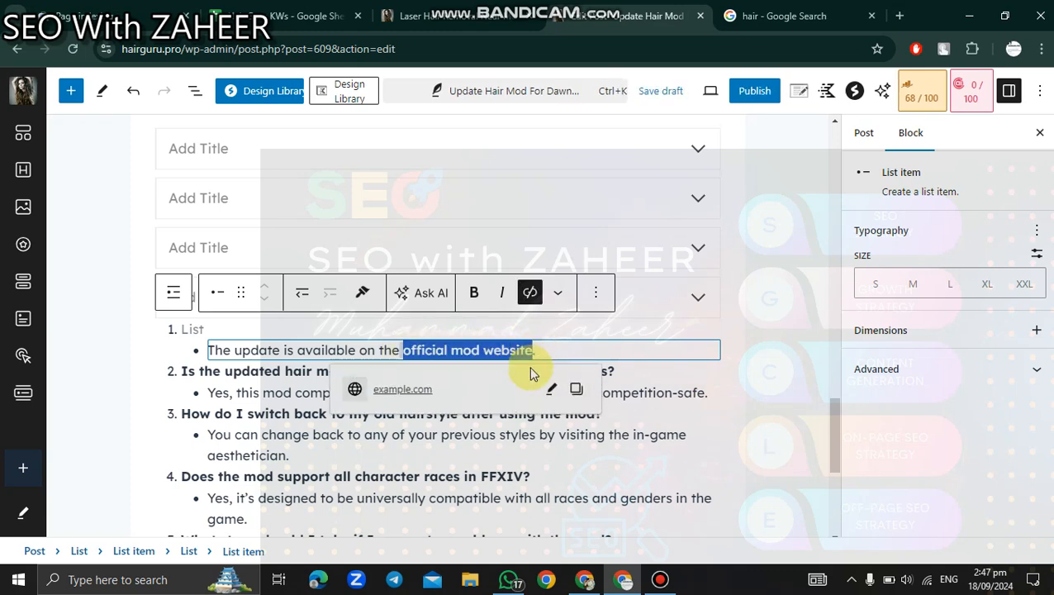
left_click(768, 16)
left_click(617, 51)
key("ctrl+v")
key("Return")
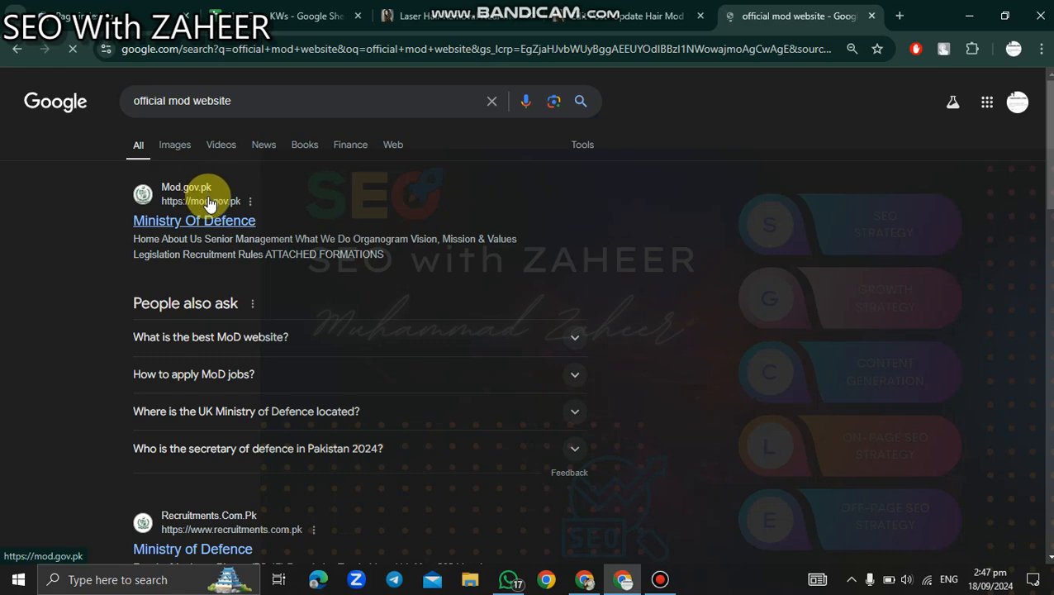
scroll(254, 241, "down", 1)
scroll(254, 242, "up", 1)
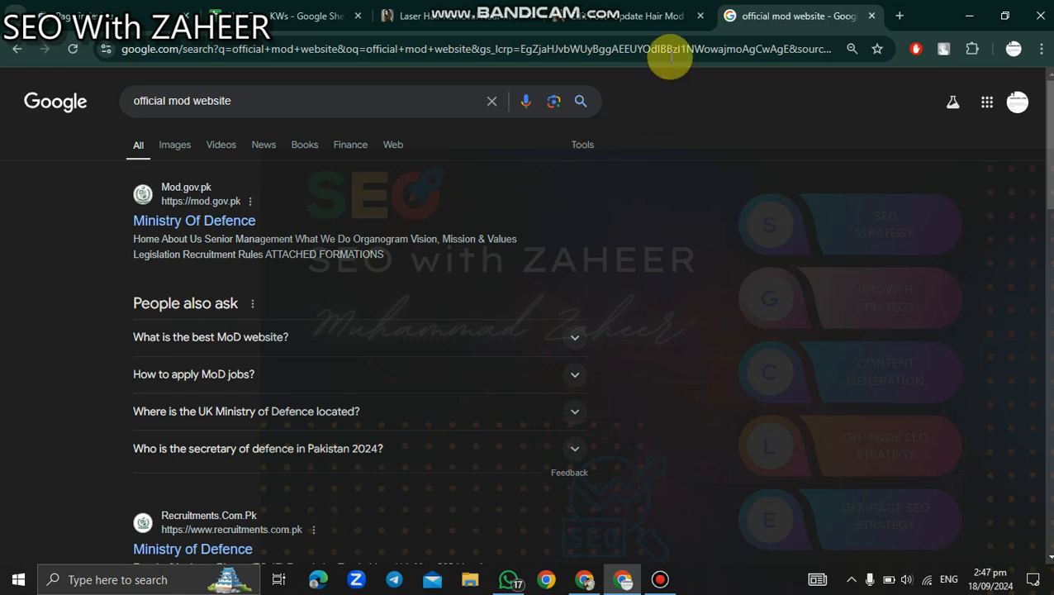
left_click(632, 16)
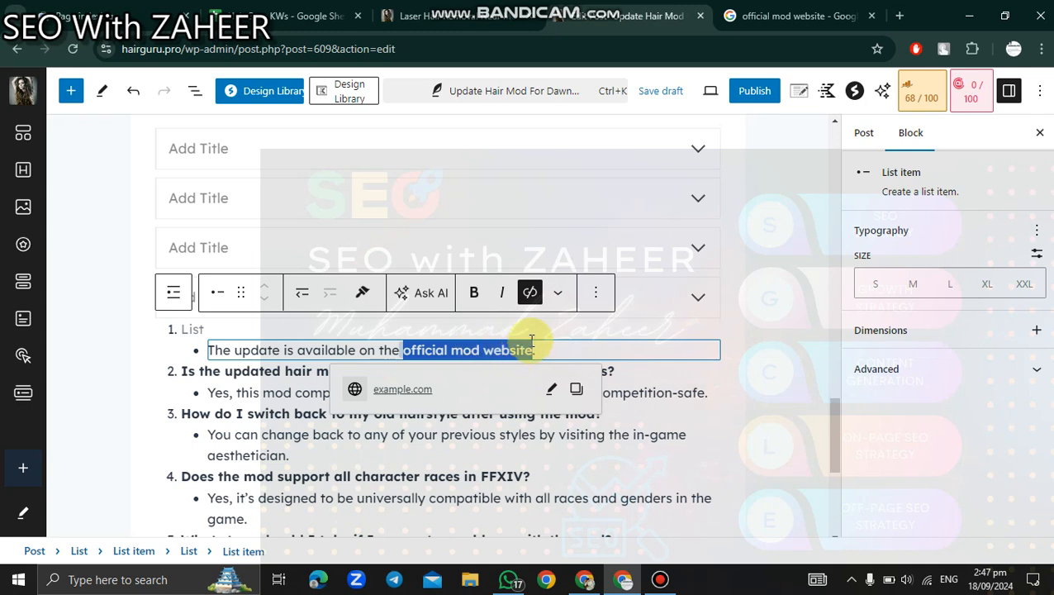
left_click(501, 349)
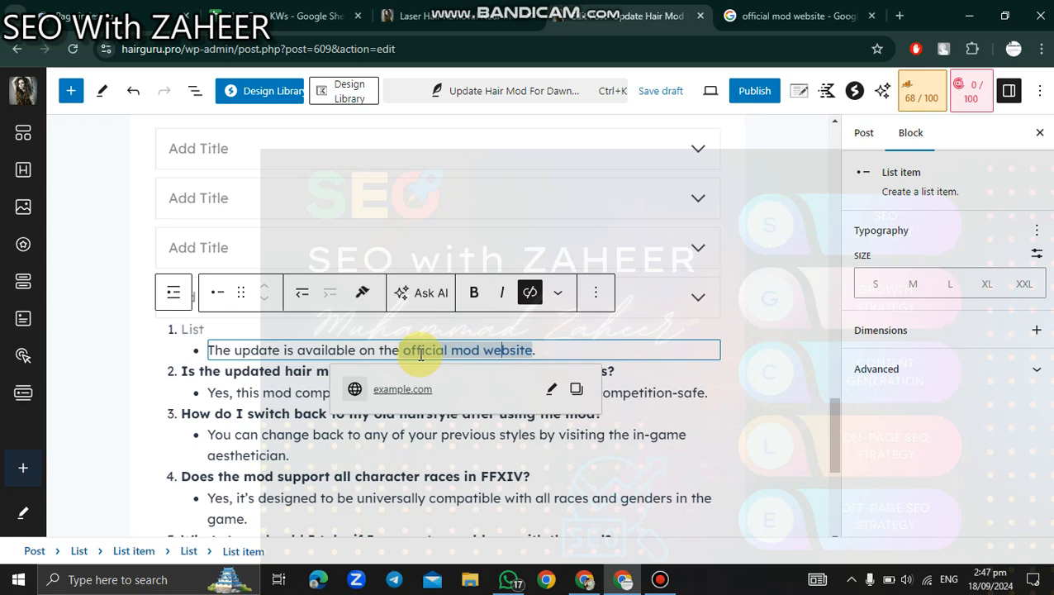
Step: Open vapeguru.pro in the Google search tab and look through its homepage
left_click(743, 15)
left_click(429, 43)
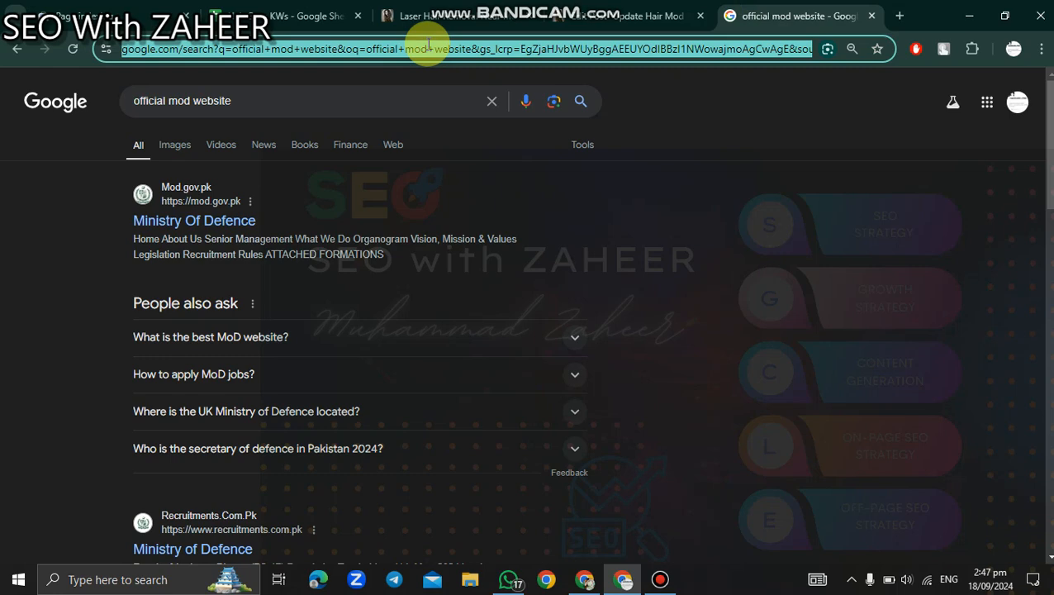
type("va")
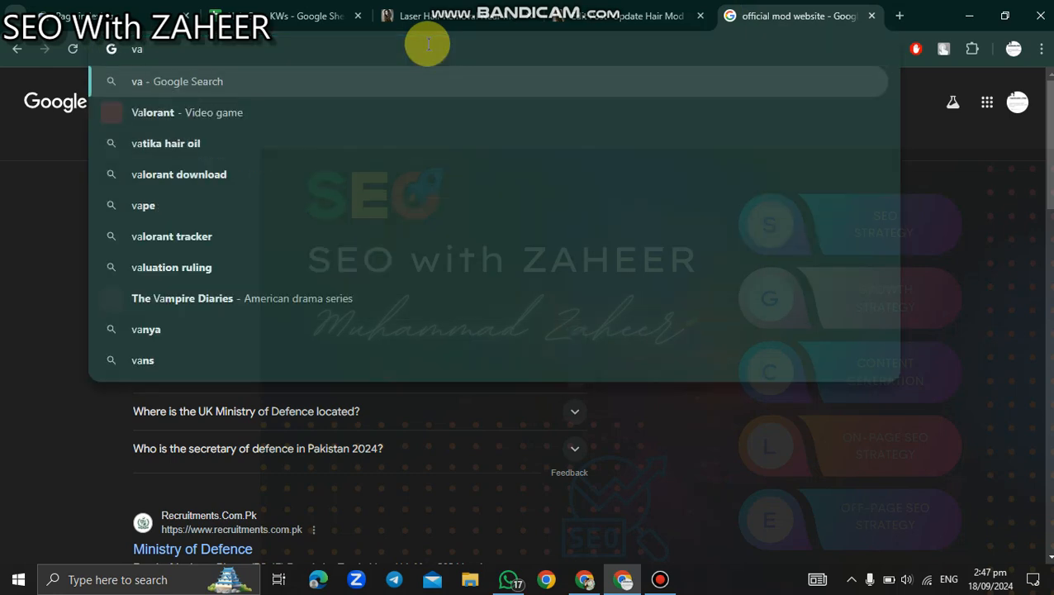
type("peguru")
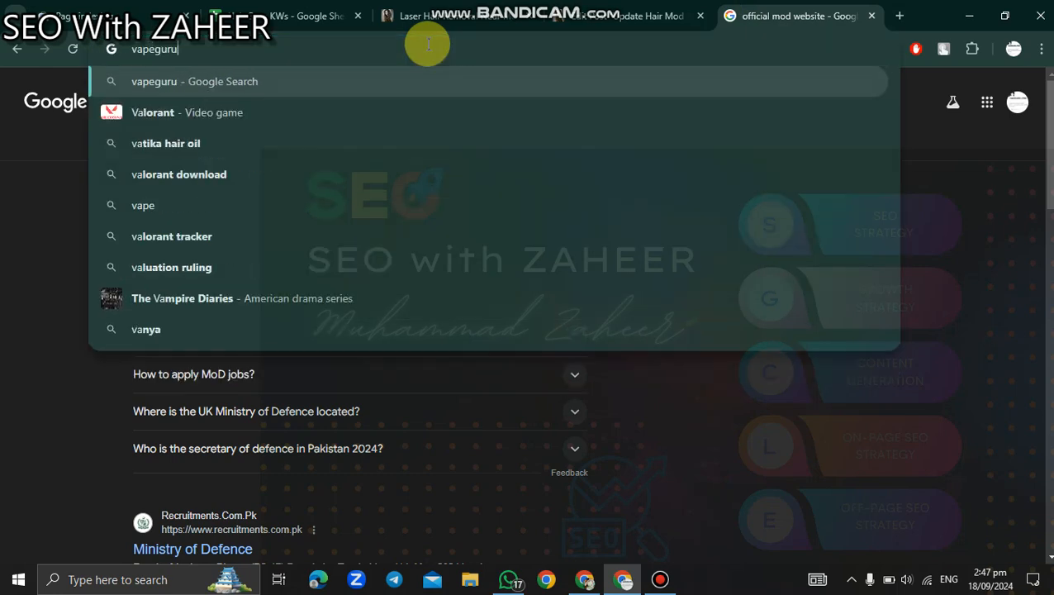
type(".p")
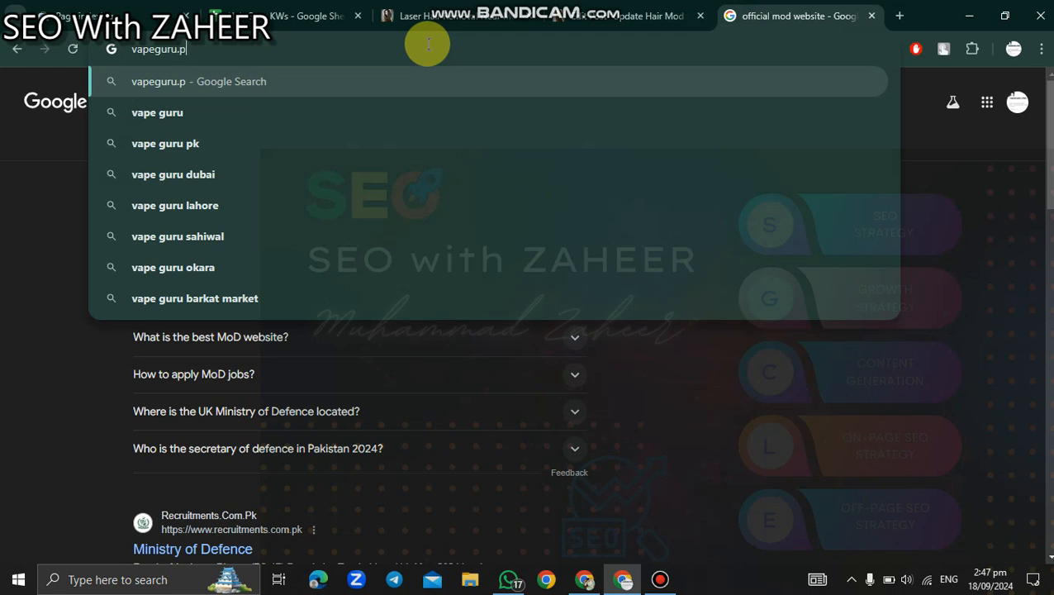
type("ro")
key("Return")
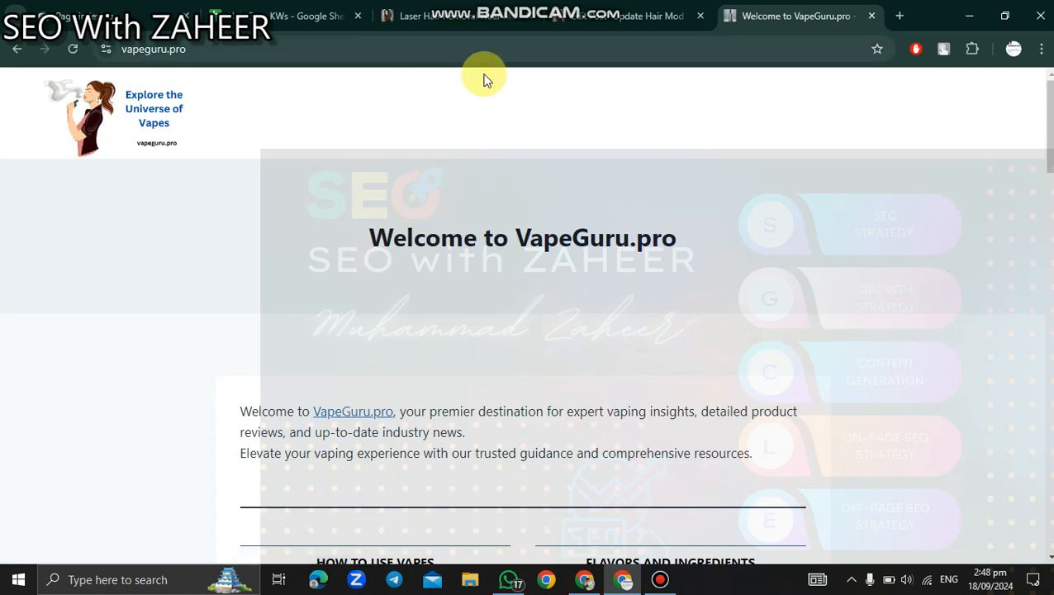
scroll(520, 322, "down", 3)
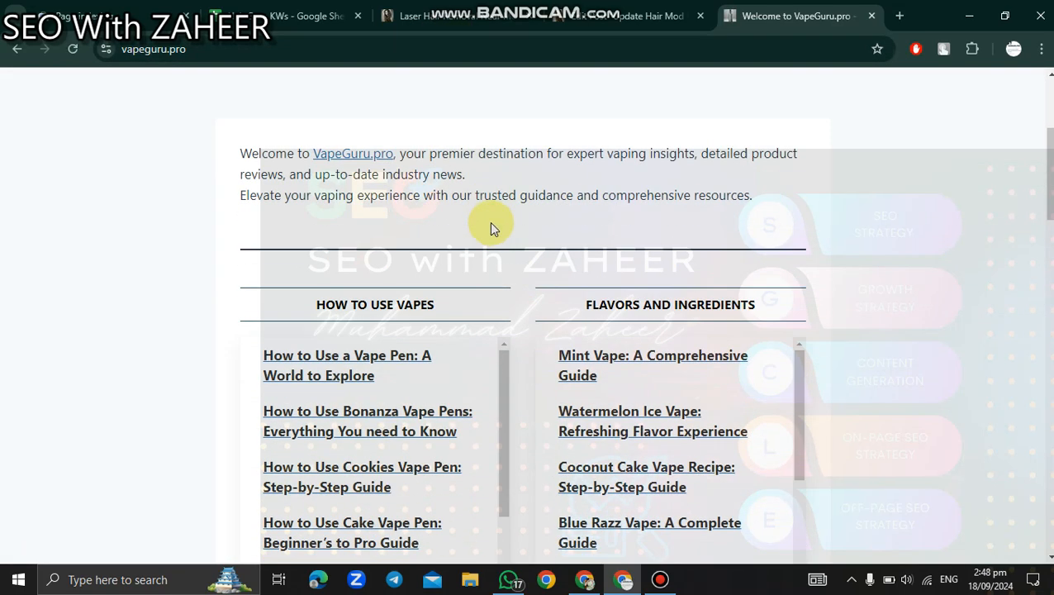
scroll(496, 230, "up", 3)
Step: Search the vapeguru.pro homepage for "mod" and "pod", and go back to the Google results for "official mod website"
left_click(630, 14)
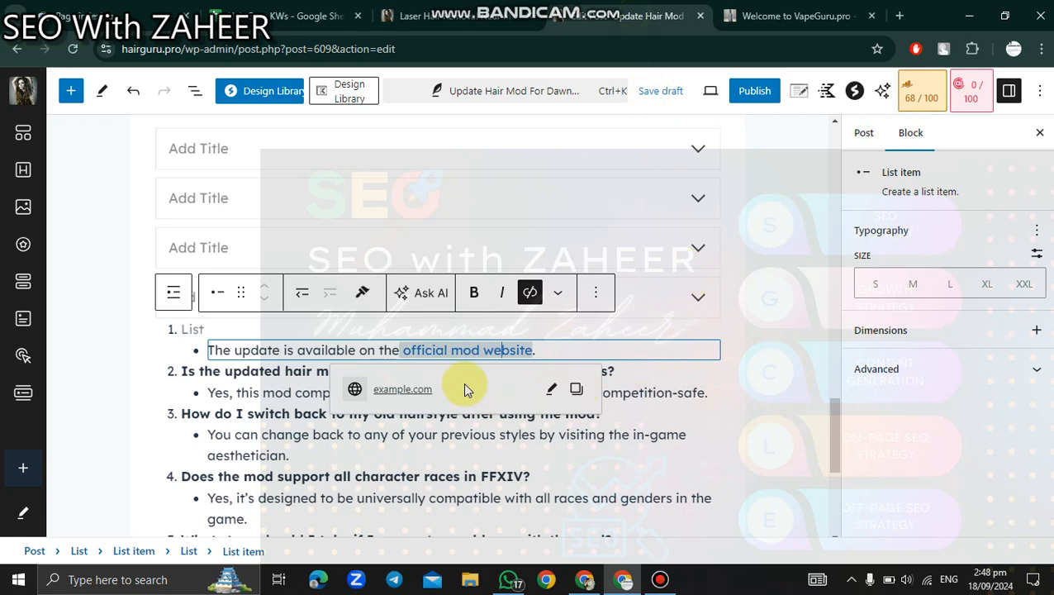
key("ctrl+Tab")
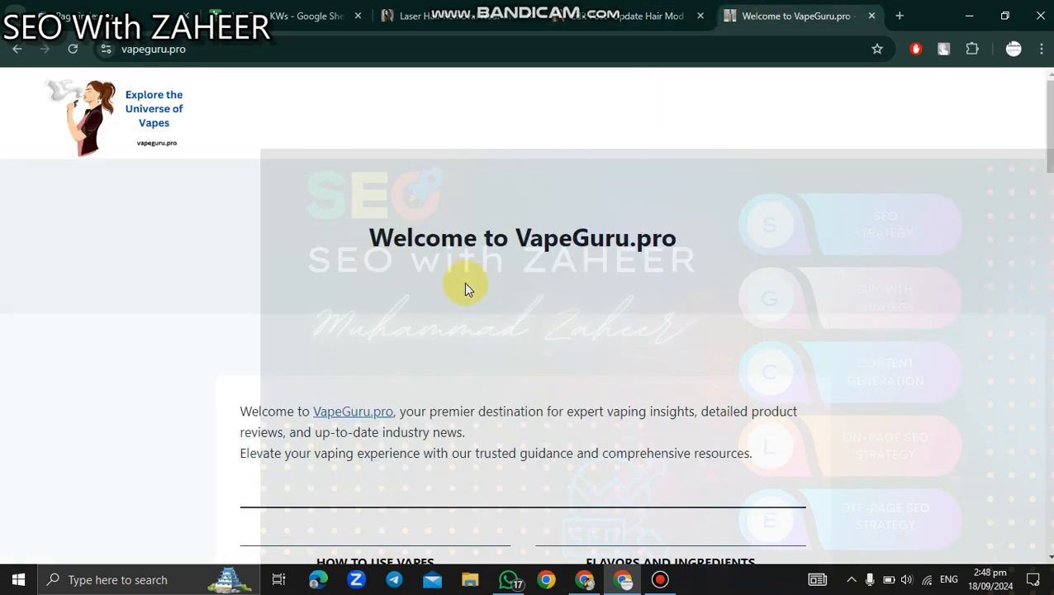
key("ctrl+f")
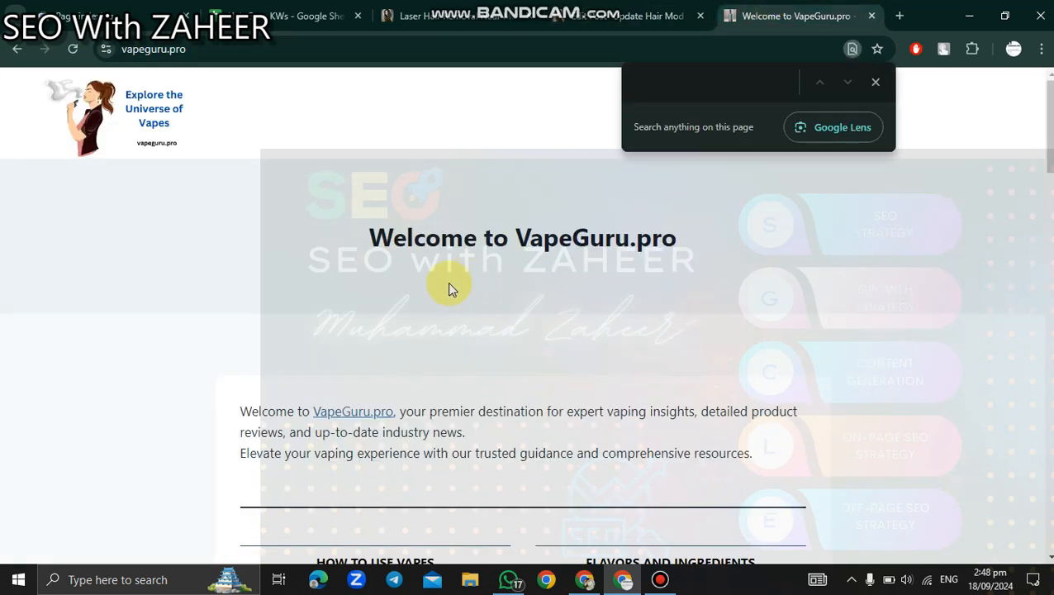
type("mod")
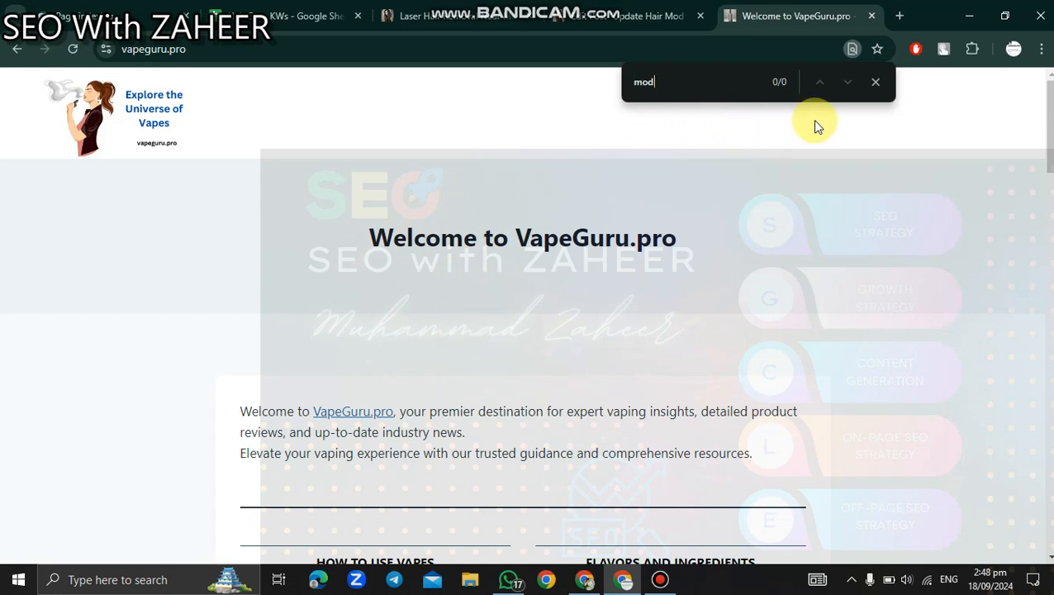
left_click_drag(676, 82, 618, 82)
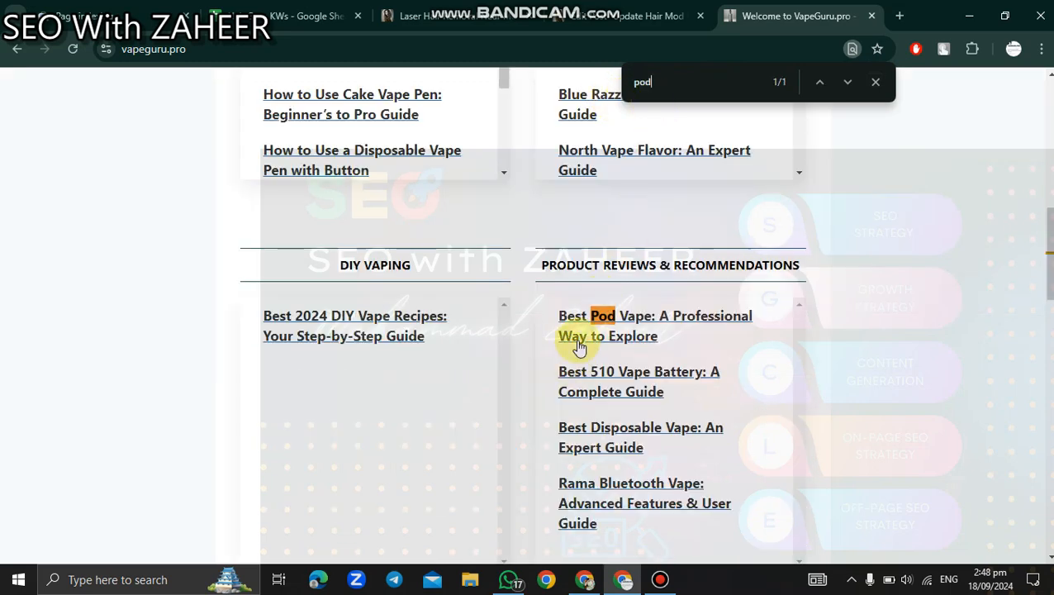
scroll(581, 384, "up", 10)
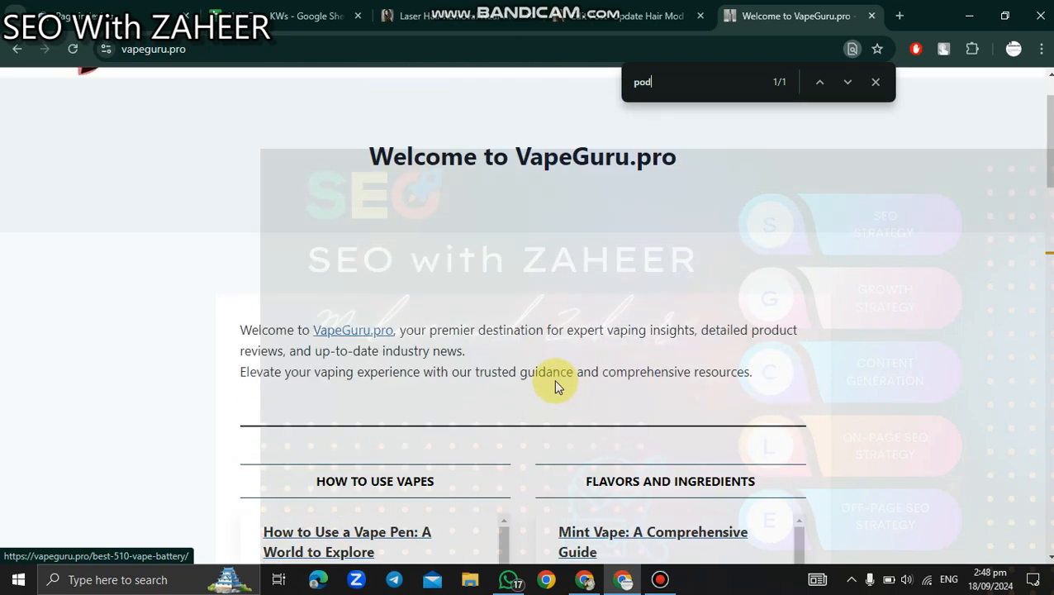
left_click(876, 83)
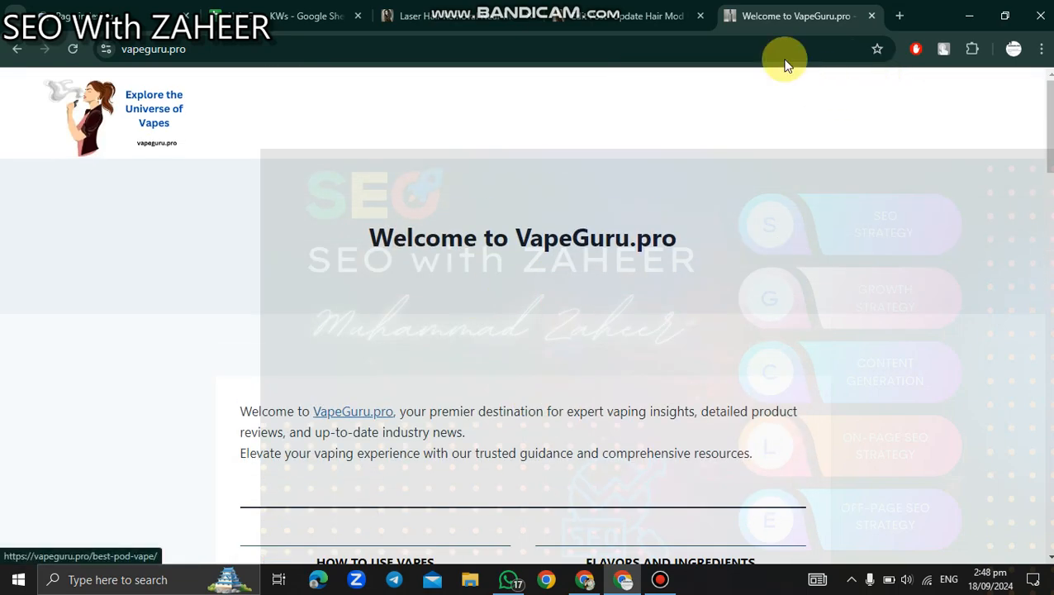
left_click(13, 49)
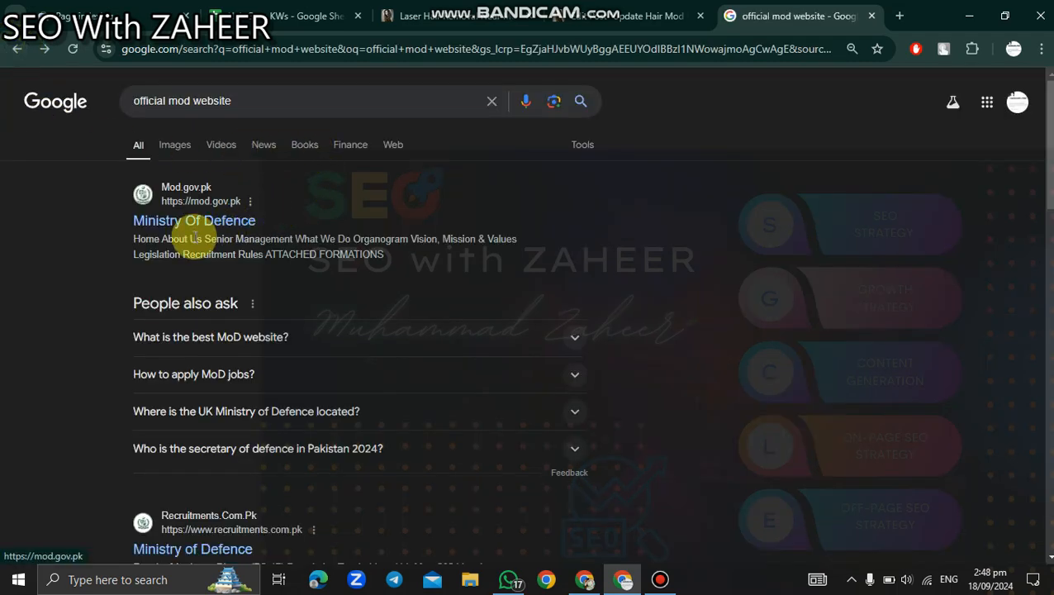